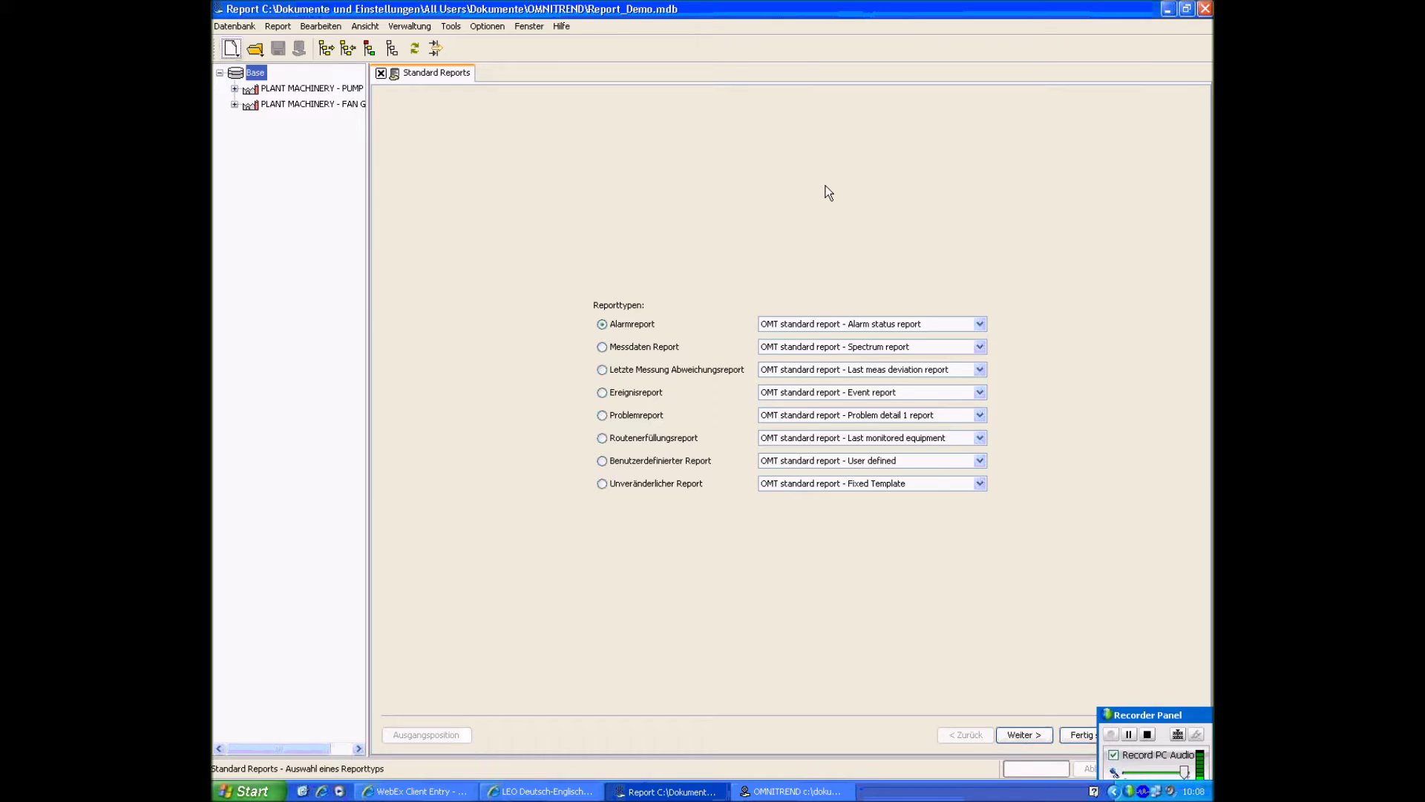
Switch the program's interface language from German to English
click(422, 71)
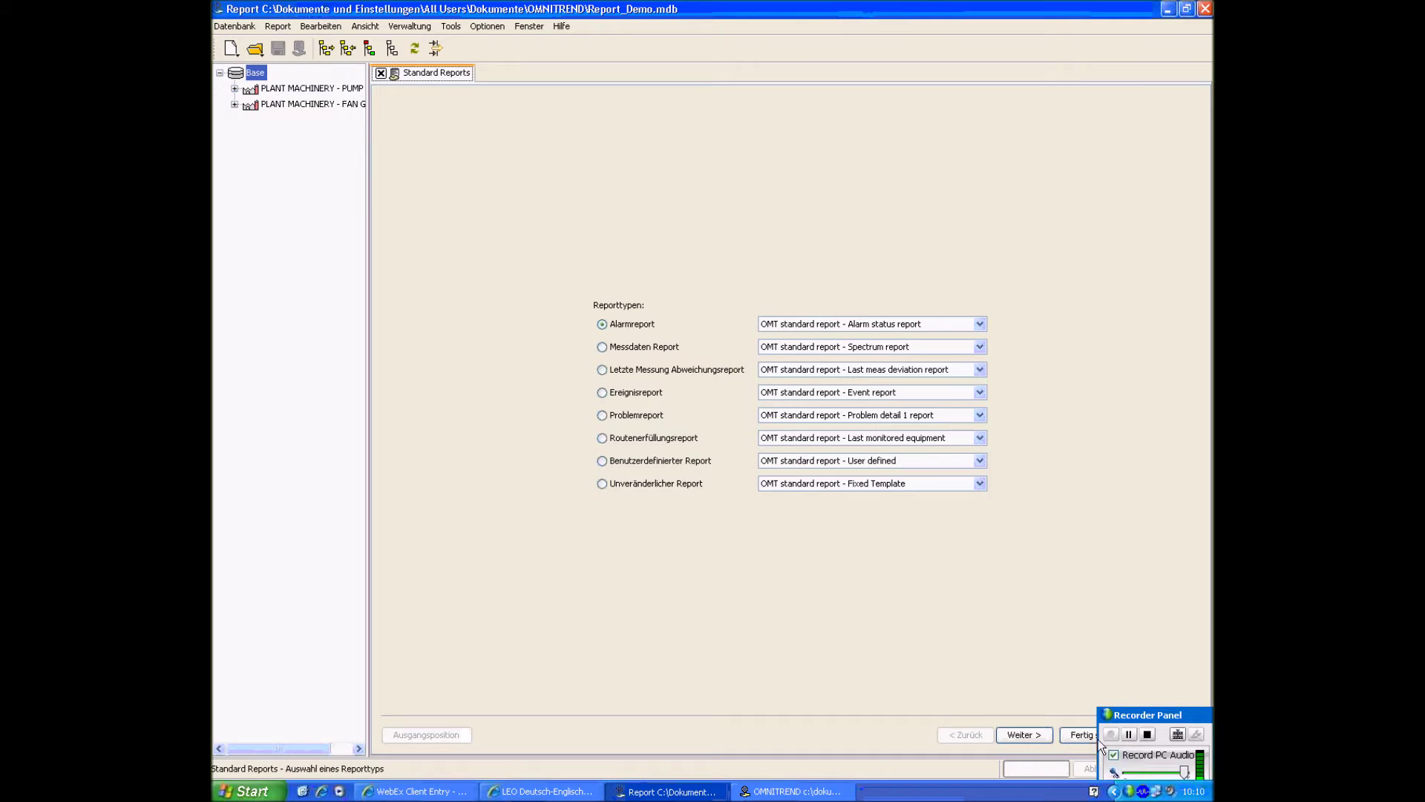
click(1178, 715)
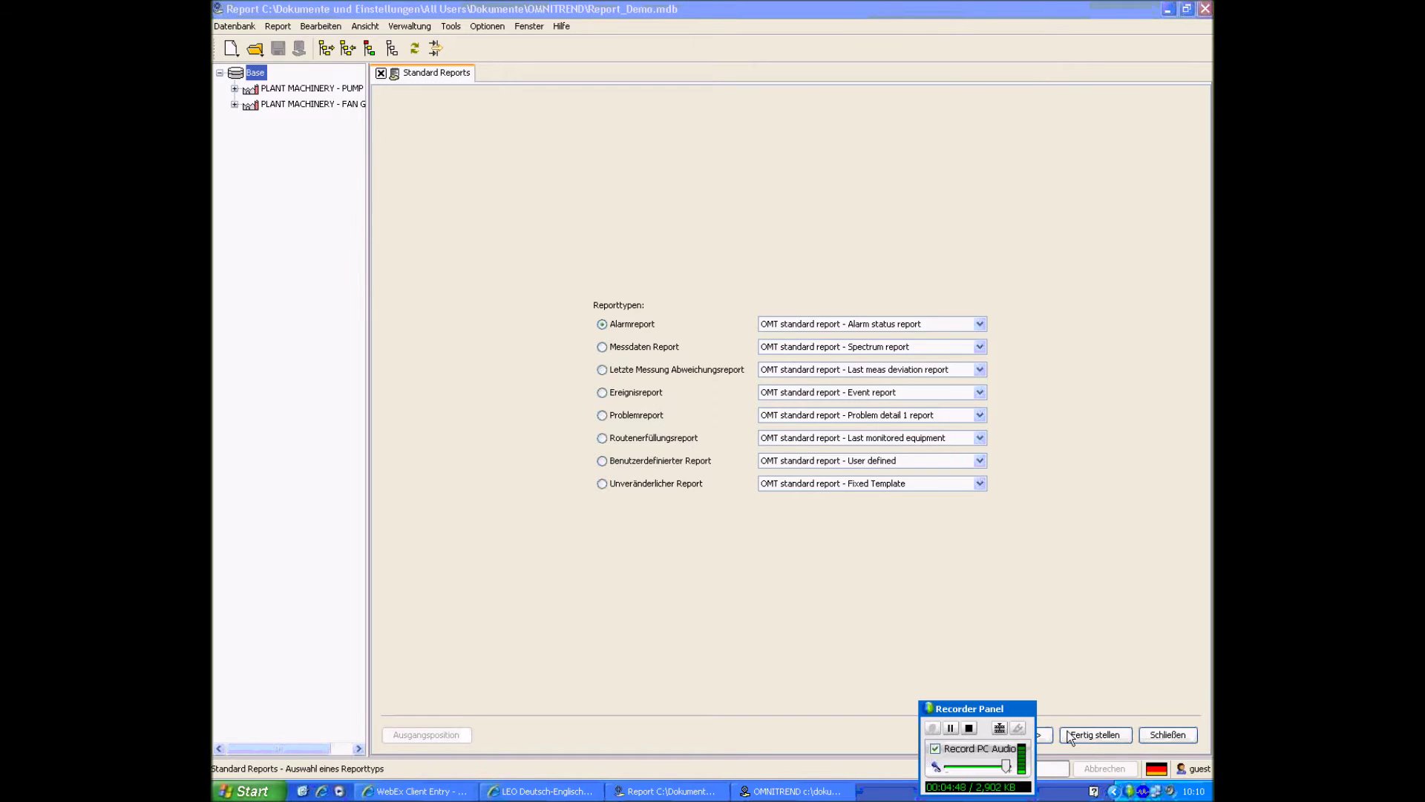
click(1166, 772)
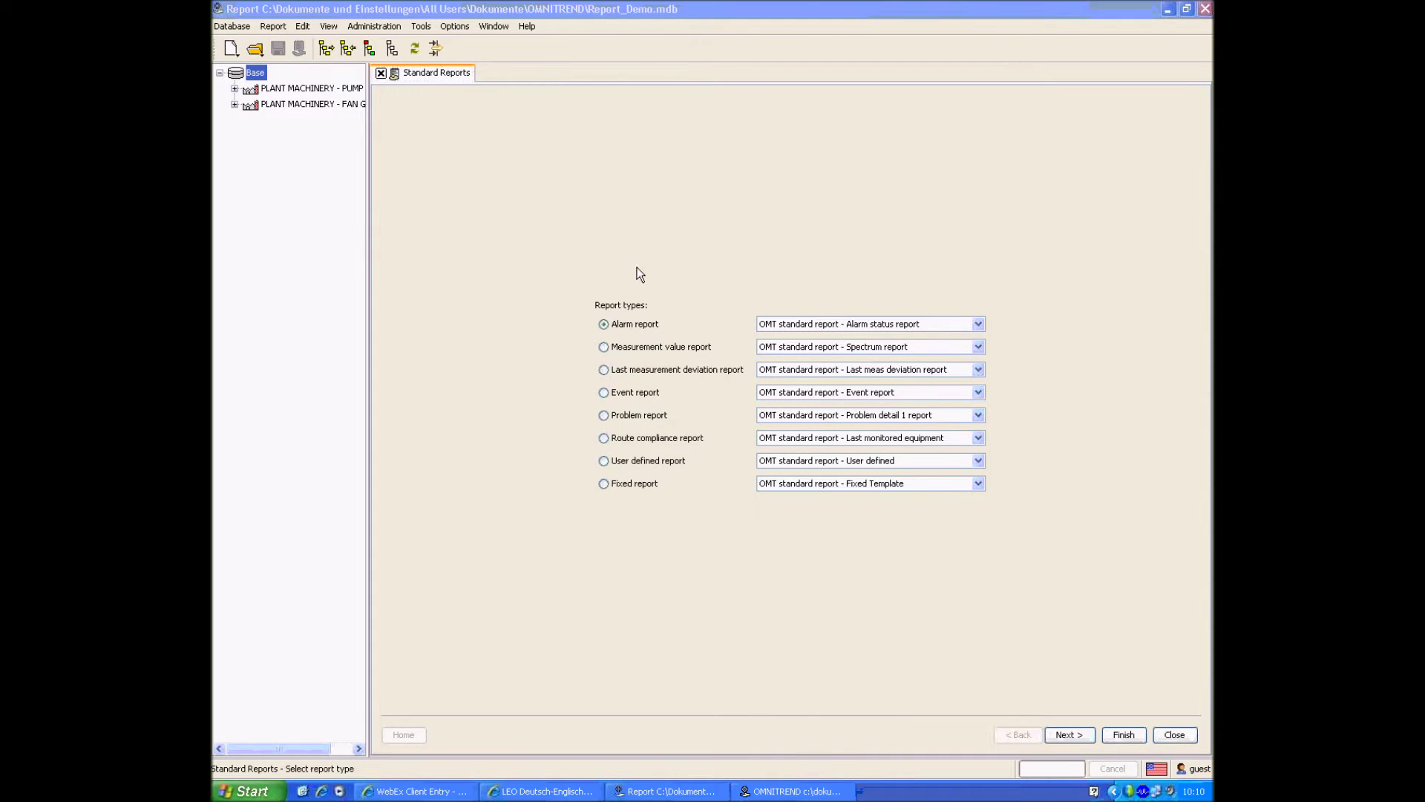
click(643, 245)
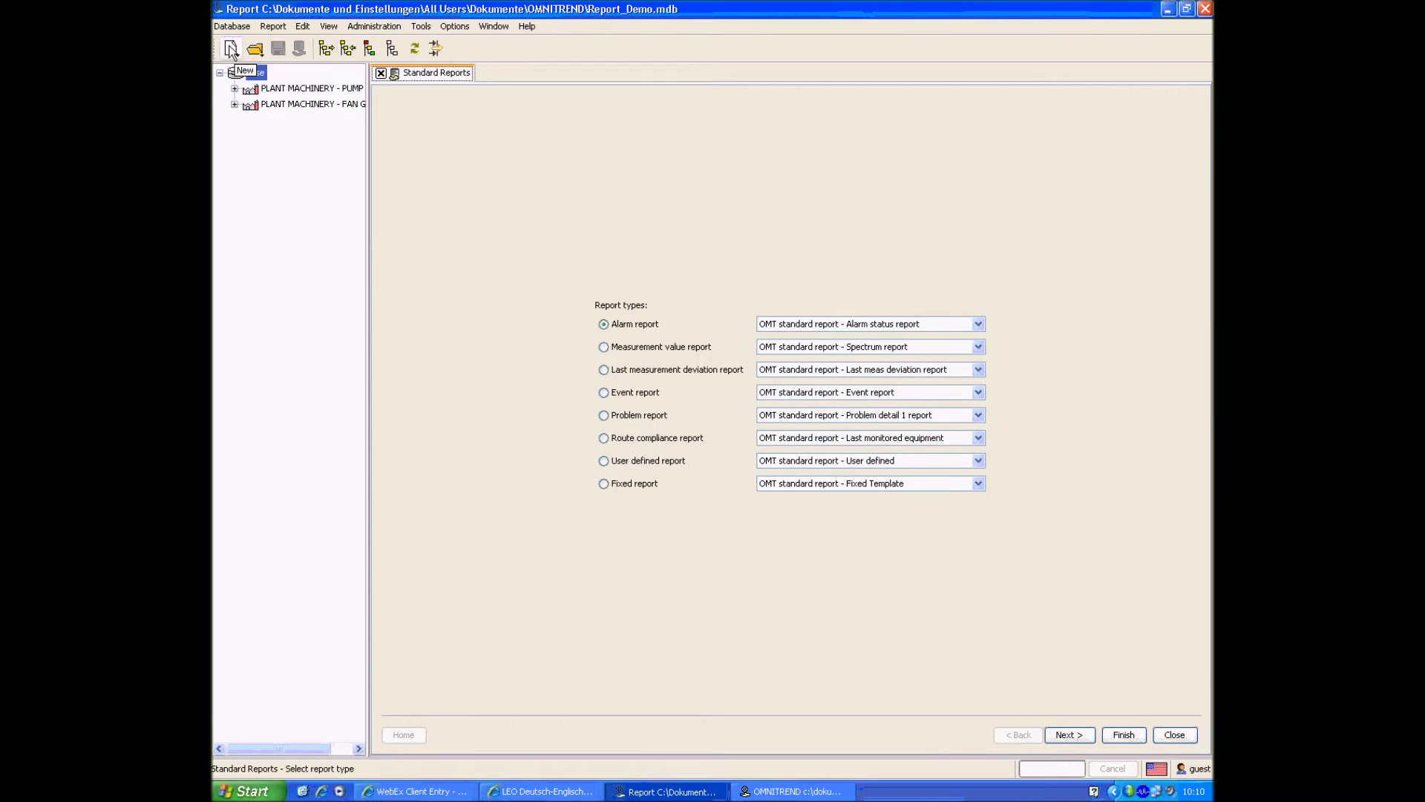
Create a new report template and add a full-width text box across the page top reading "Hello this is omnitrend seminar"
click(231, 49)
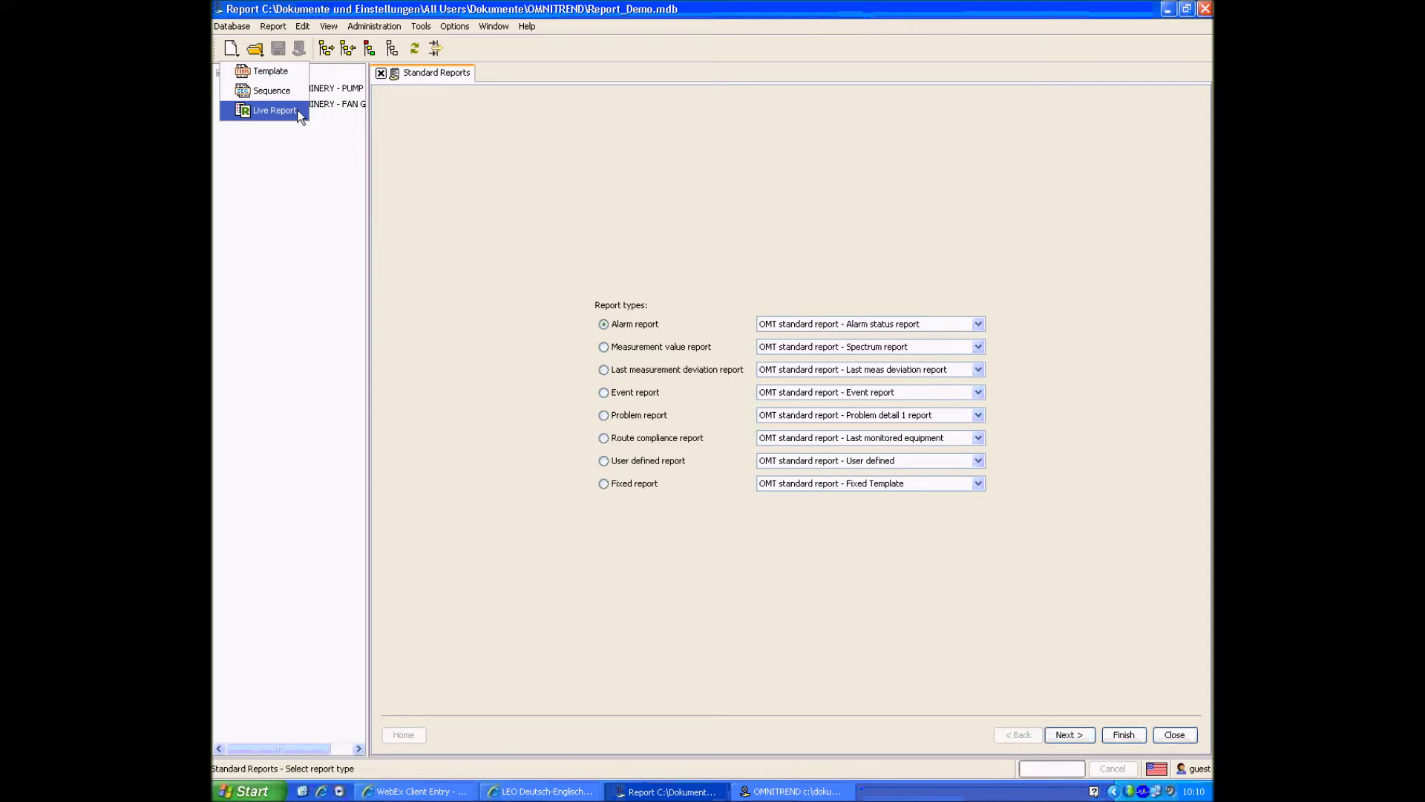
click(287, 71)
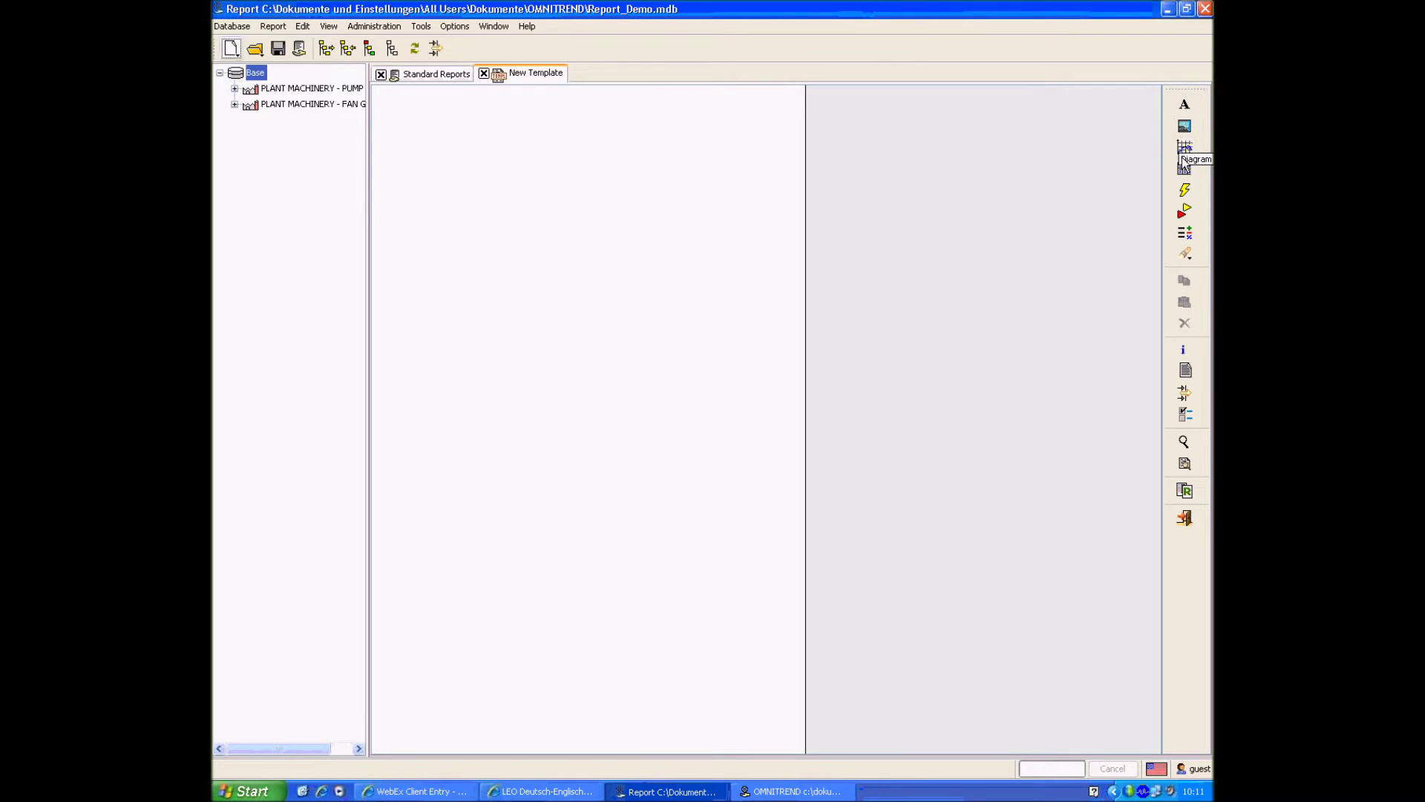
click(1184, 106)
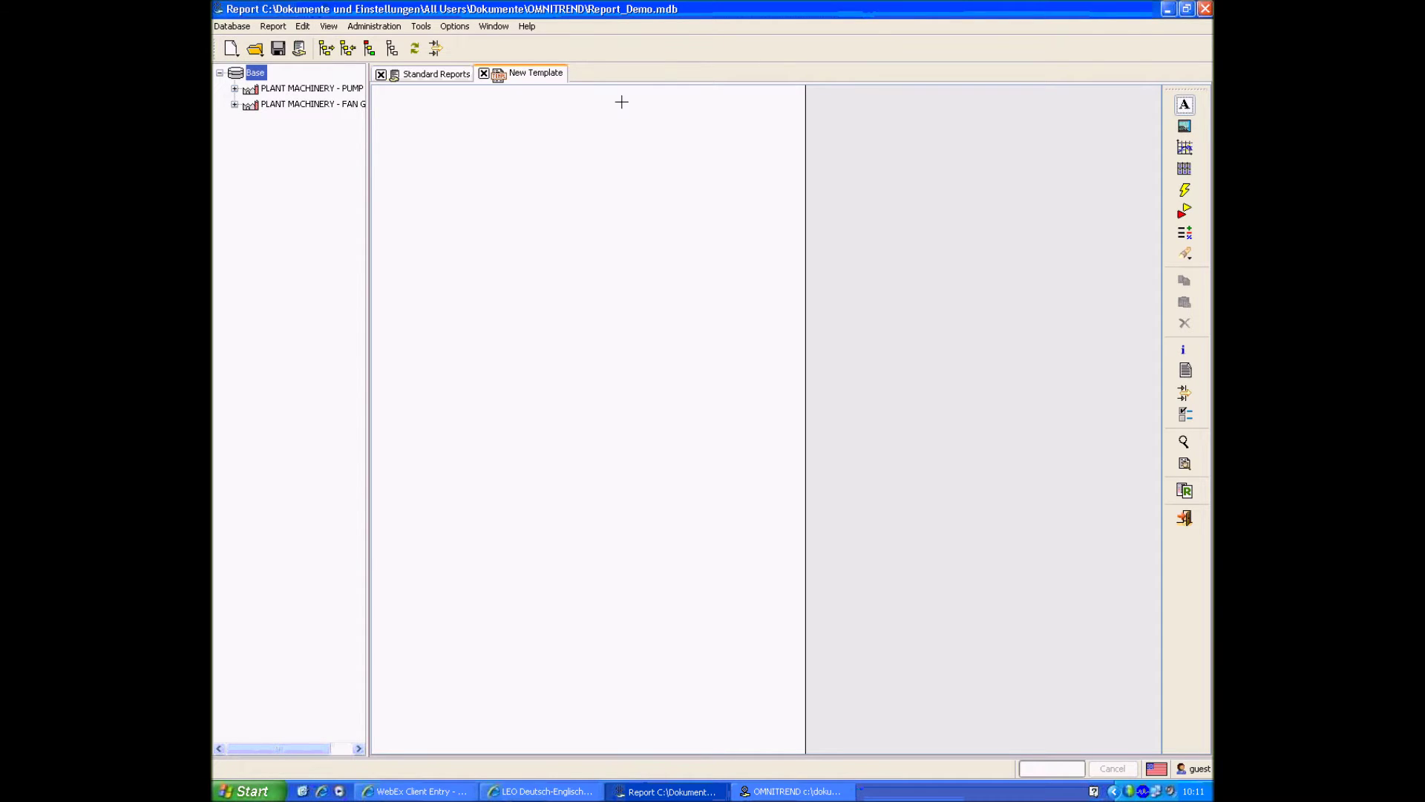
drag(377, 89, 800, 176)
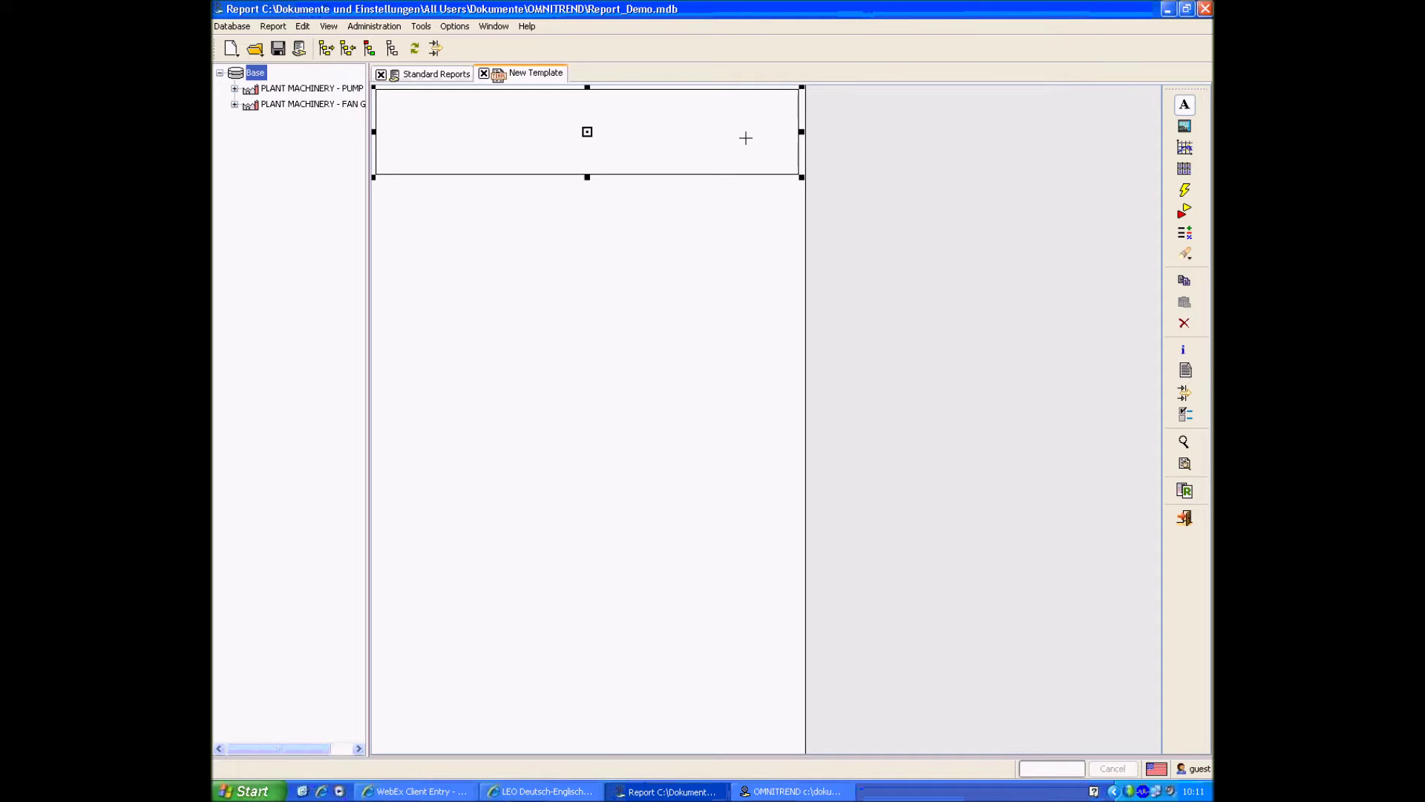
double_click(722, 132)
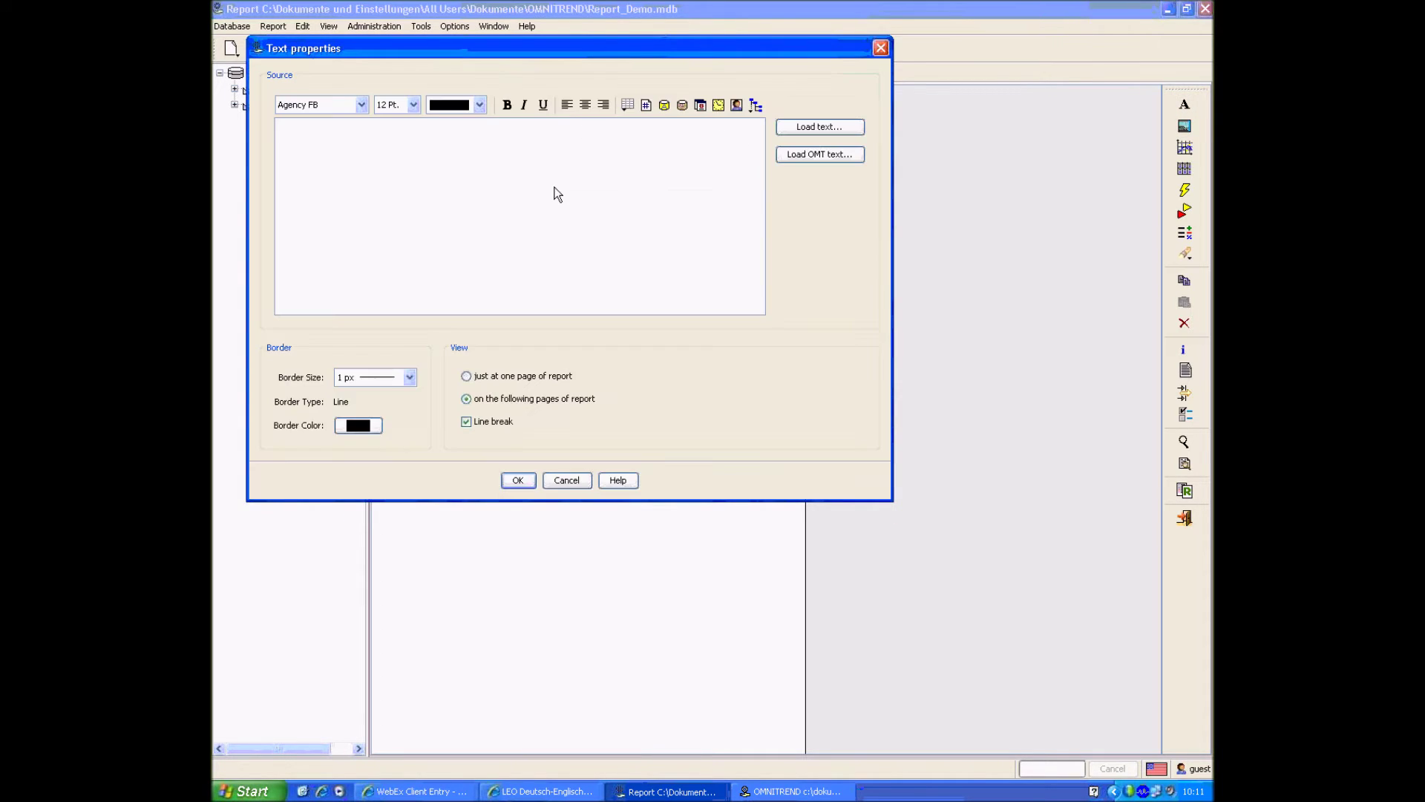
text(Hello this is omnitrend seminar)
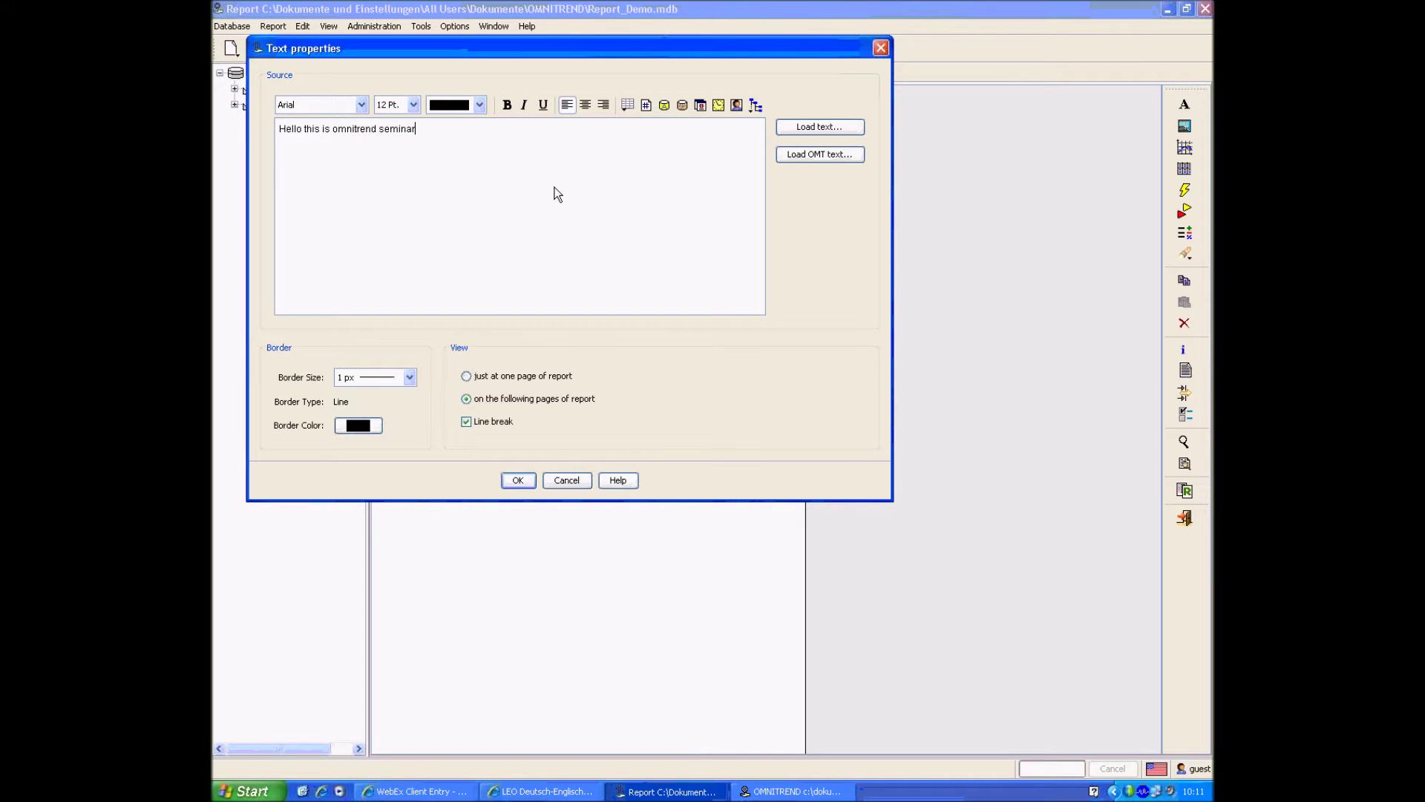
click(518, 478)
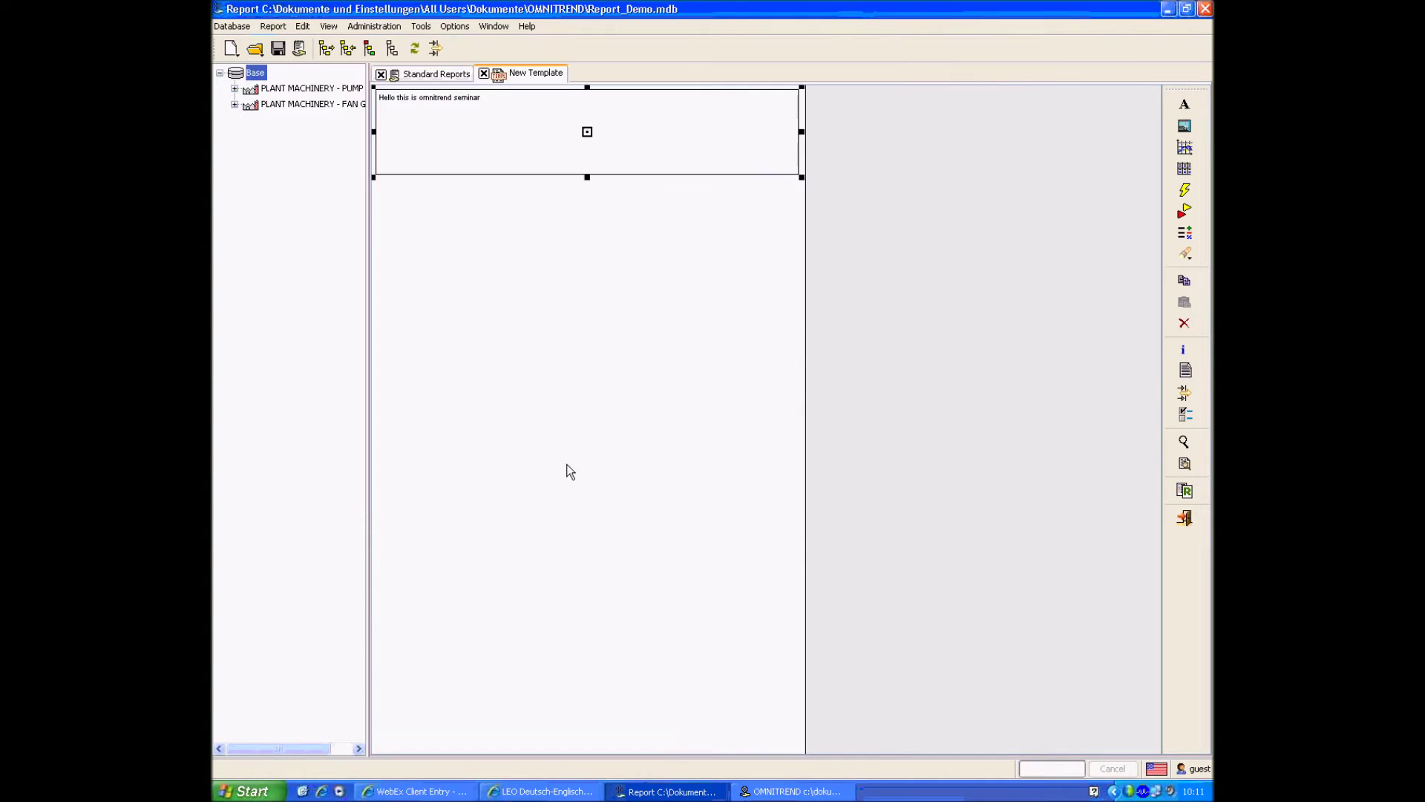
Format the whole sentence in the text box as bold, italic and underlined
click(604, 160)
double_click(603, 142)
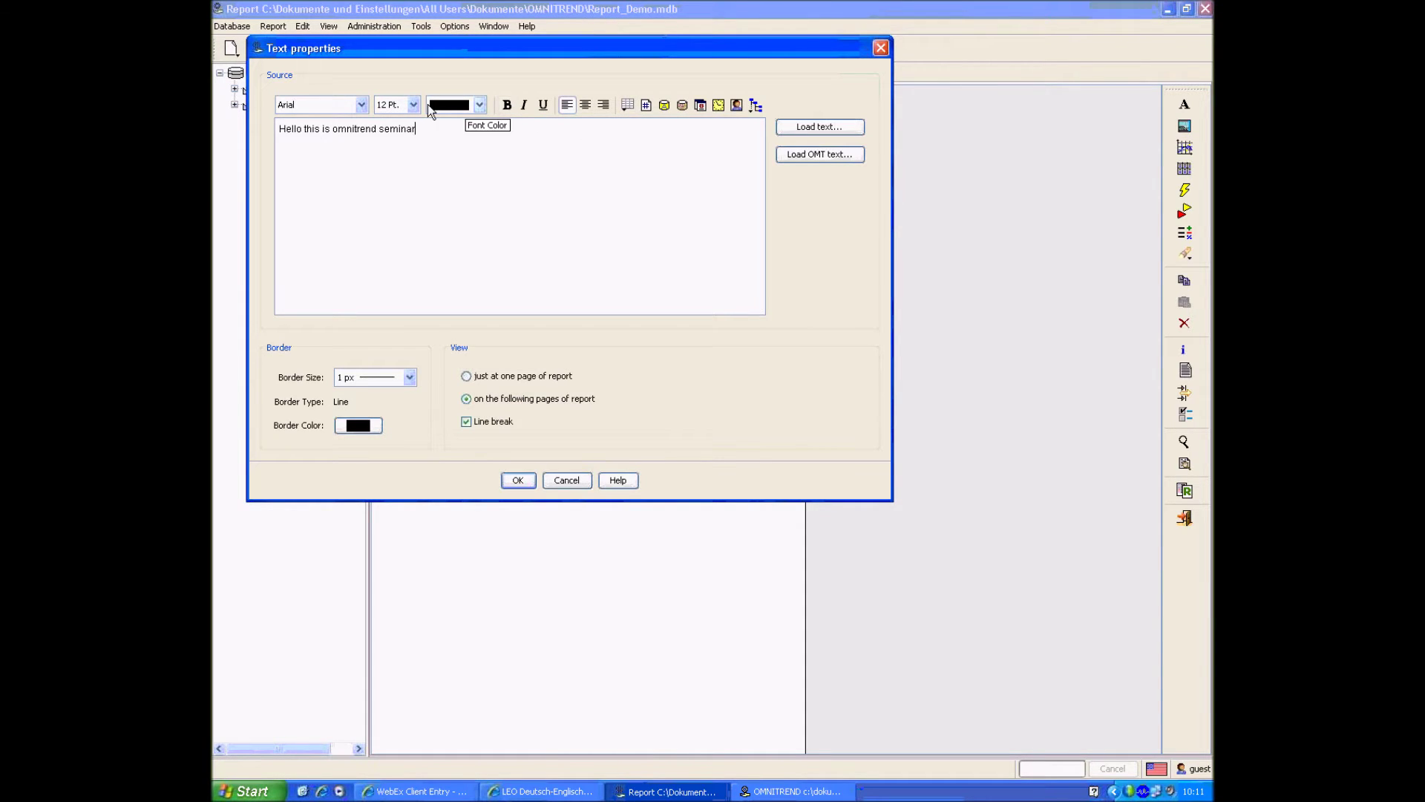
drag(470, 125, 290, 132)
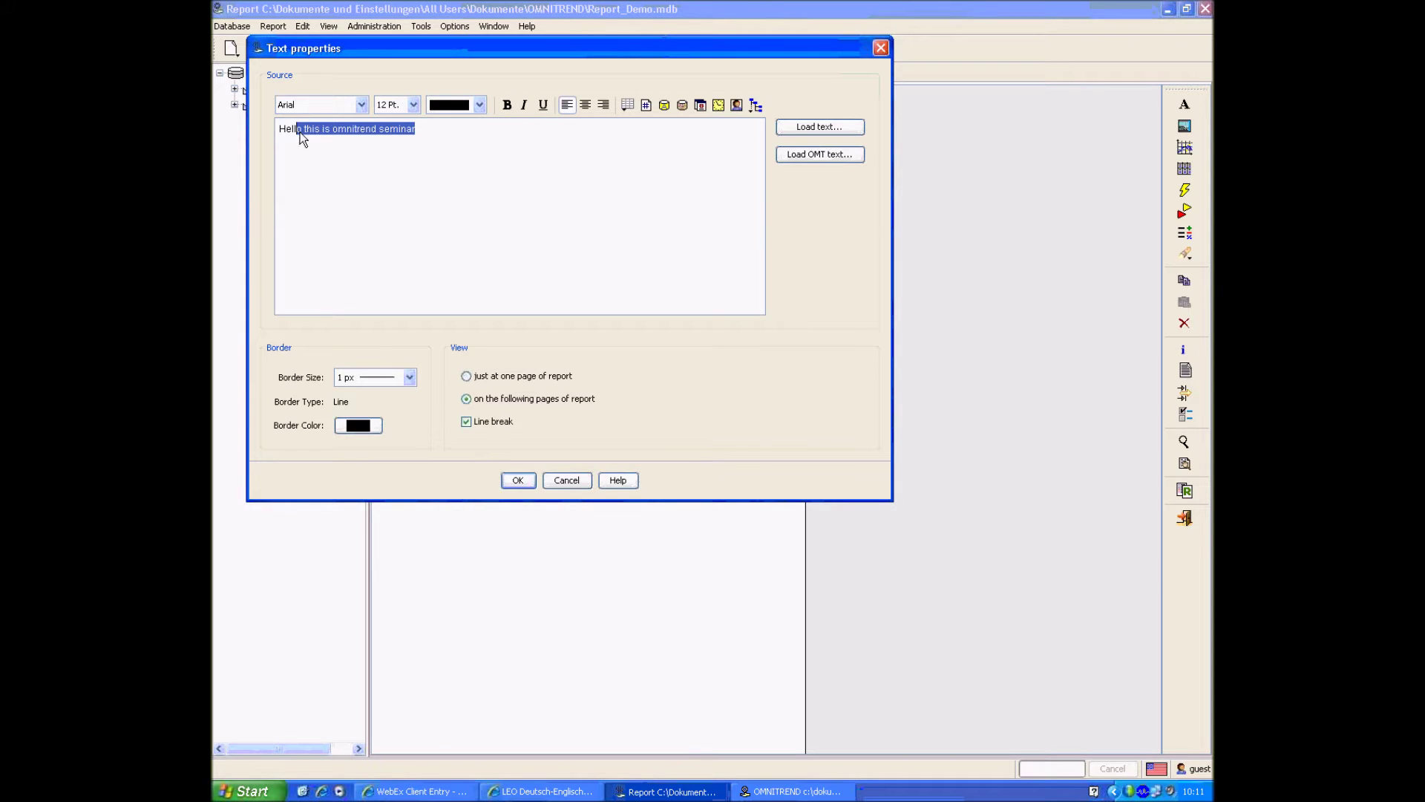
click(509, 107)
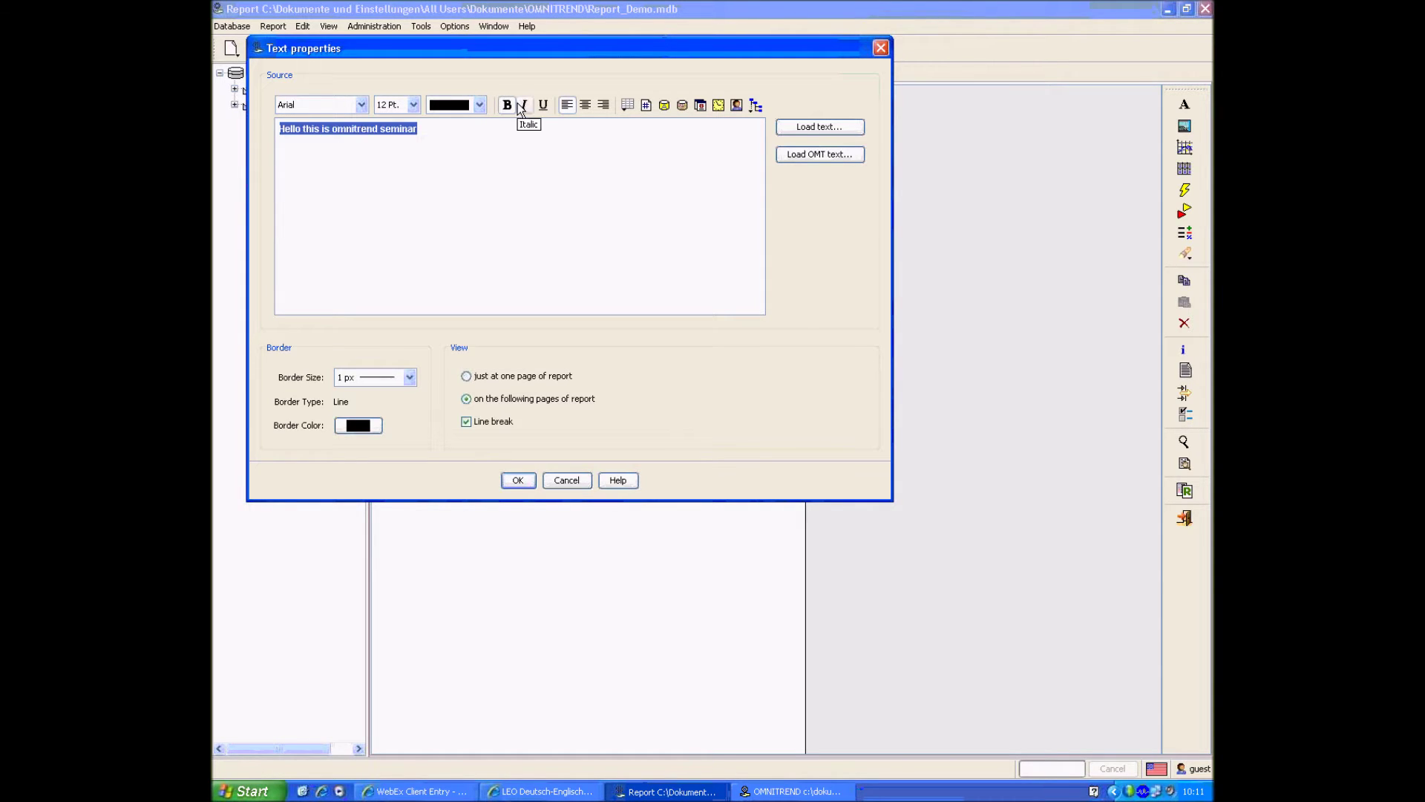
click(522, 106)
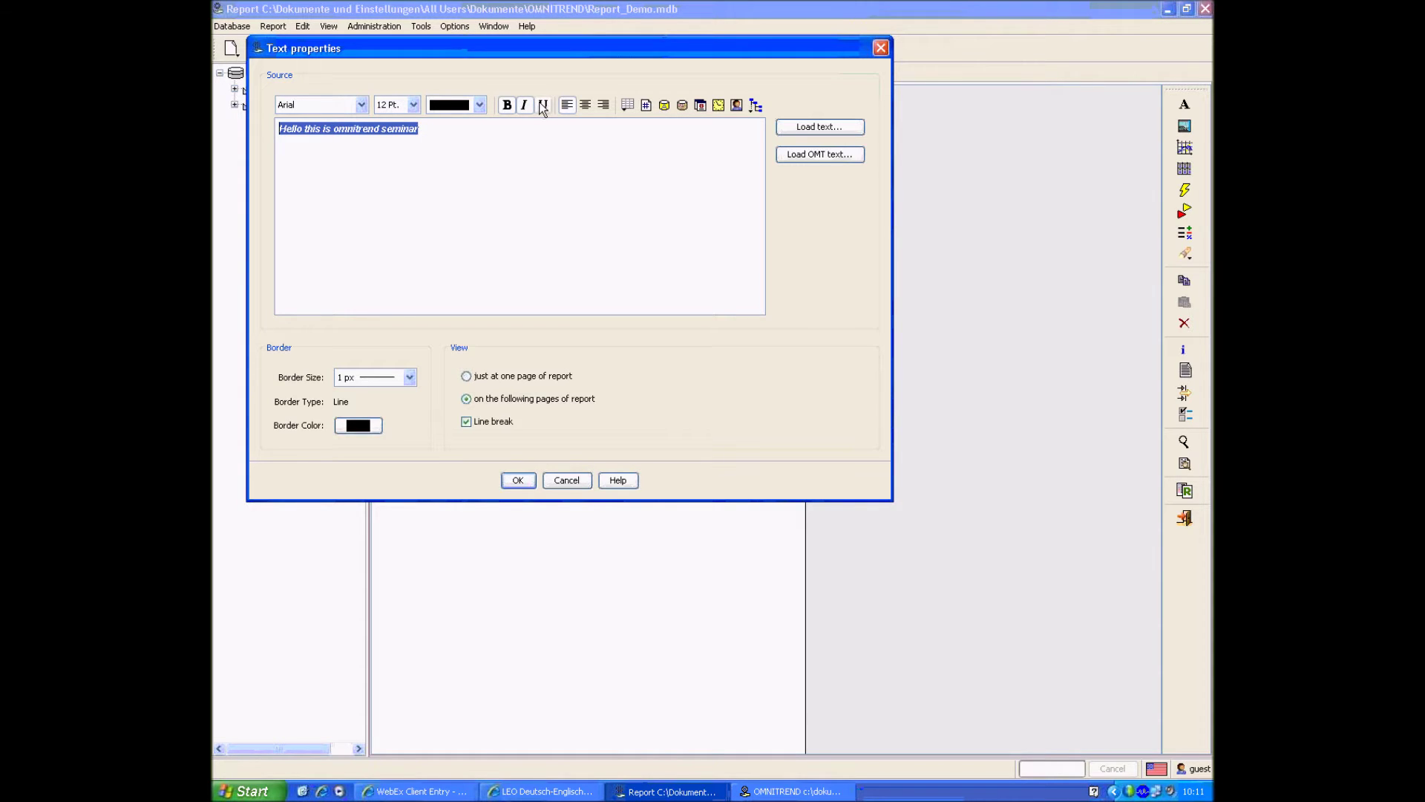
click(542, 106)
click(487, 140)
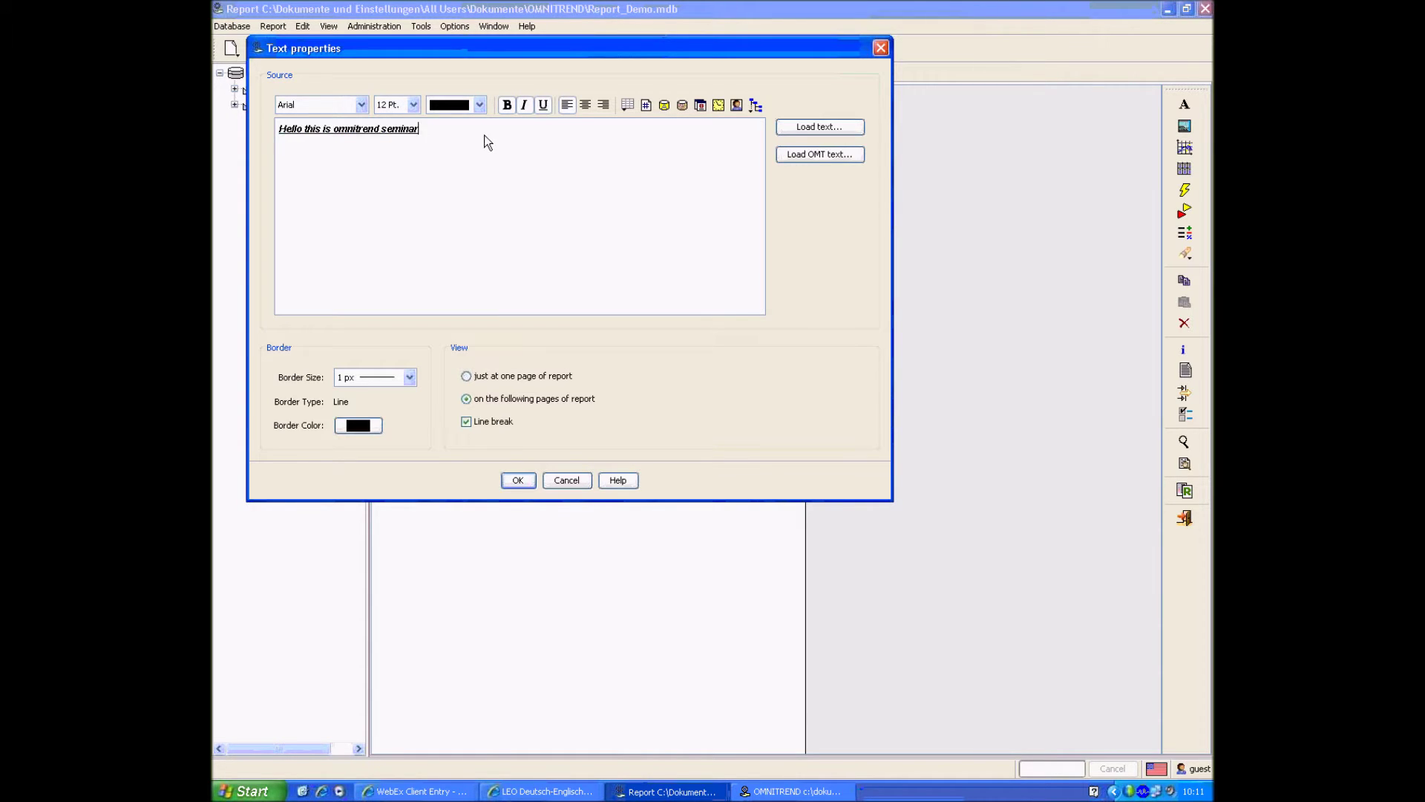
Set the font color of the text box's sentence to red and apply the text properties
drag(437, 138, 263, 132)
click(456, 106)
click(452, 138)
click(454, 140)
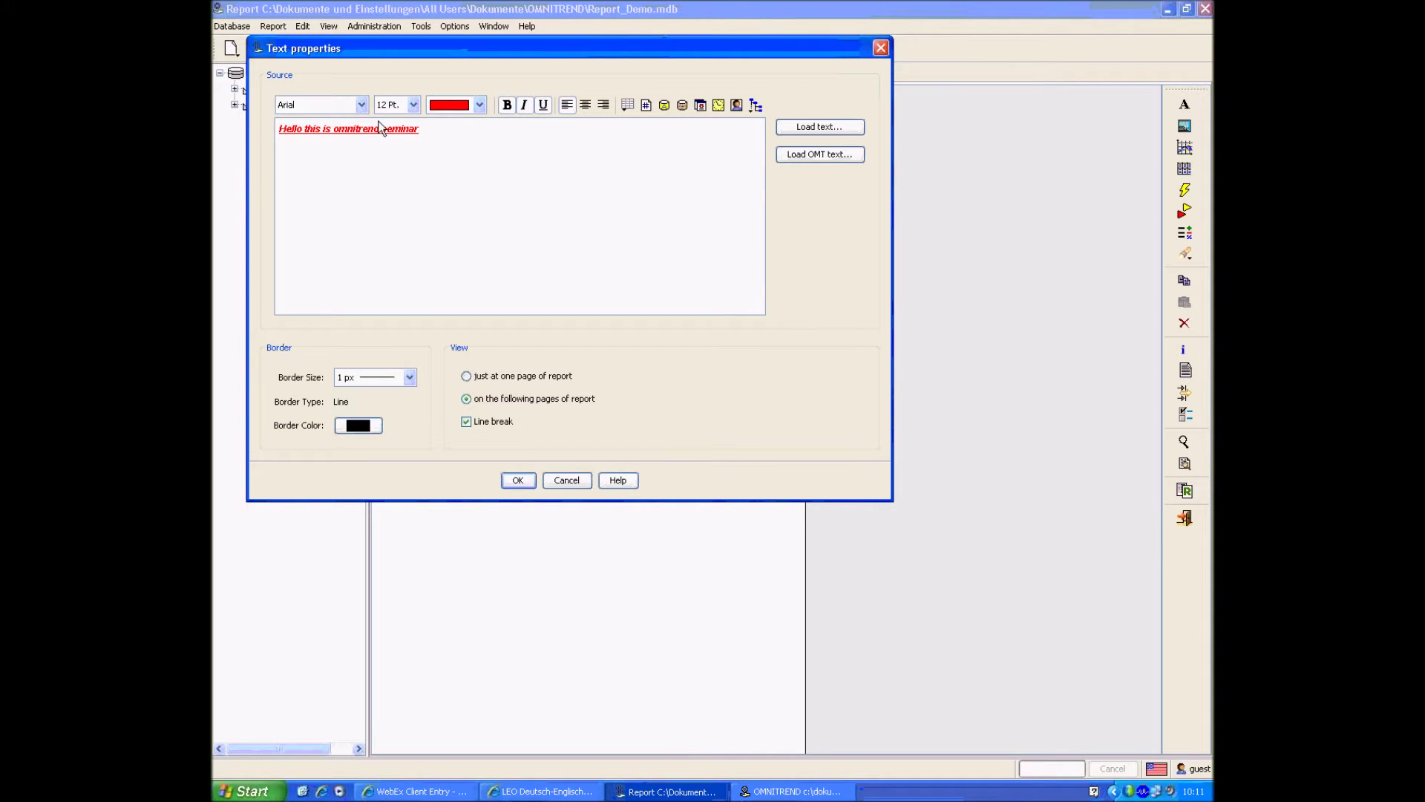
click(521, 478)
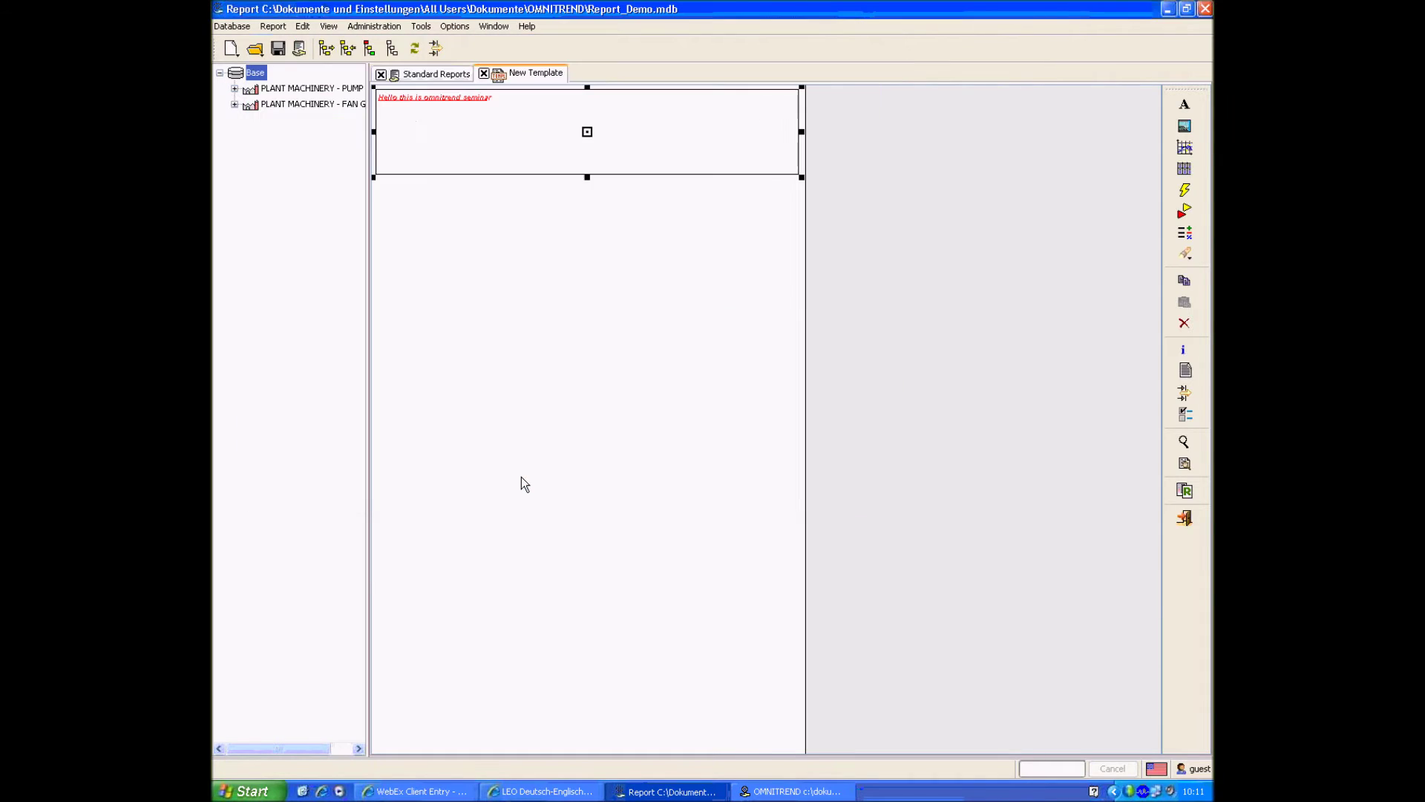
click(521, 476)
Add an image frame below the right part of the text box and load the OMNITREND image Gearbox.jpg into it
click(1185, 127)
drag(620, 184, 791, 358)
double_click(748, 299)
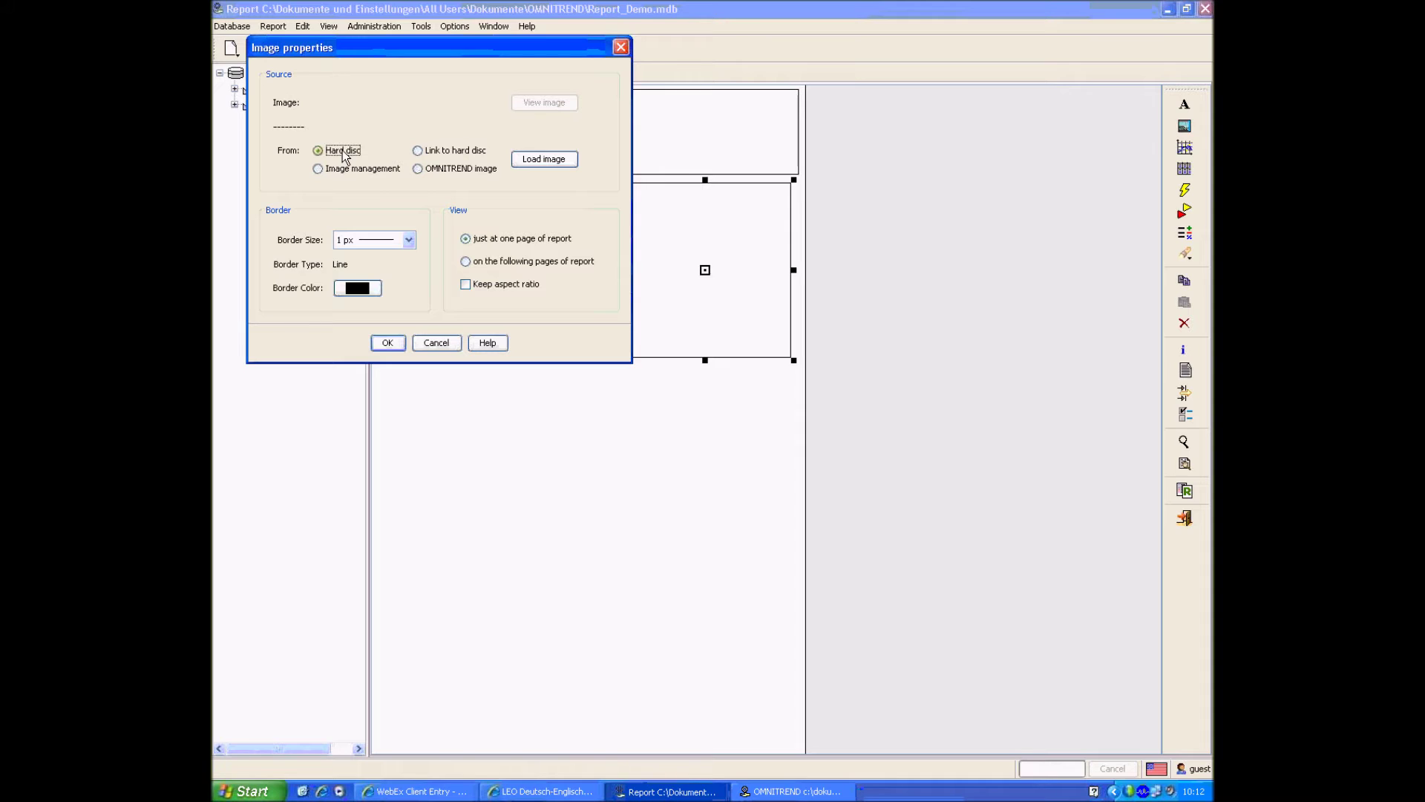
click(431, 166)
click(559, 166)
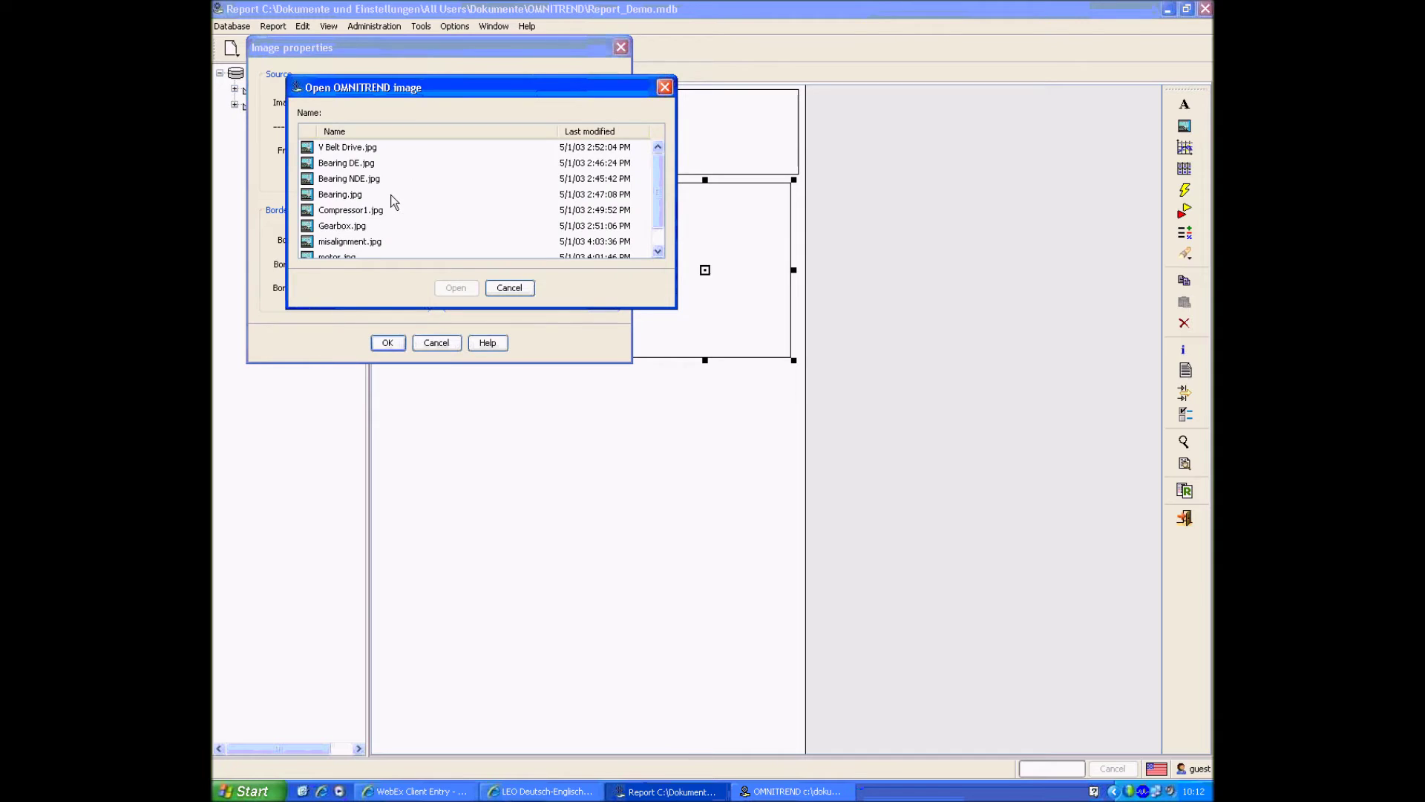
click(395, 225)
click(466, 288)
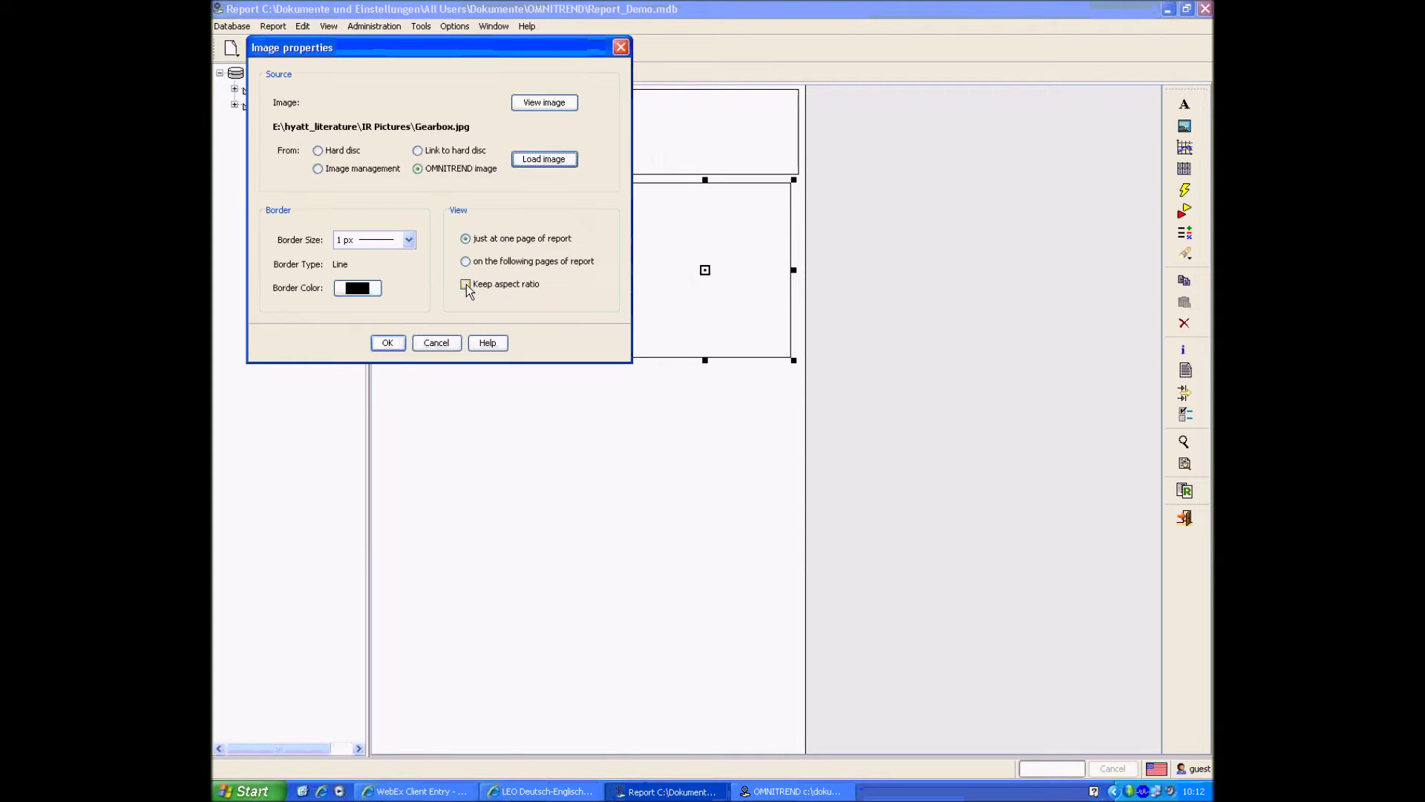
click(389, 342)
click(661, 387)
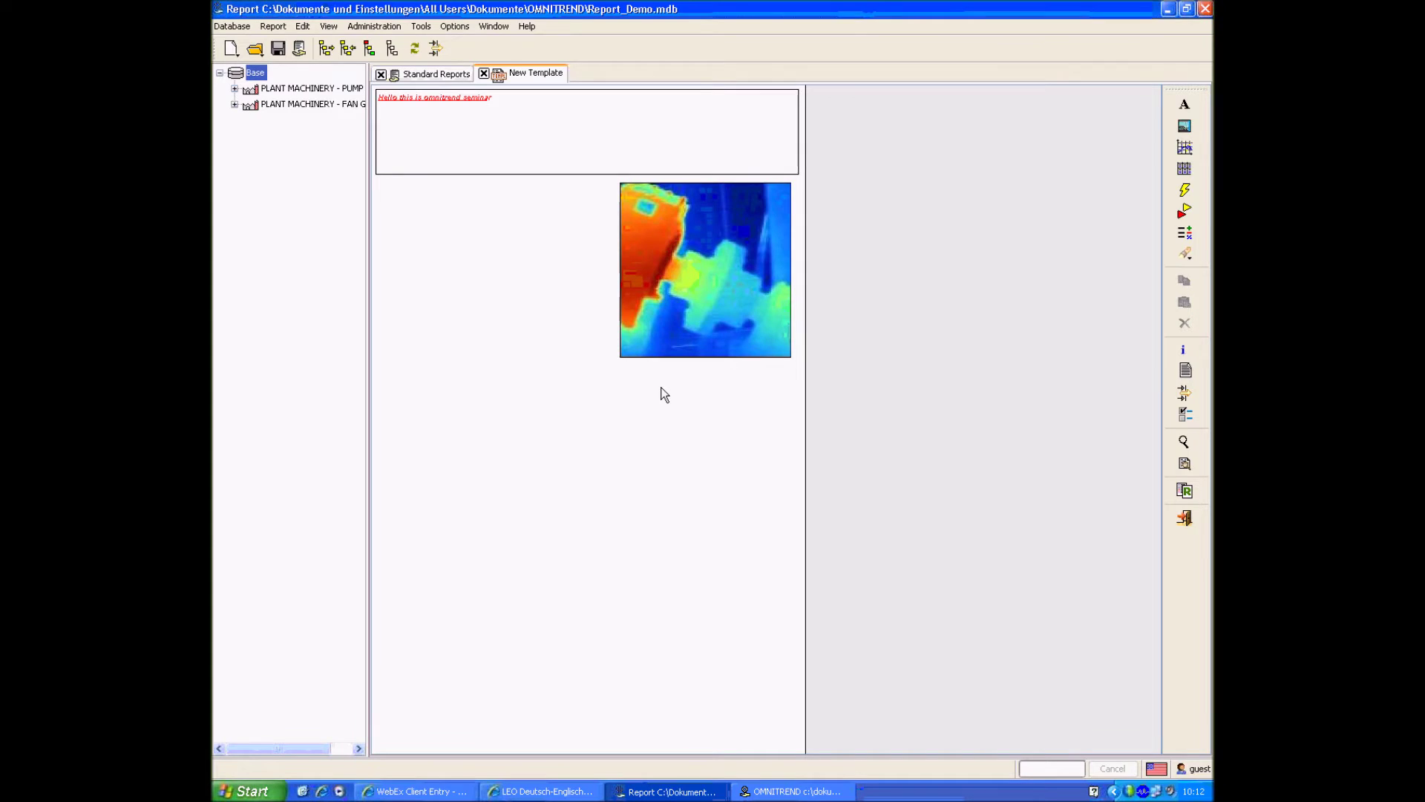
Narrow the text box, place the gearbox image beside it at the page top, and reduce the image's height to match
click(684, 273)
click(666, 127)
drag(805, 132, 615, 133)
click(706, 267)
drag(706, 267, 704, 175)
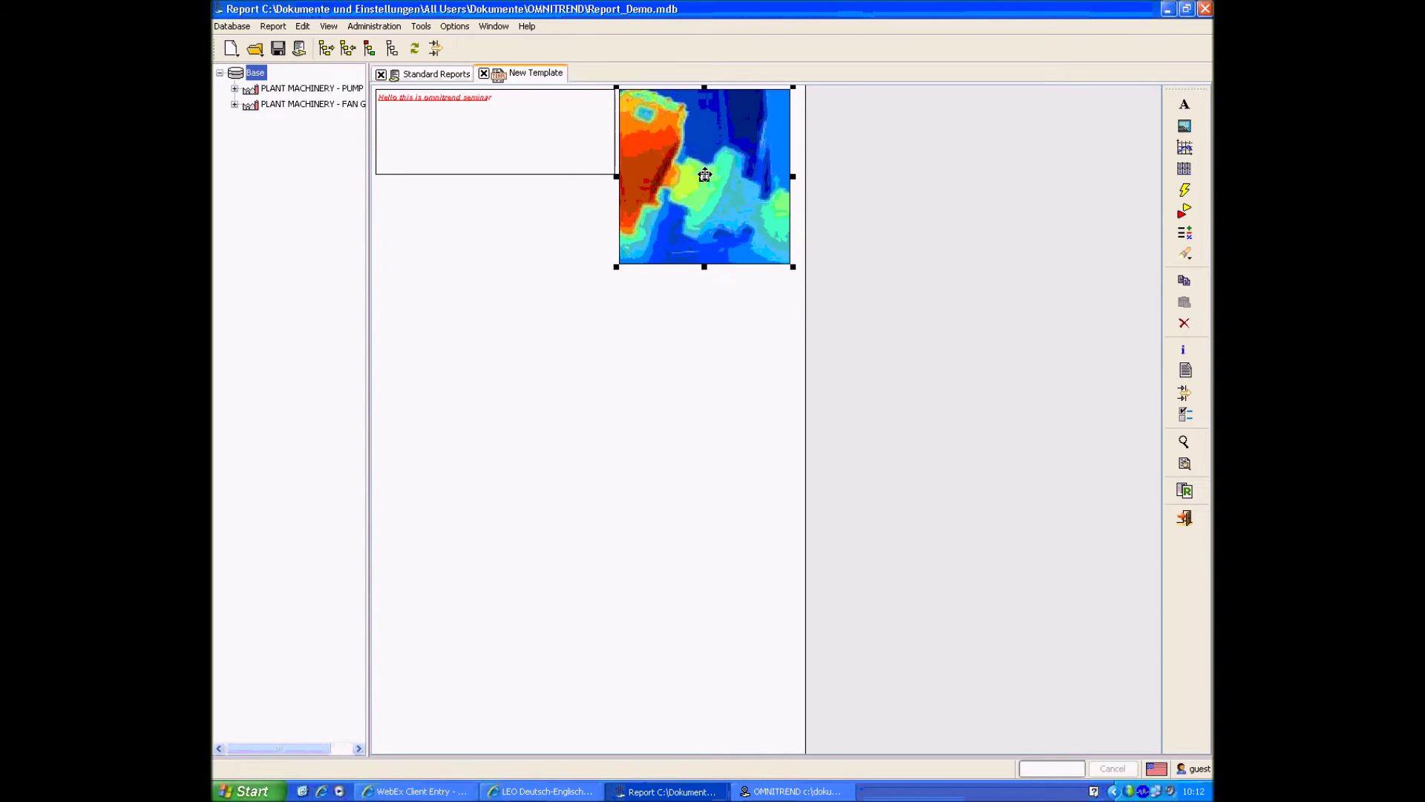
drag(704, 266, 705, 178)
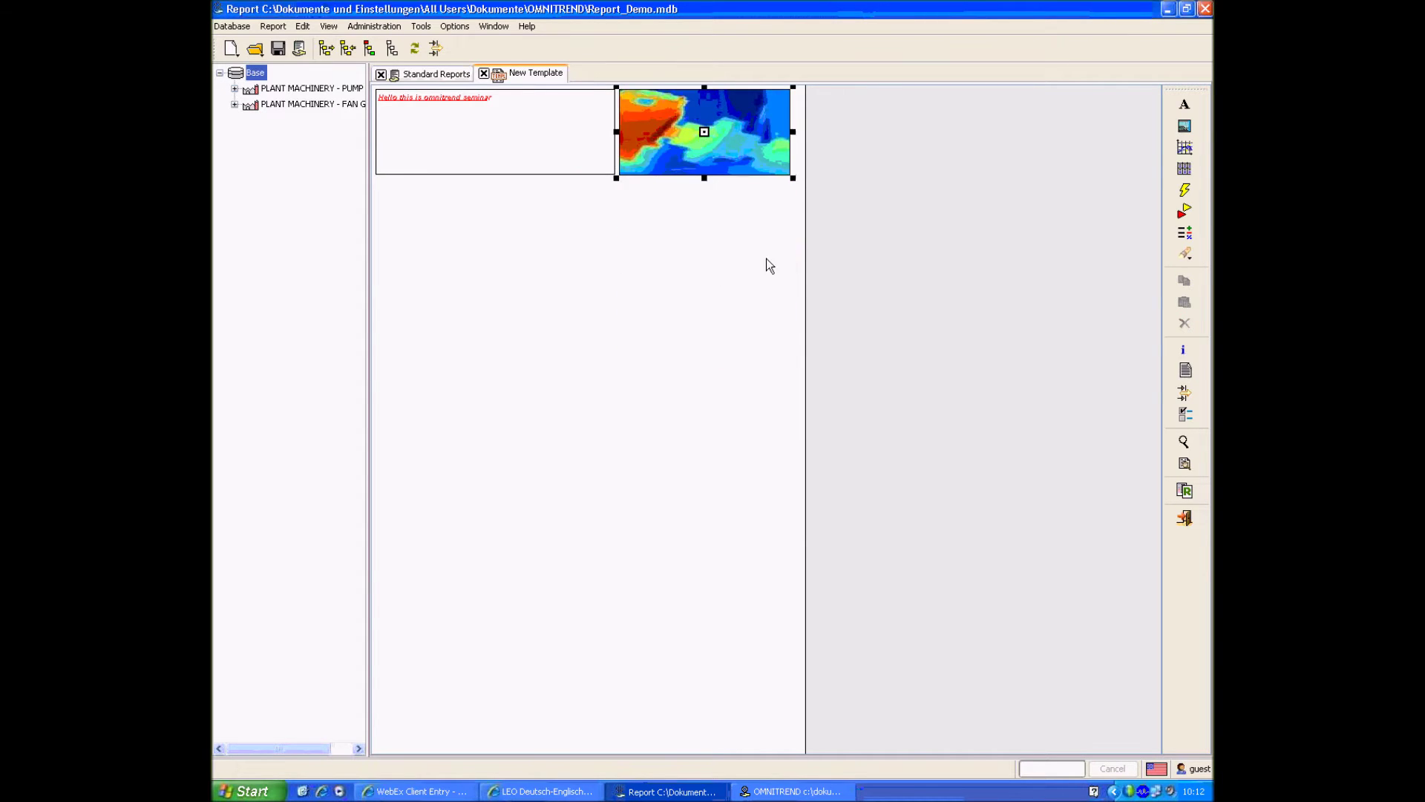
click(766, 260)
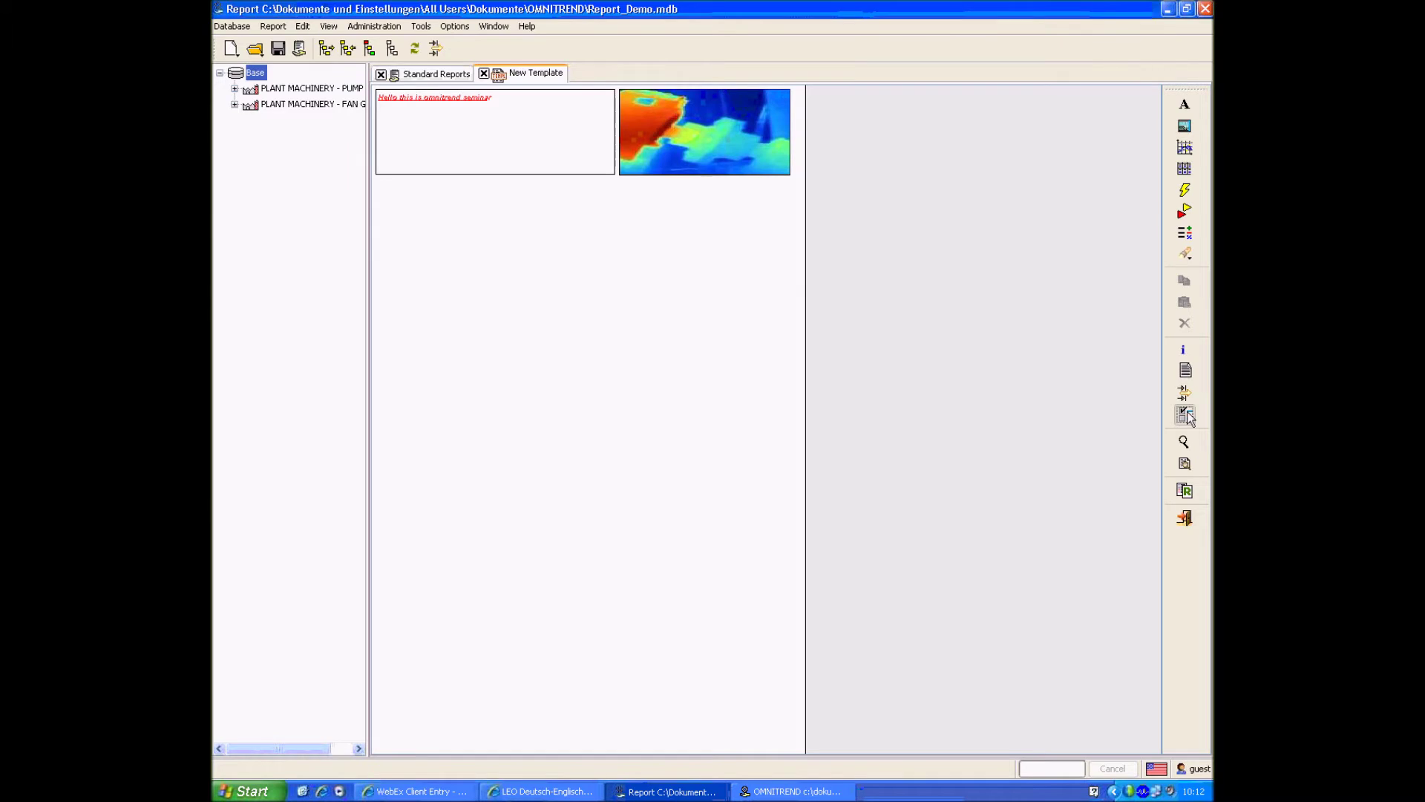
click(1185, 414)
click(299, 300)
click(422, 338)
Expand the pump and fan plant machinery groups in the machine tree so every machine shows its components
click(234, 88)
click(234, 230)
click(249, 246)
click(249, 215)
click(249, 199)
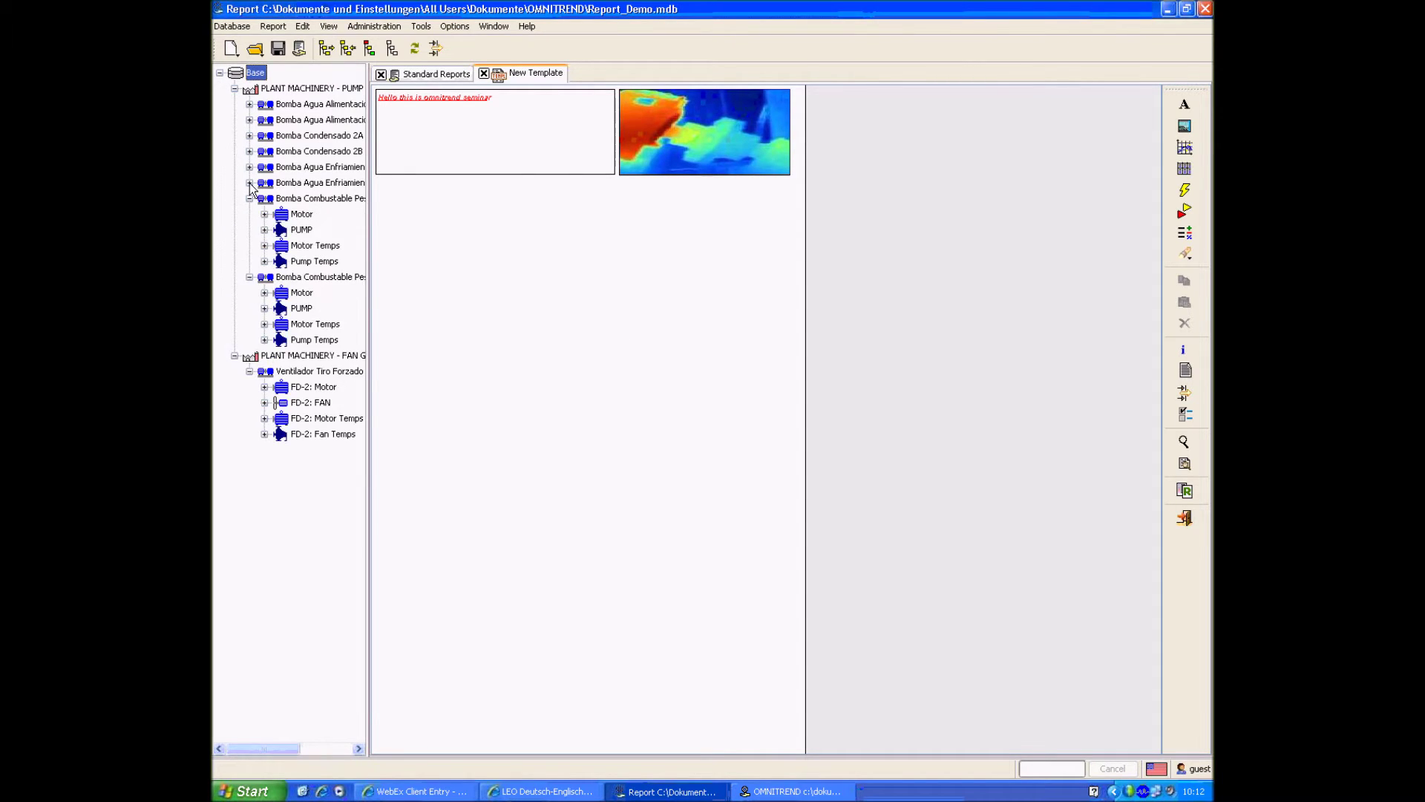
click(248, 184)
click(248, 167)
click(249, 153)
click(250, 135)
click(249, 121)
click(250, 104)
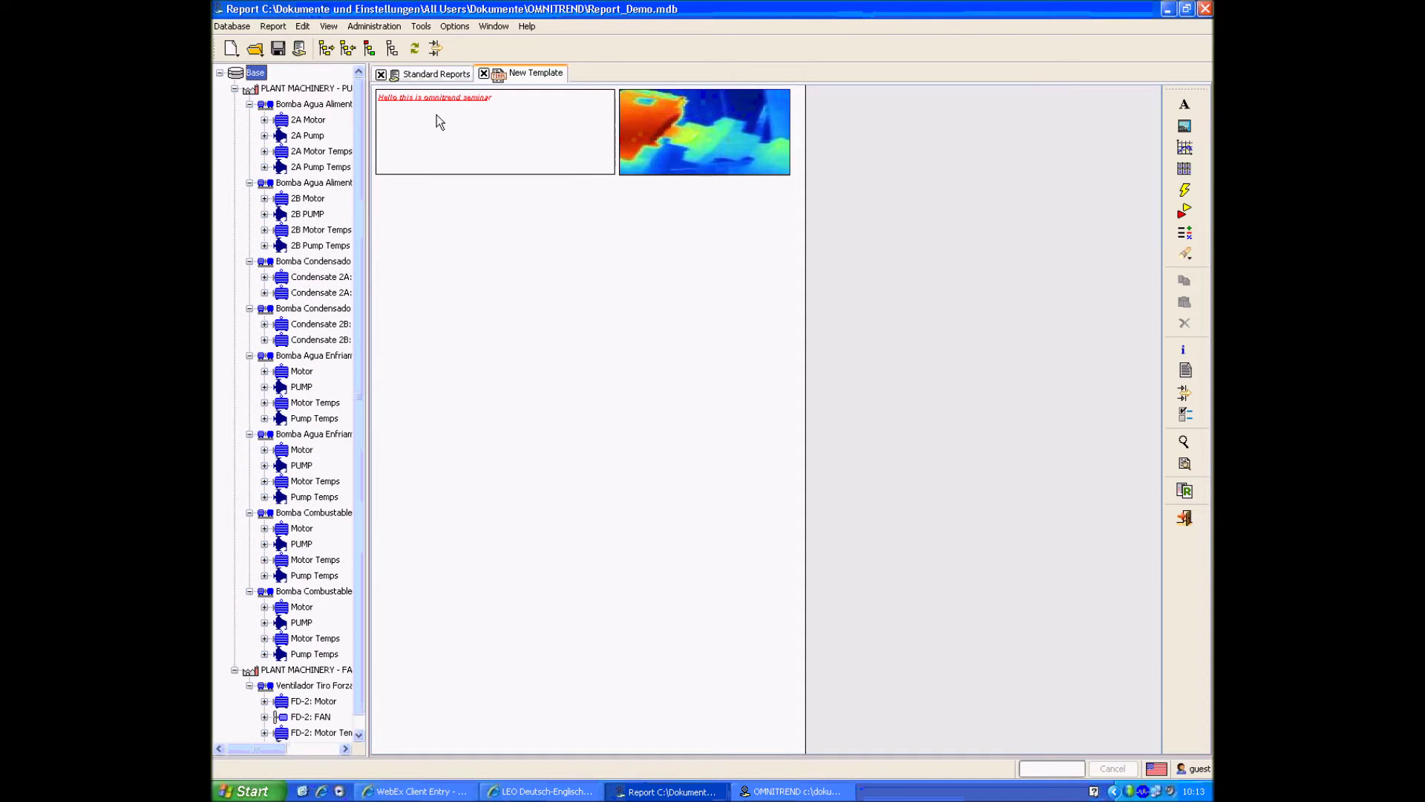
Add a diagram element filling the page area below the text box and the gearbox image
click(1176, 151)
drag(376, 179, 790, 733)
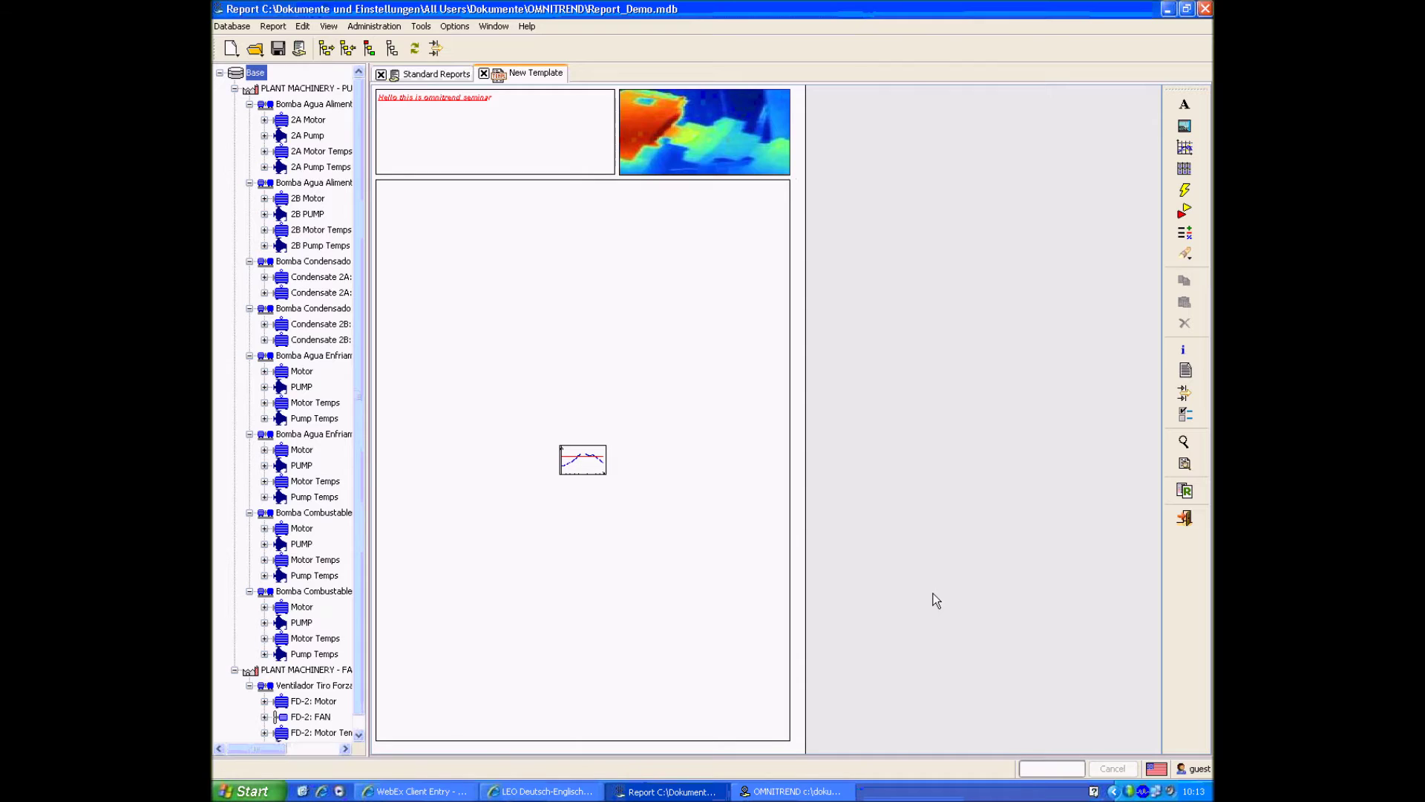
click(495, 131)
click(693, 118)
click(635, 308)
click(978, 292)
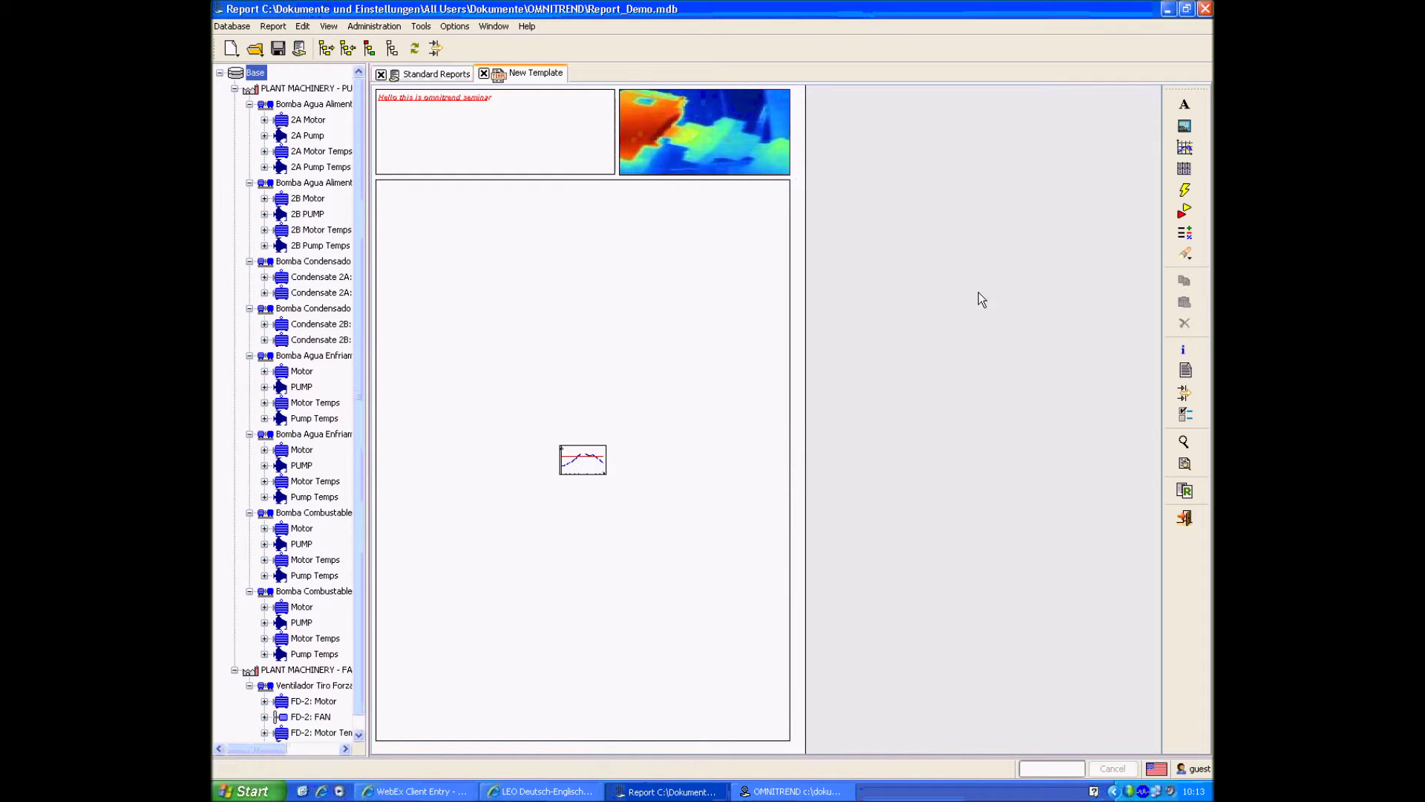
Select the 103 Mach. spectr. task under 2A Motor, NDE Vertical, and widen the tree so its names are readable
click(264, 119)
click(279, 135)
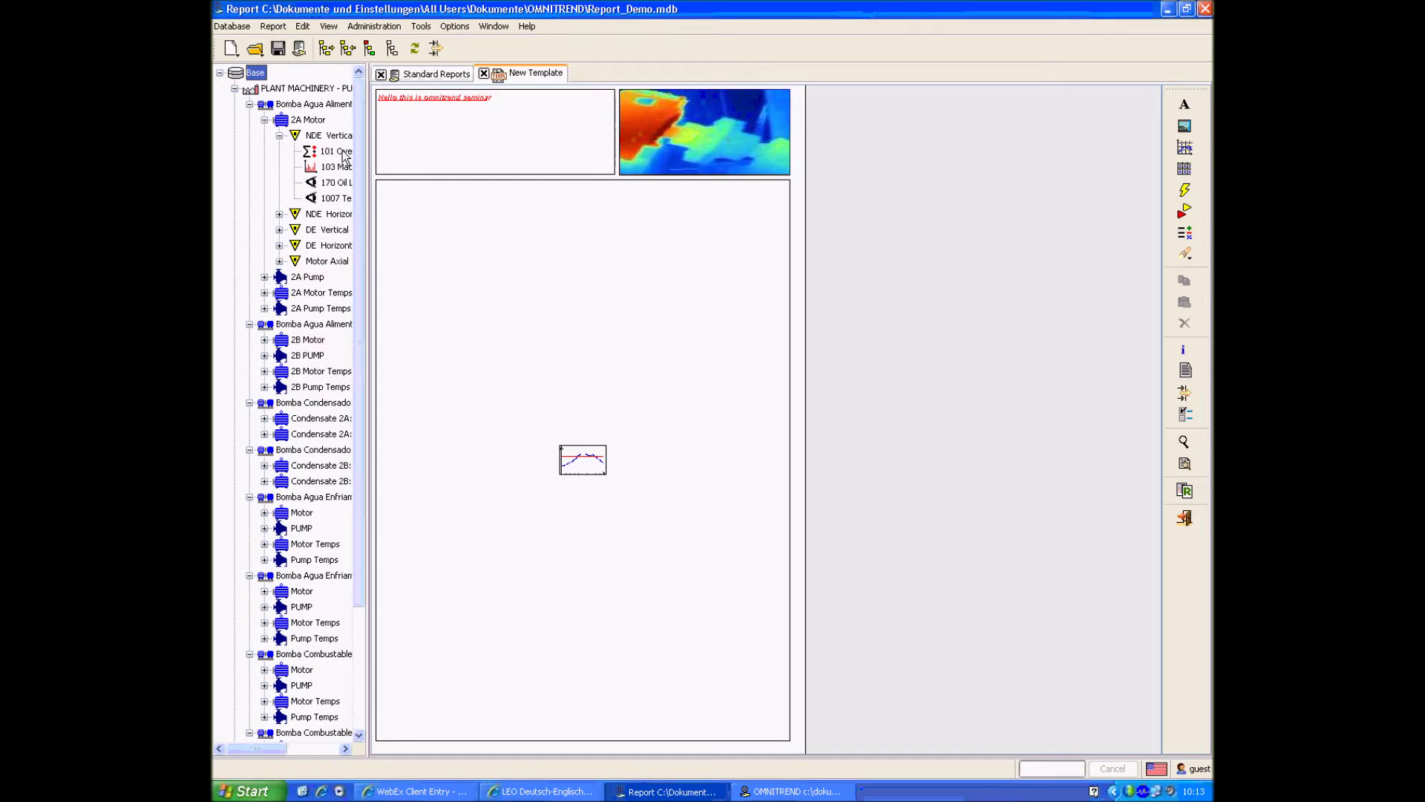
drag(372, 154, 411, 154)
click(346, 152)
click(346, 167)
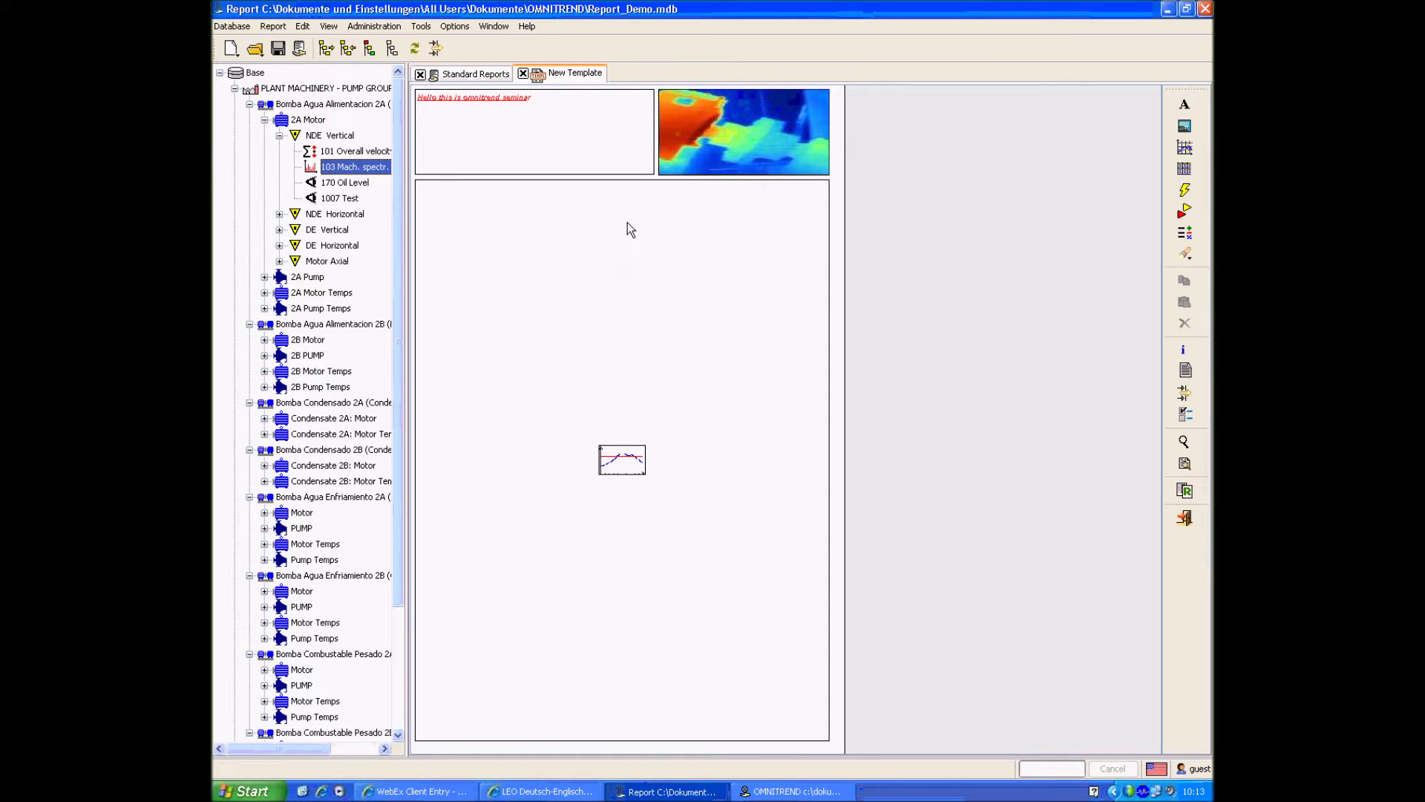
Generate a live report from the template for the selected machine spectrum, review its page, and close the report
click(1185, 491)
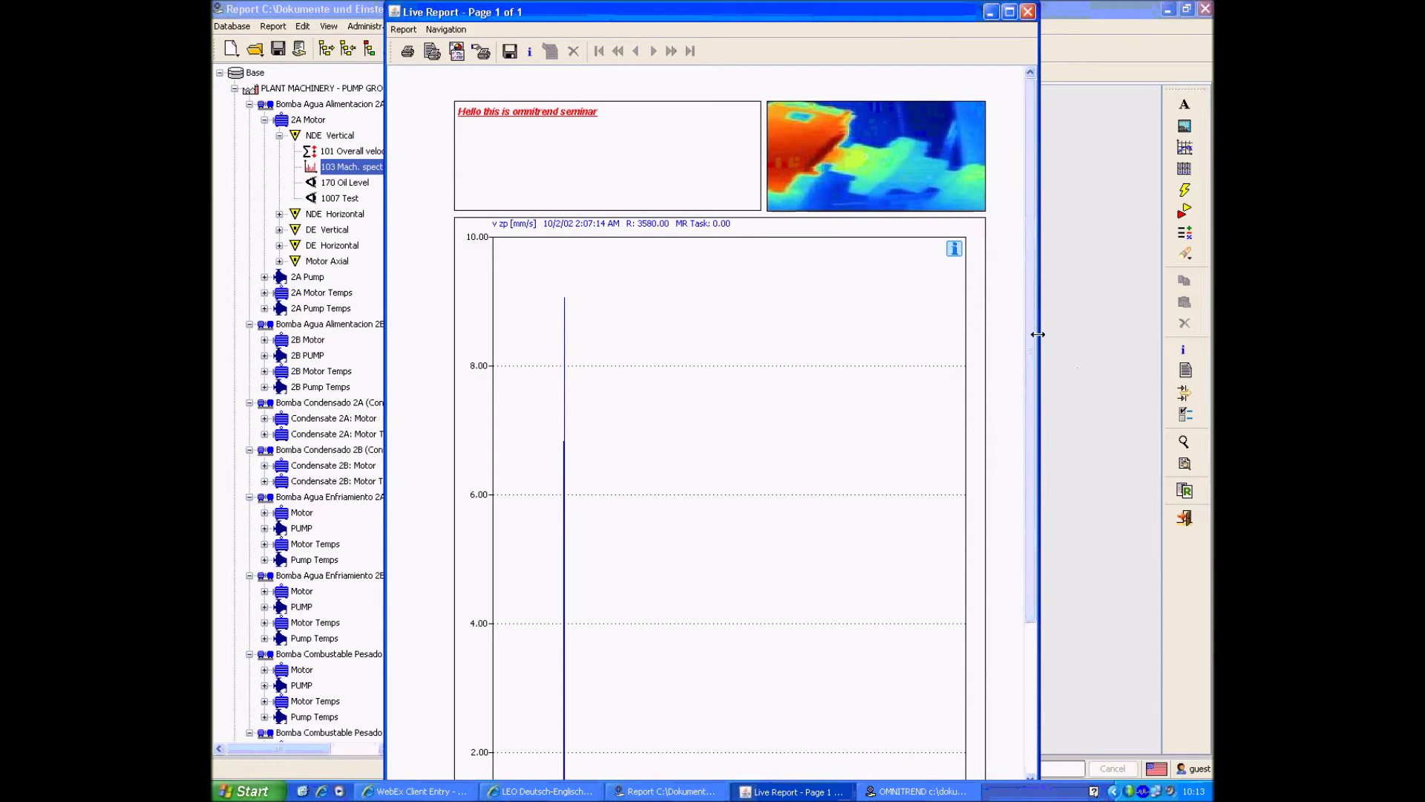
mouse_move(1031, 331)
mouse_down()
mouse_move(1029, 471)
mouse_move(1036, 340)
mouse_up()
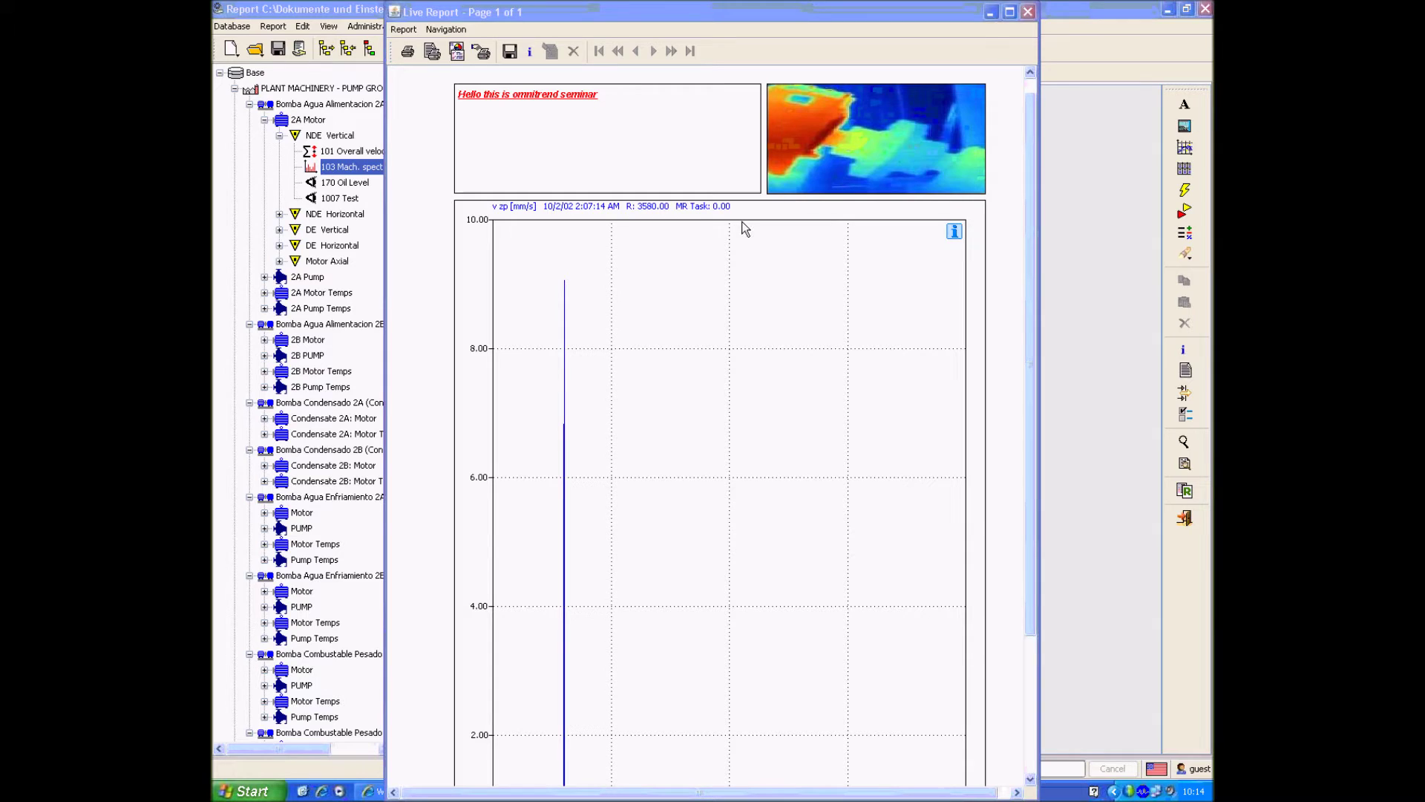
click(1027, 13)
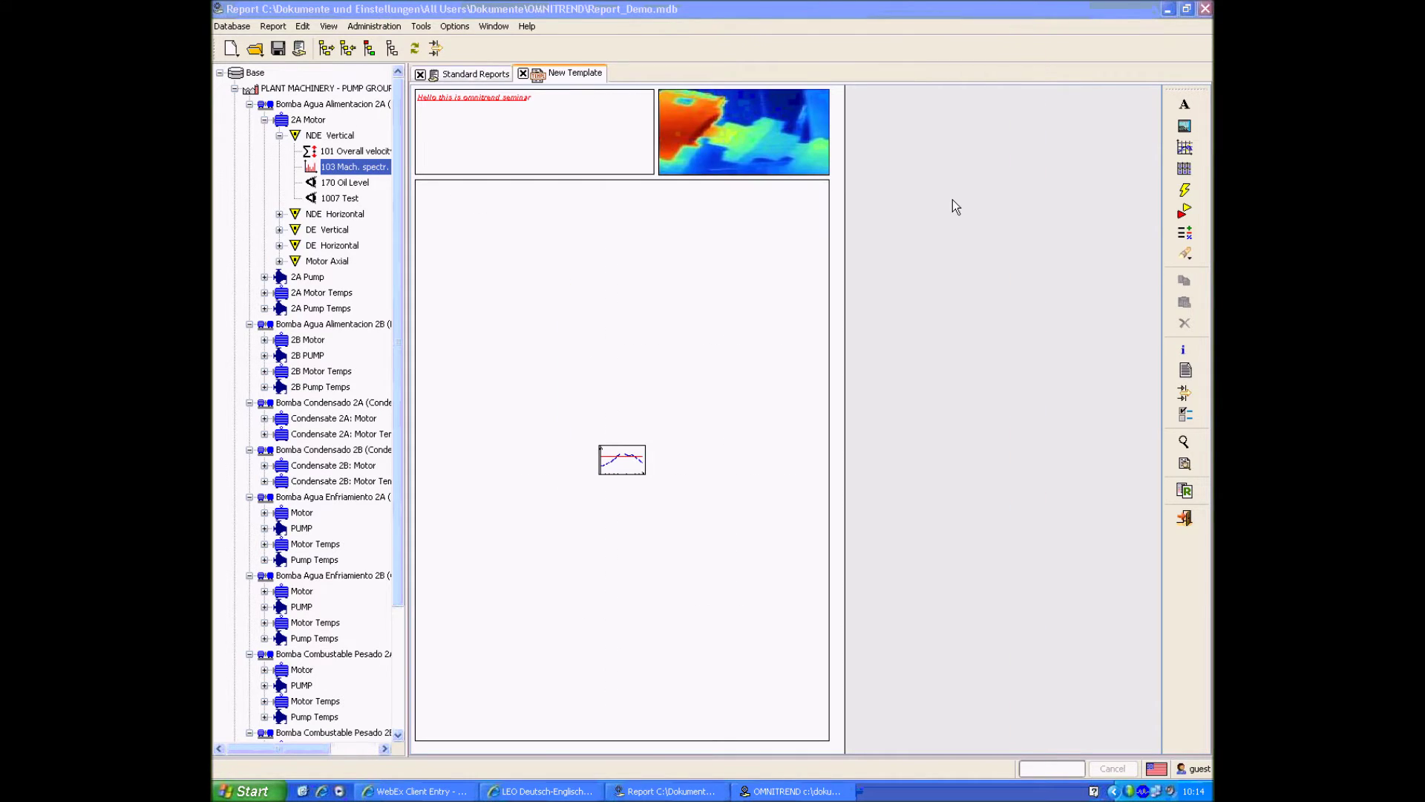
Shorten the diagram element to a low band directly beneath the text box and the gearbox image
click(691, 245)
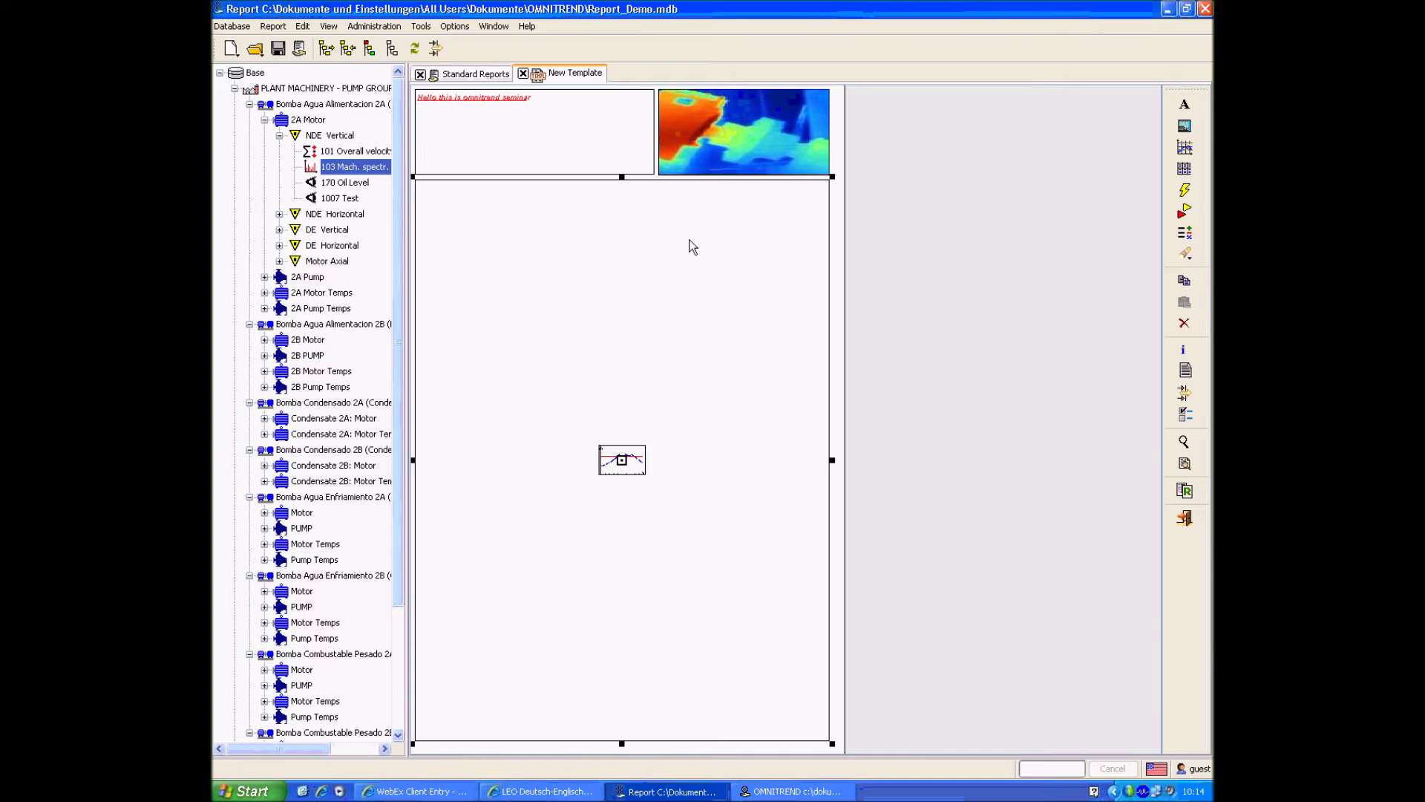
drag(622, 744, 638, 314)
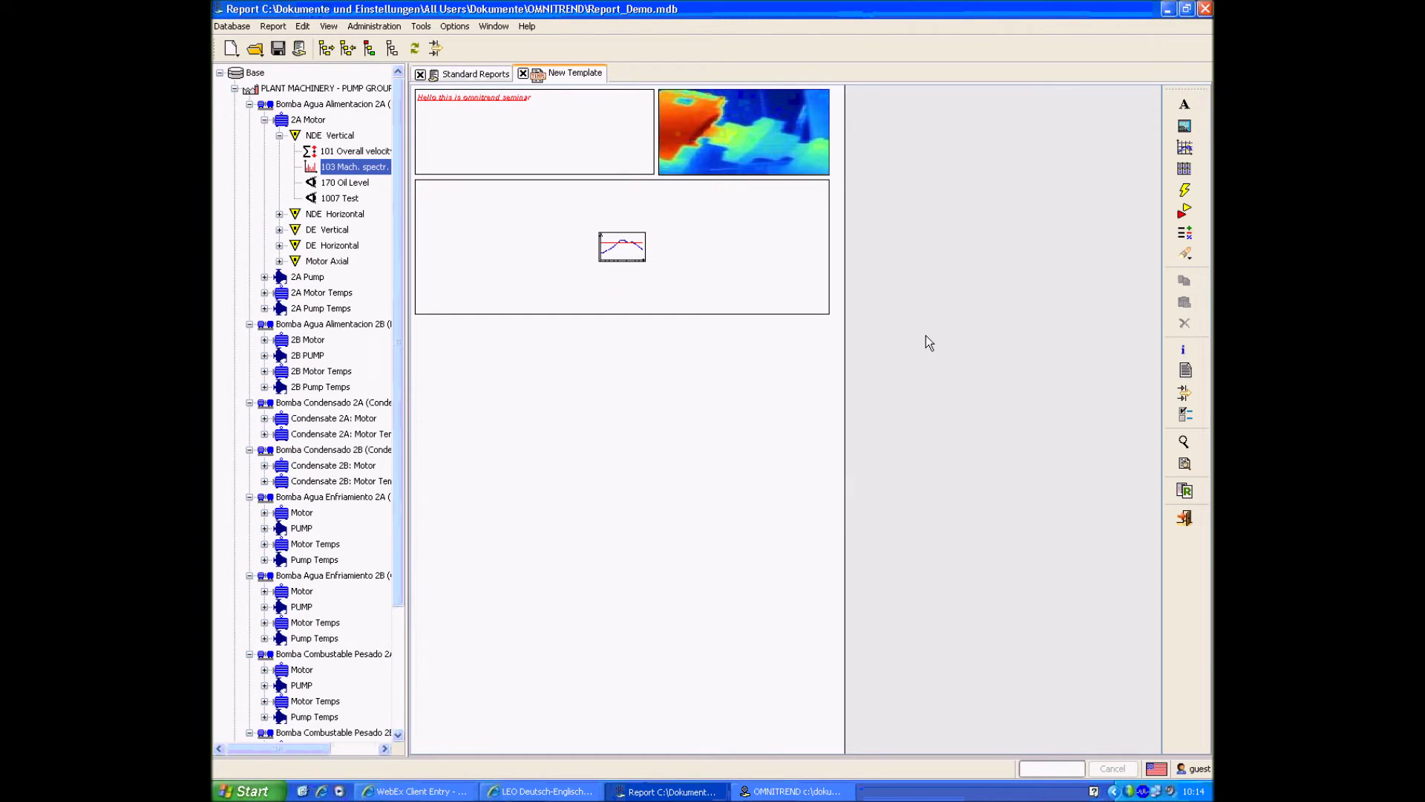
click(734, 208)
Add a table element directly below the diagram, as wide as the diagram and about the same height
click(1181, 172)
click(1183, 170)
drag(415, 319, 828, 468)
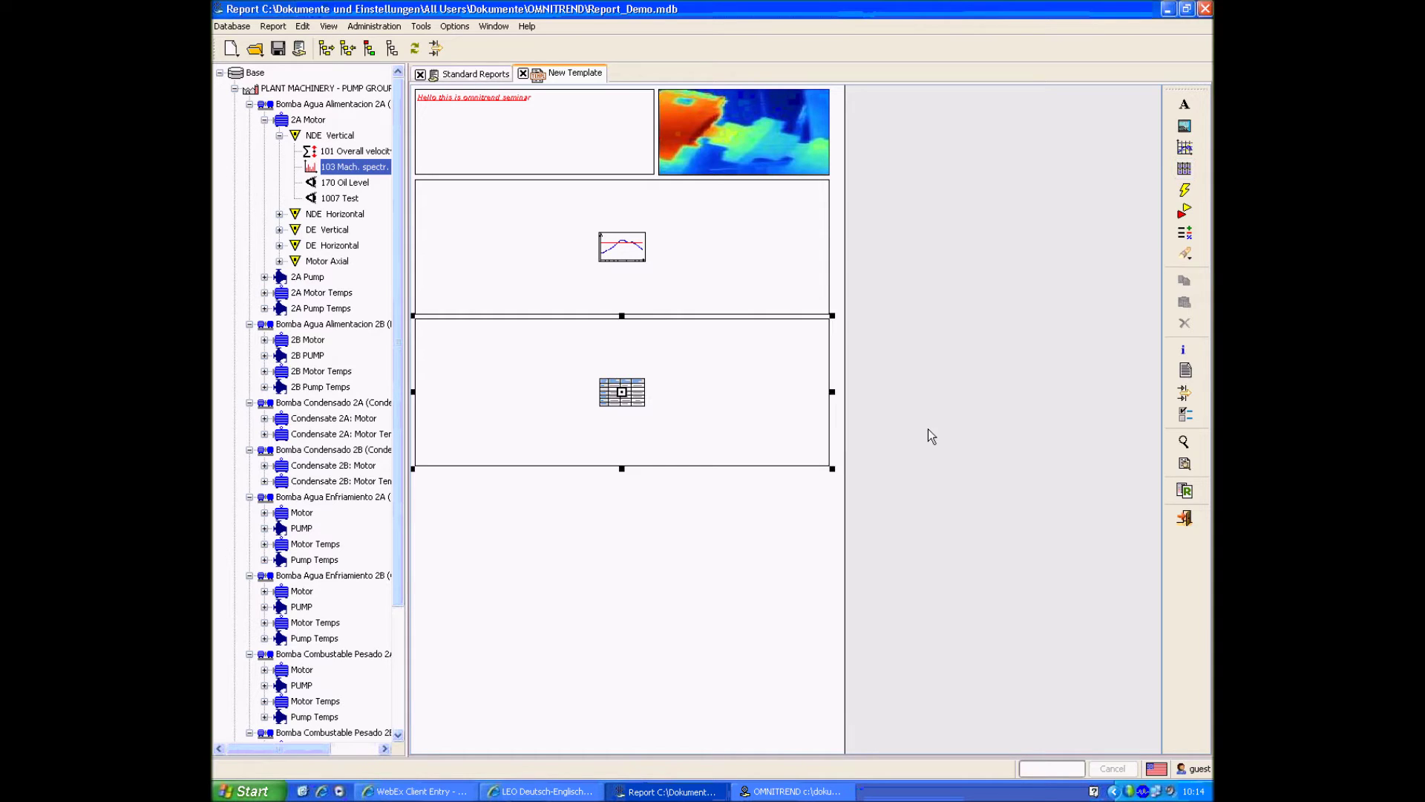
click(758, 397)
Generate a live report for the selected machine spectrum to check the new table area, and close the report
click(952, 461)
click(1183, 490)
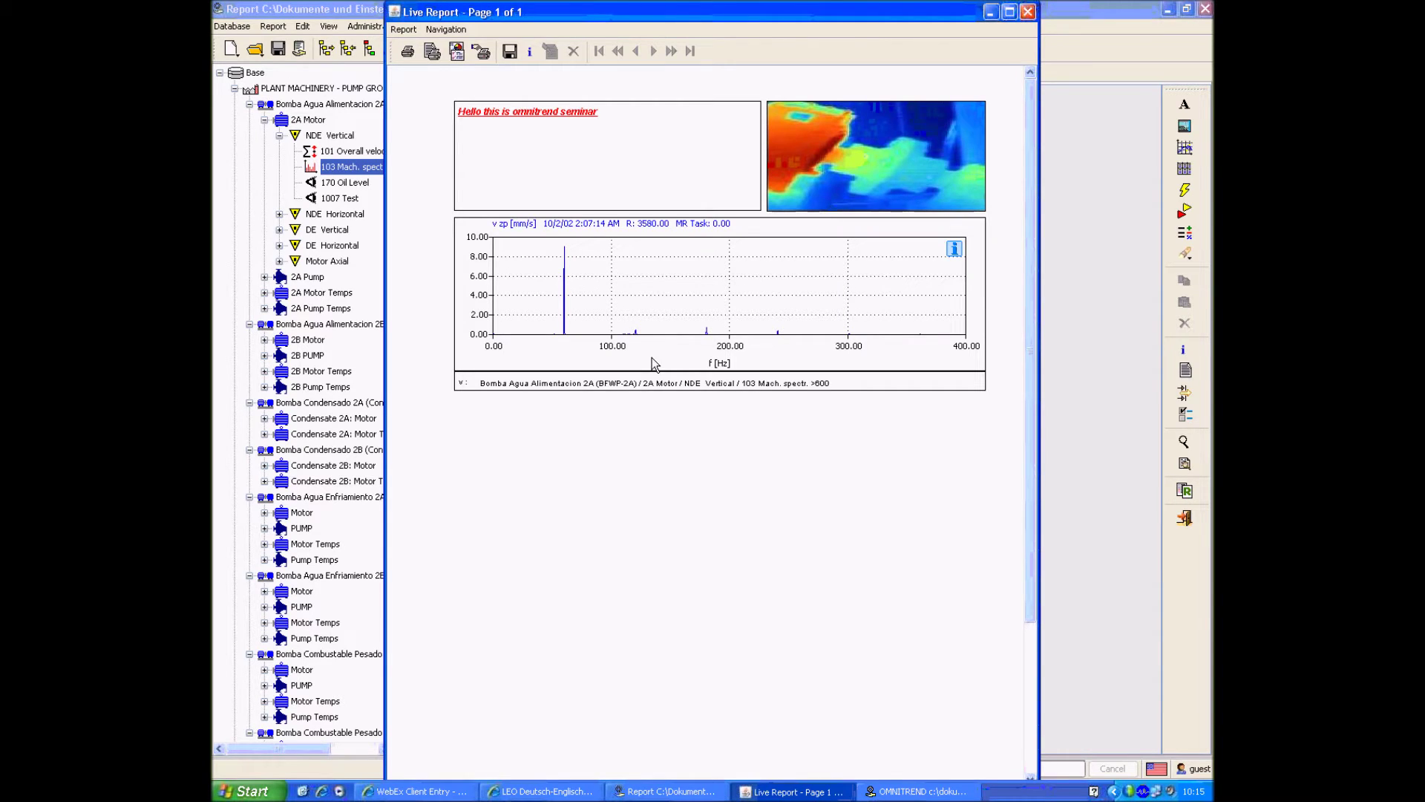
key(alt+F4)
Enable both the Period time range, set to Total time period, and the Current time range in the table's filter
click(553, 398)
double_click(552, 398)
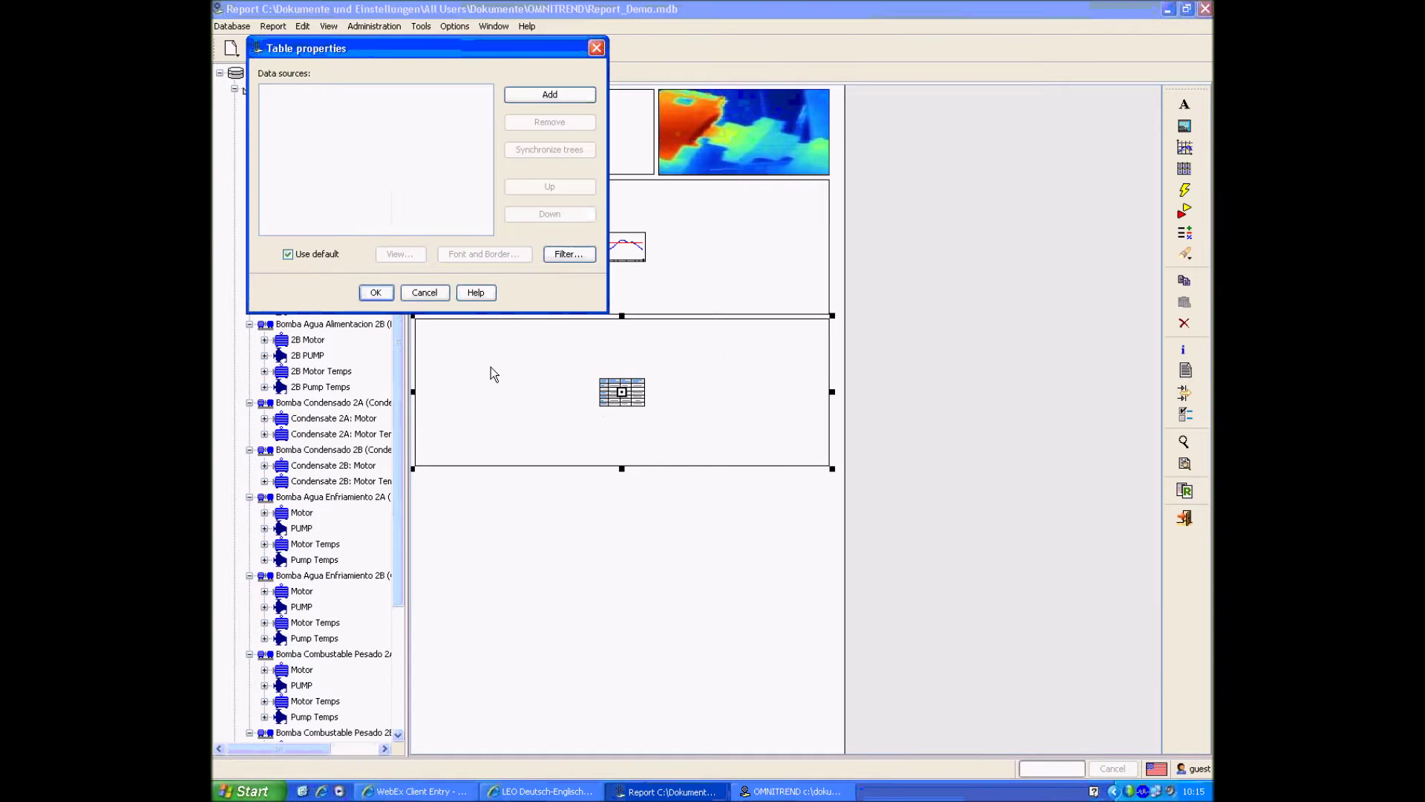
click(549, 256)
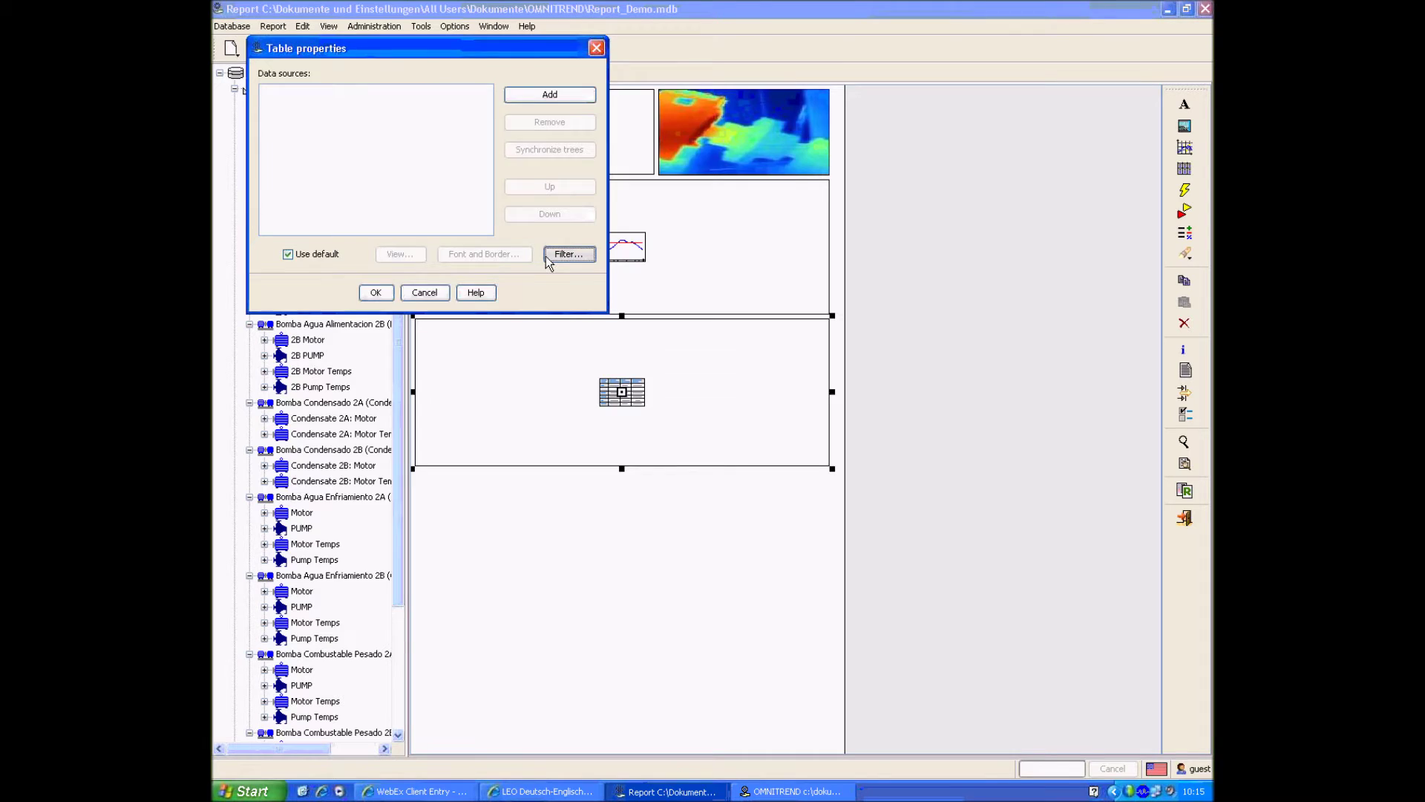
click(535, 616)
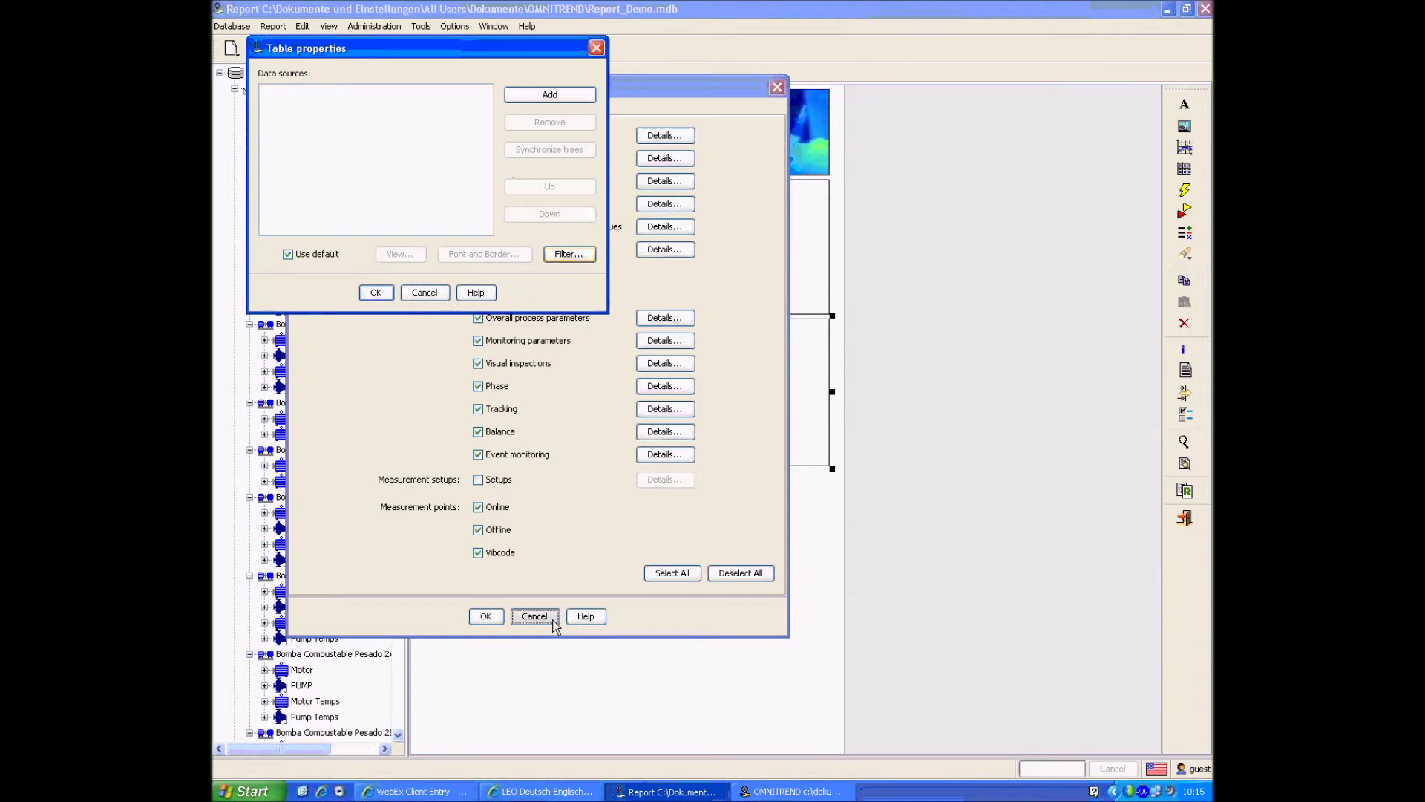
click(560, 254)
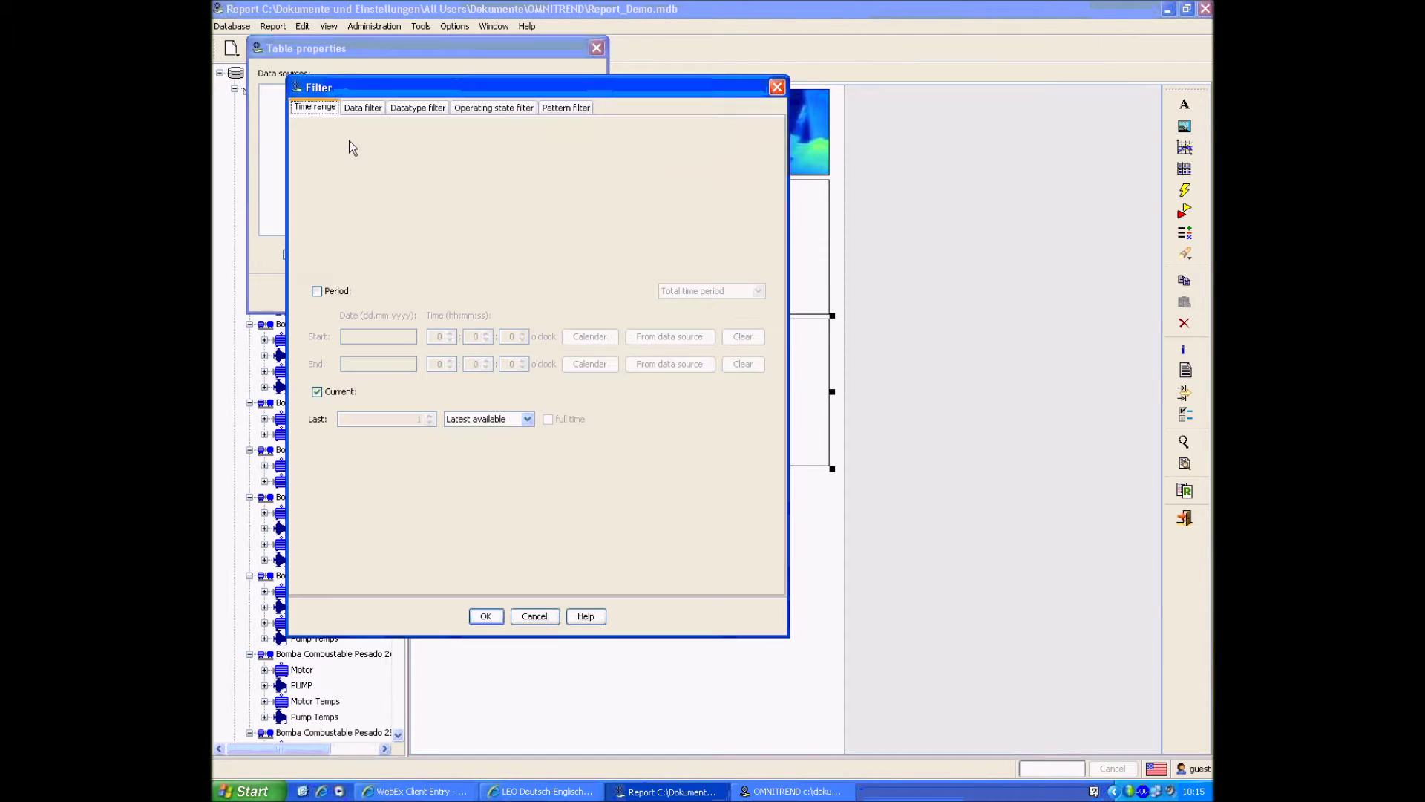
click(346, 290)
click(317, 391)
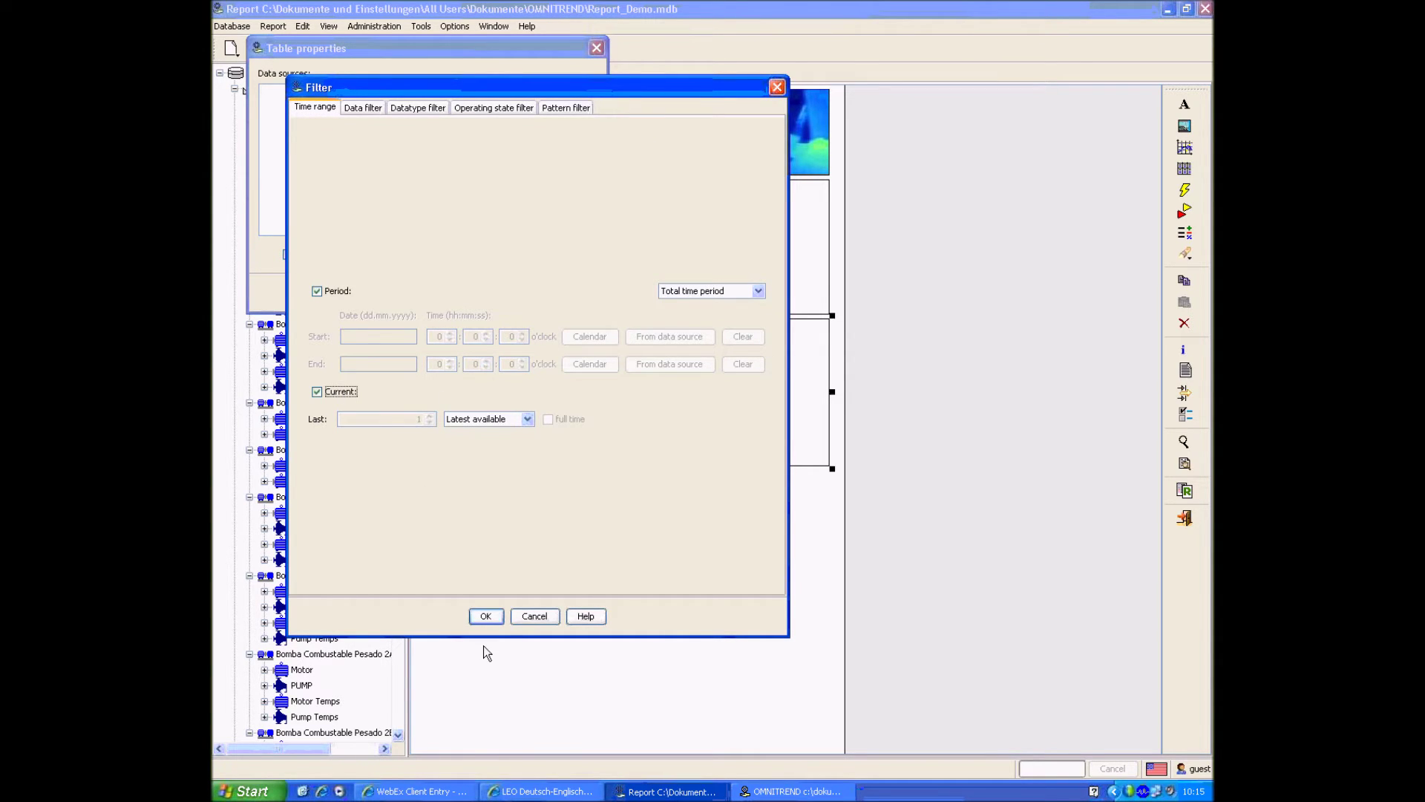
click(486, 616)
click(374, 292)
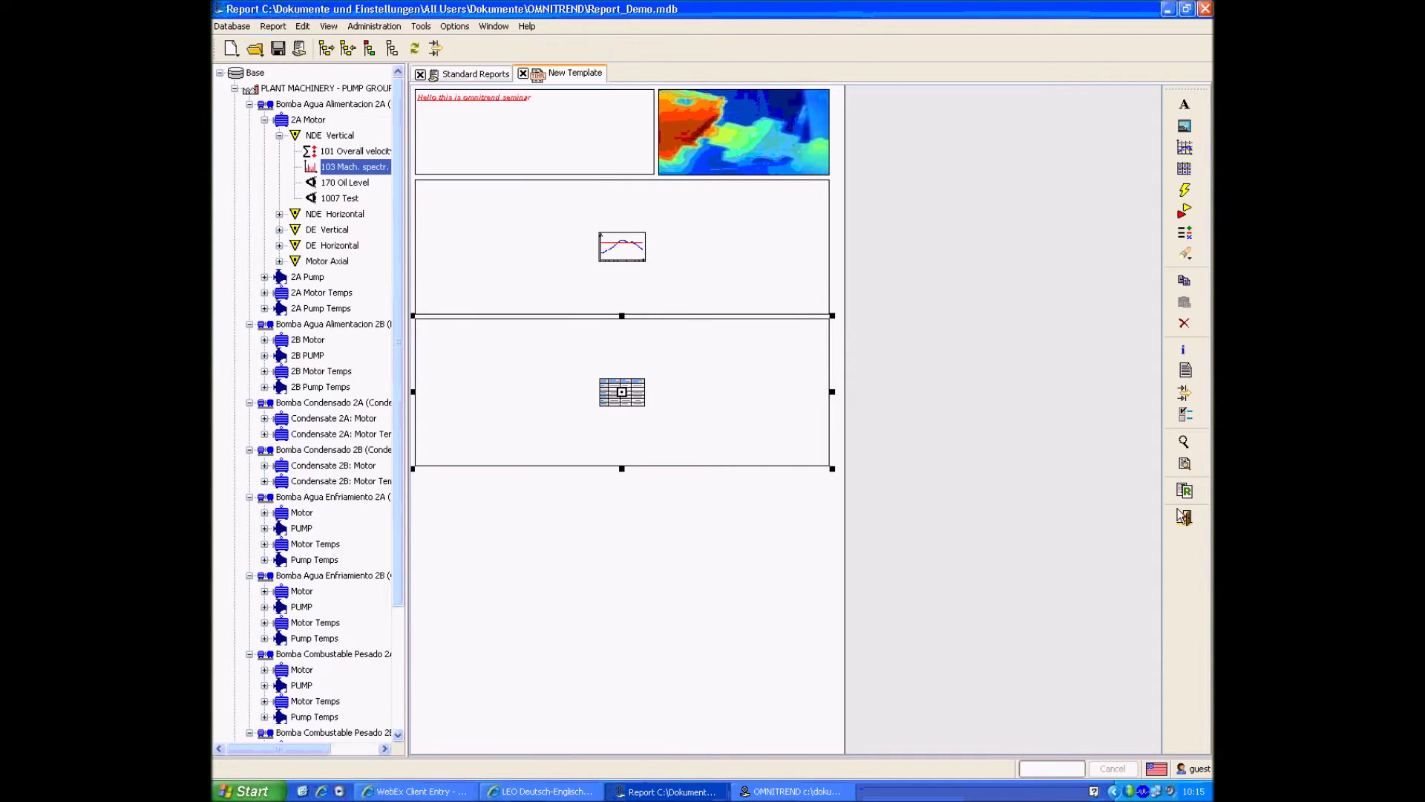
Generate and close live reports for the 103 Mach. spectr. and 101 Overall velocity tasks under NDE Vertical
click(1185, 490)
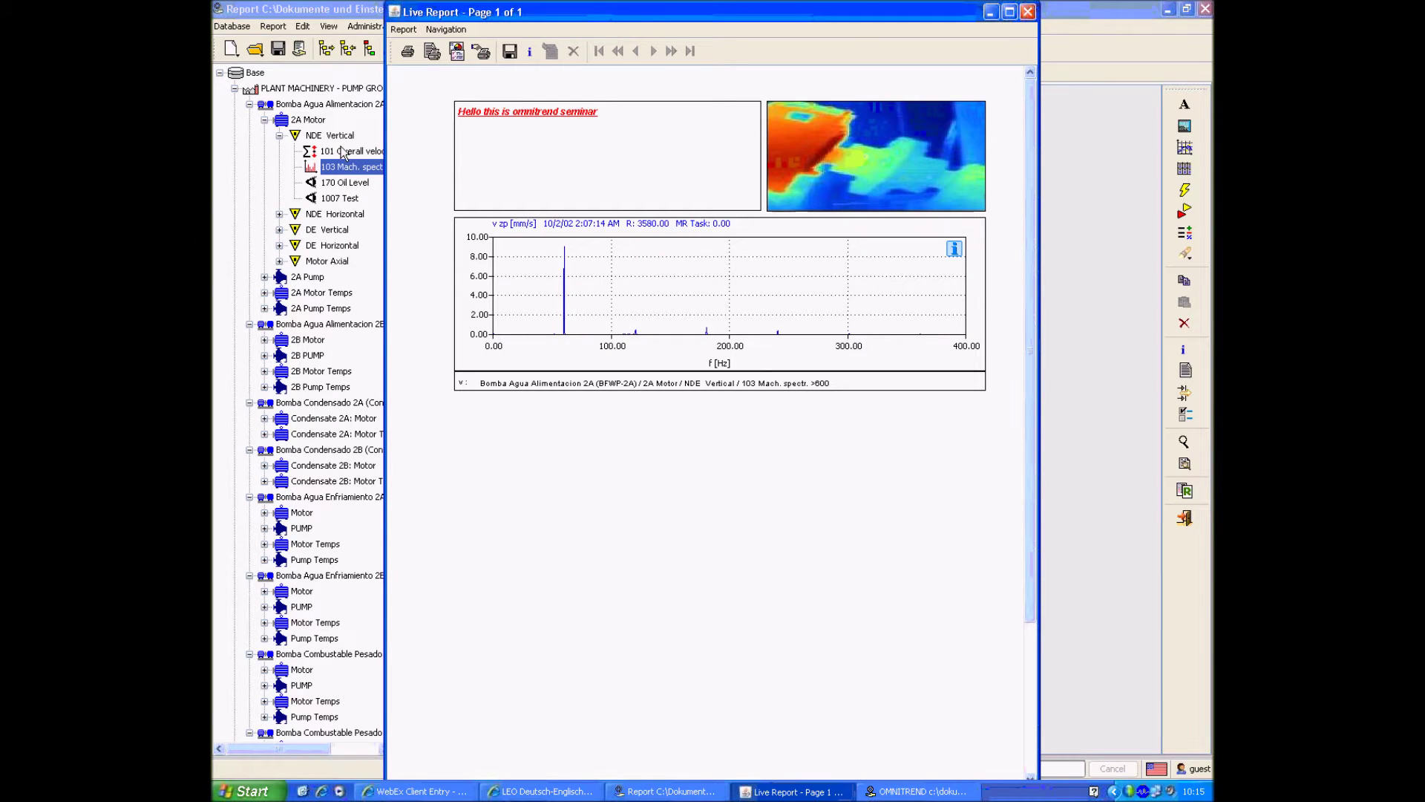
key(alt+F4)
click(1184, 492)
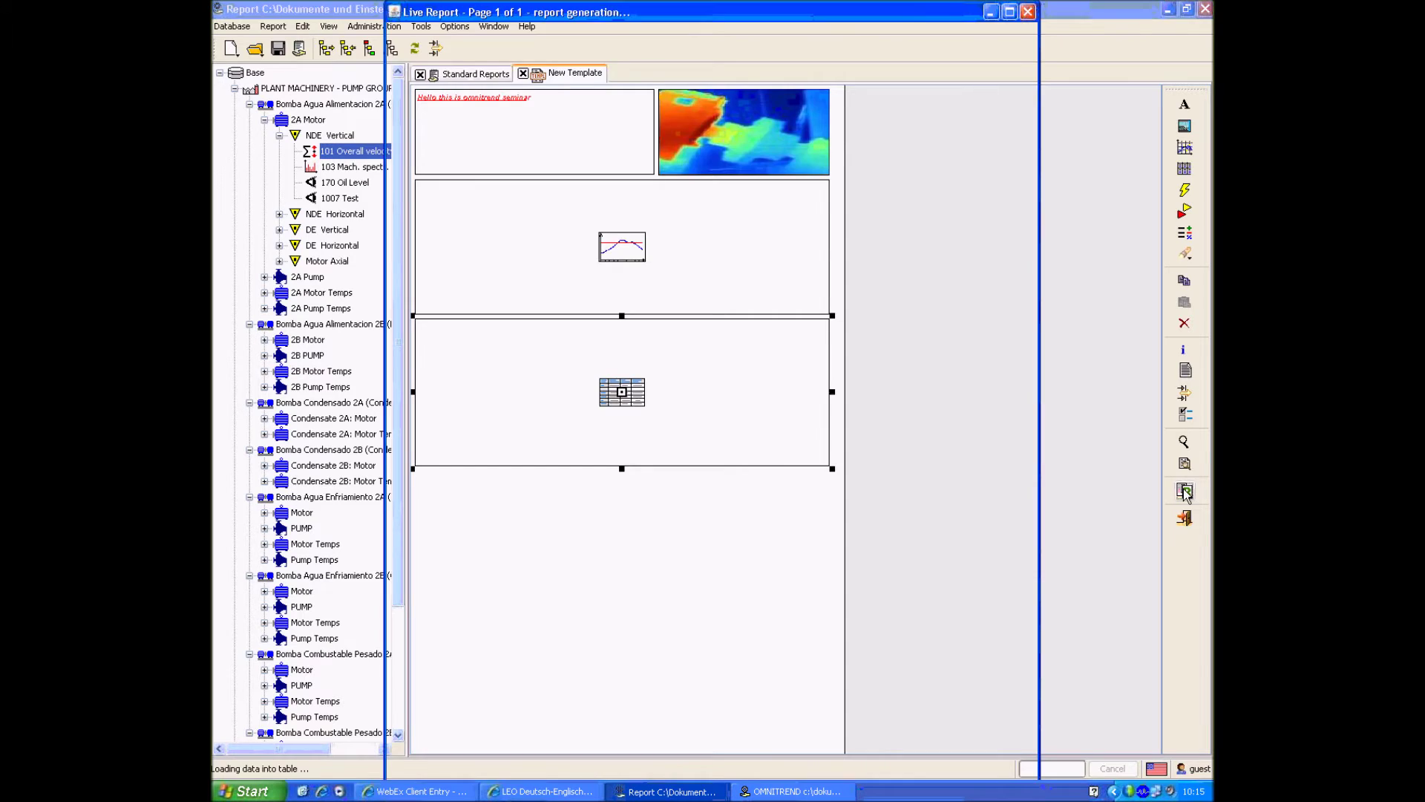
click(1027, 11)
Generate a live report for the whole NDE Horizontal measurement location of the 2A Motor
click(334, 214)
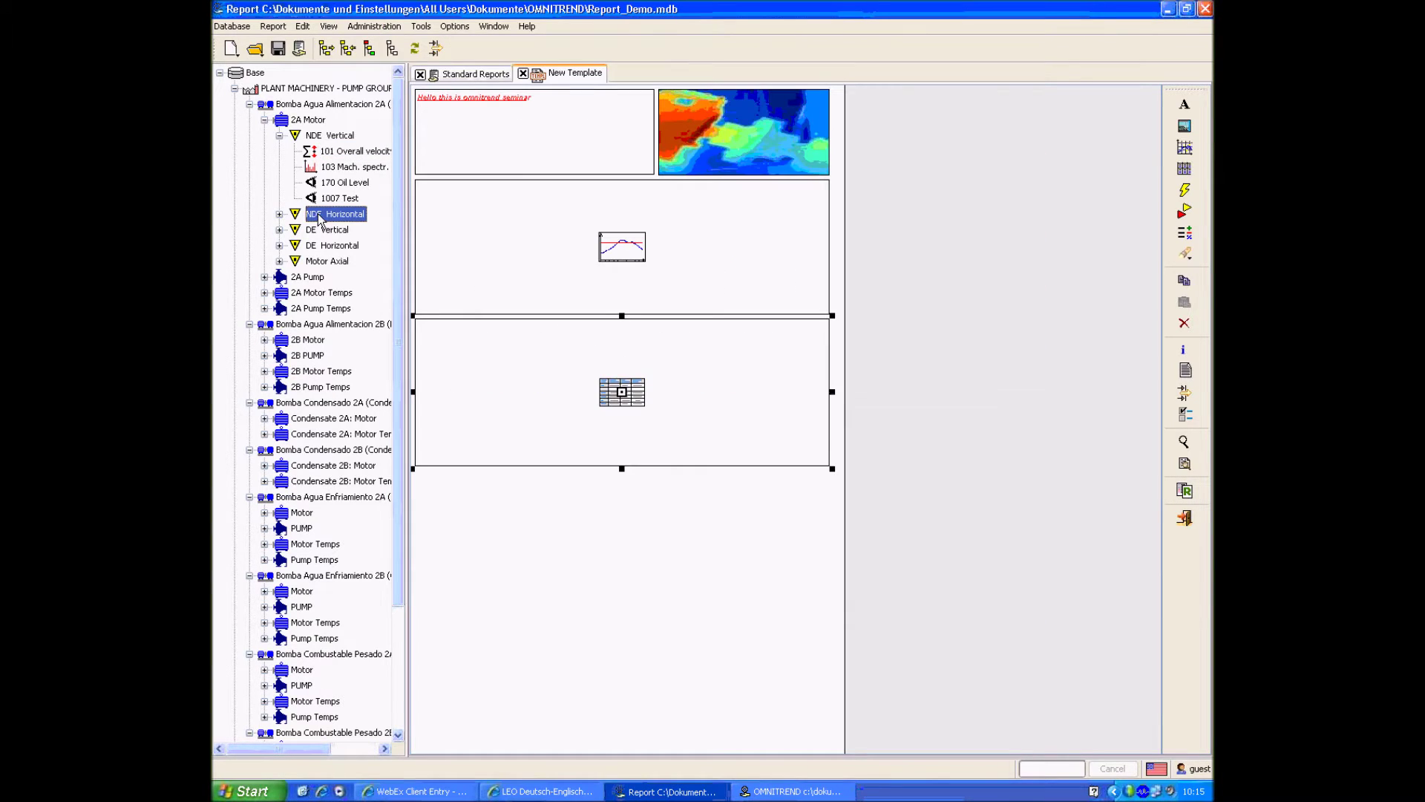
click(1185, 493)
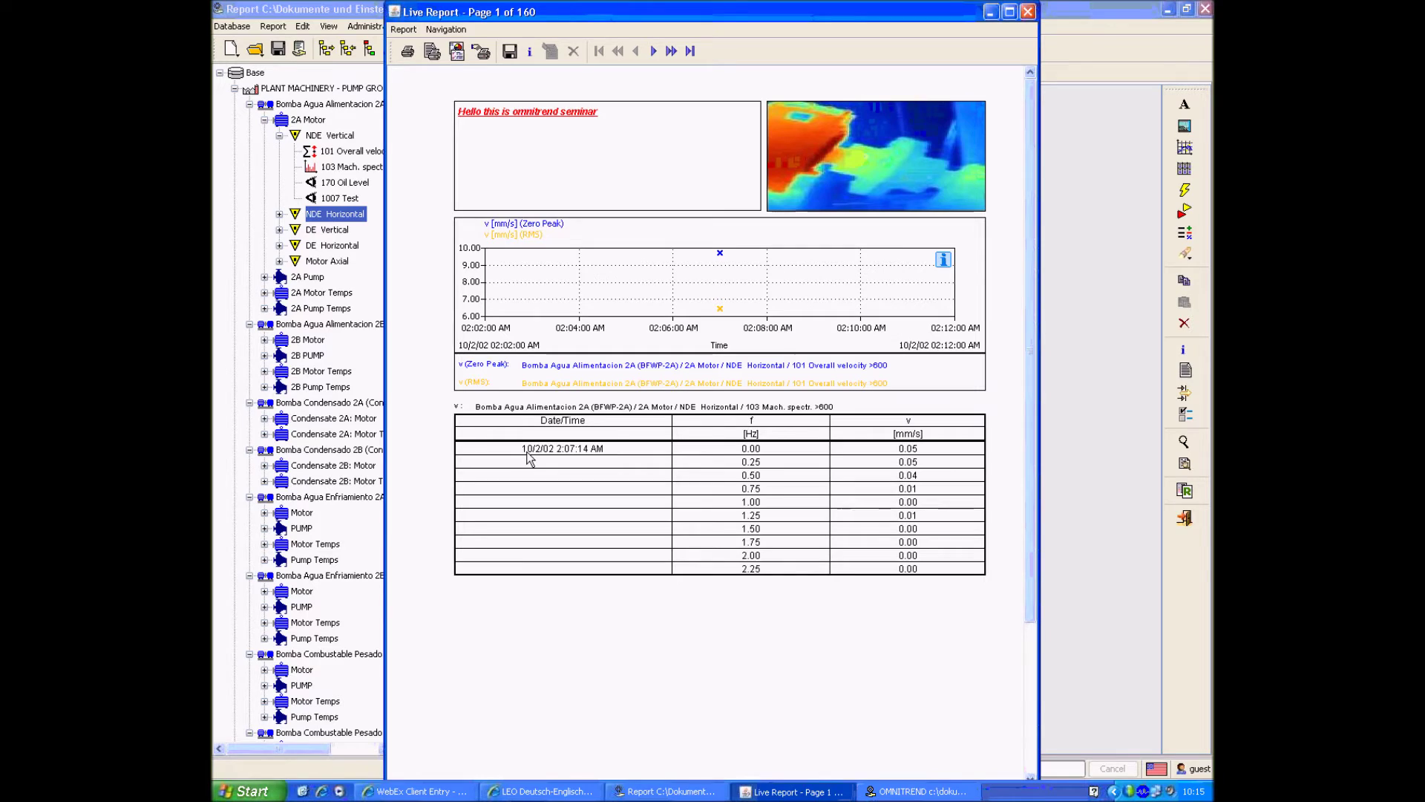
Expand NDE Horizontal, select its 101 Overall velocity >600 task, and widen the machine tree to show full names
click(281, 215)
click(347, 229)
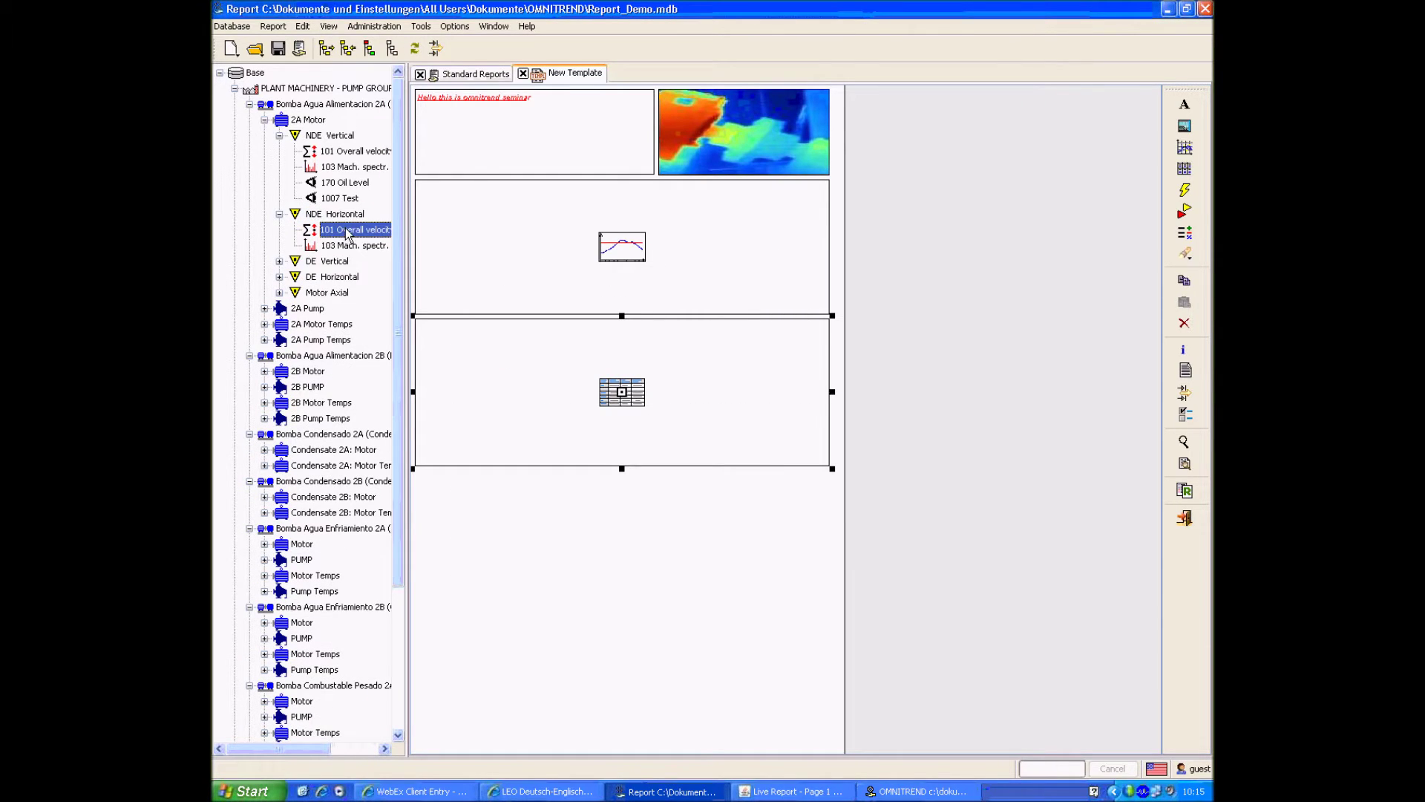
drag(406, 224, 513, 220)
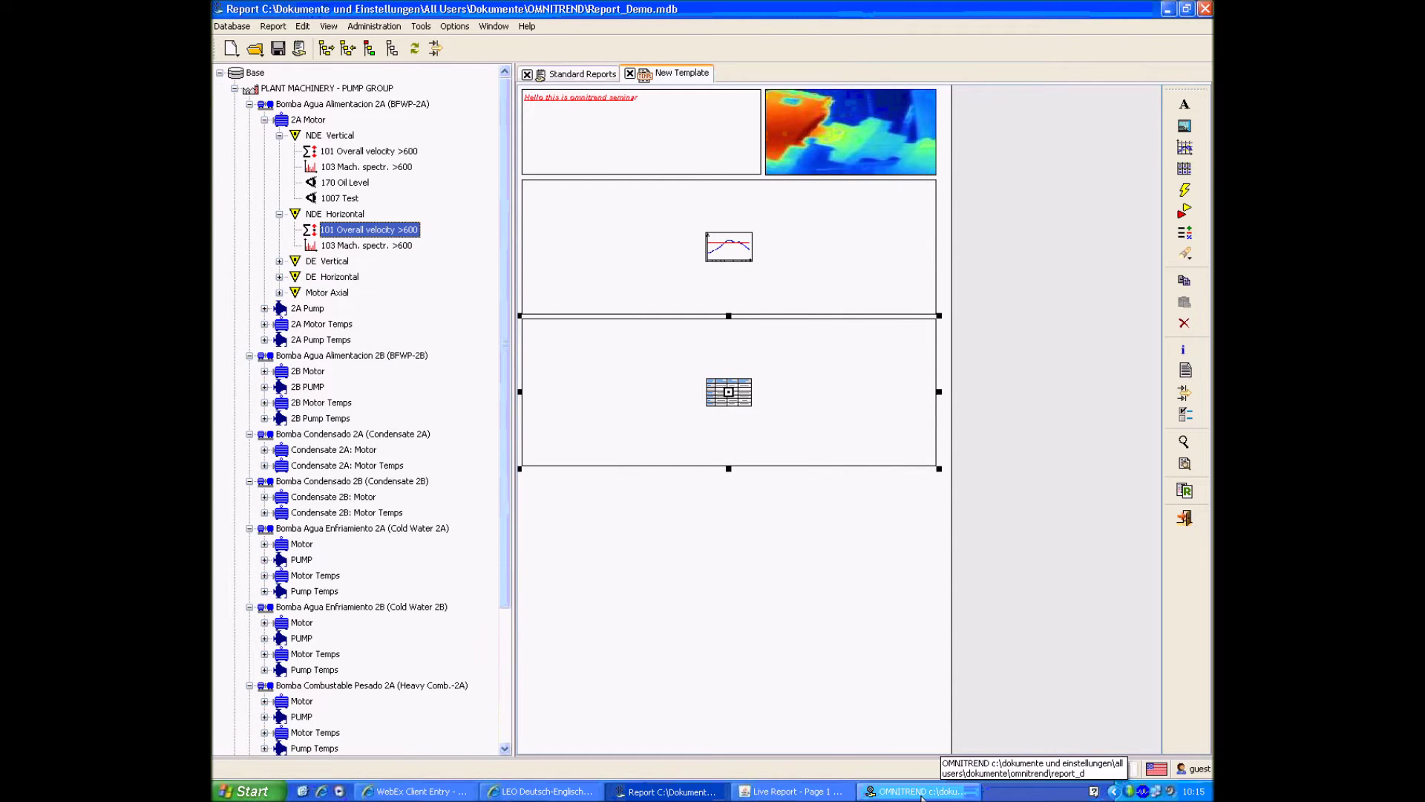
Return to the live report, page forward and back, examine the trend diagram and the spectrum table, and close the report
click(808, 792)
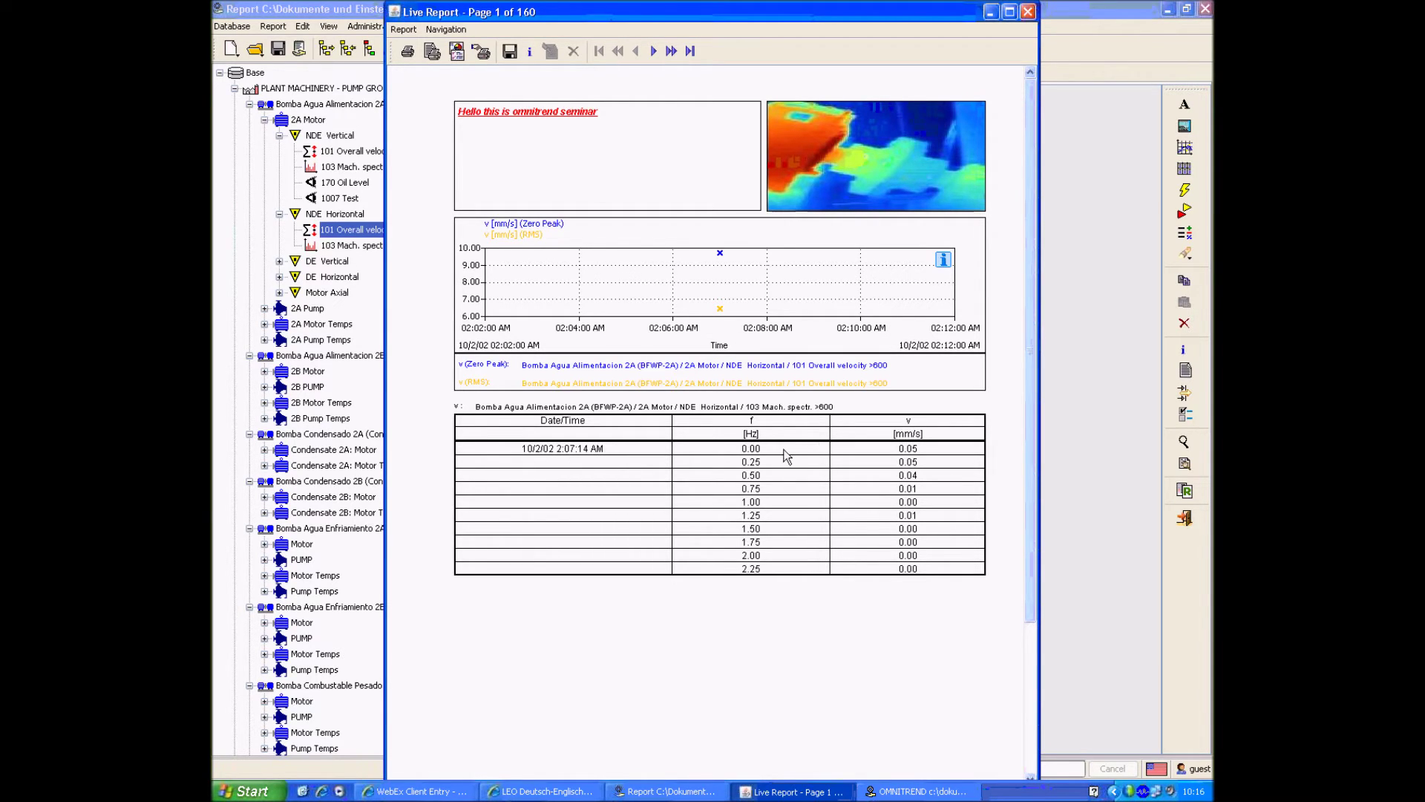
click(653, 51)
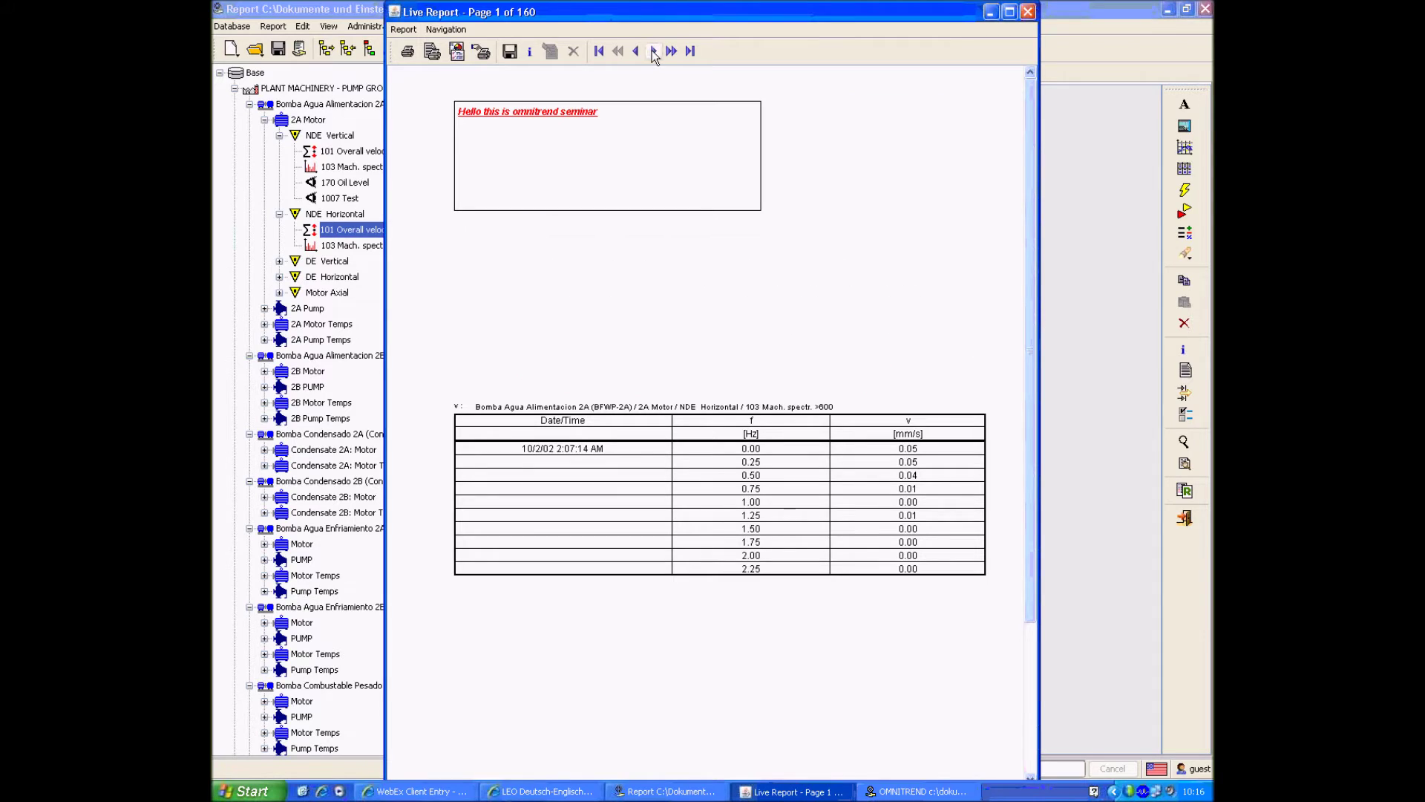
click(635, 51)
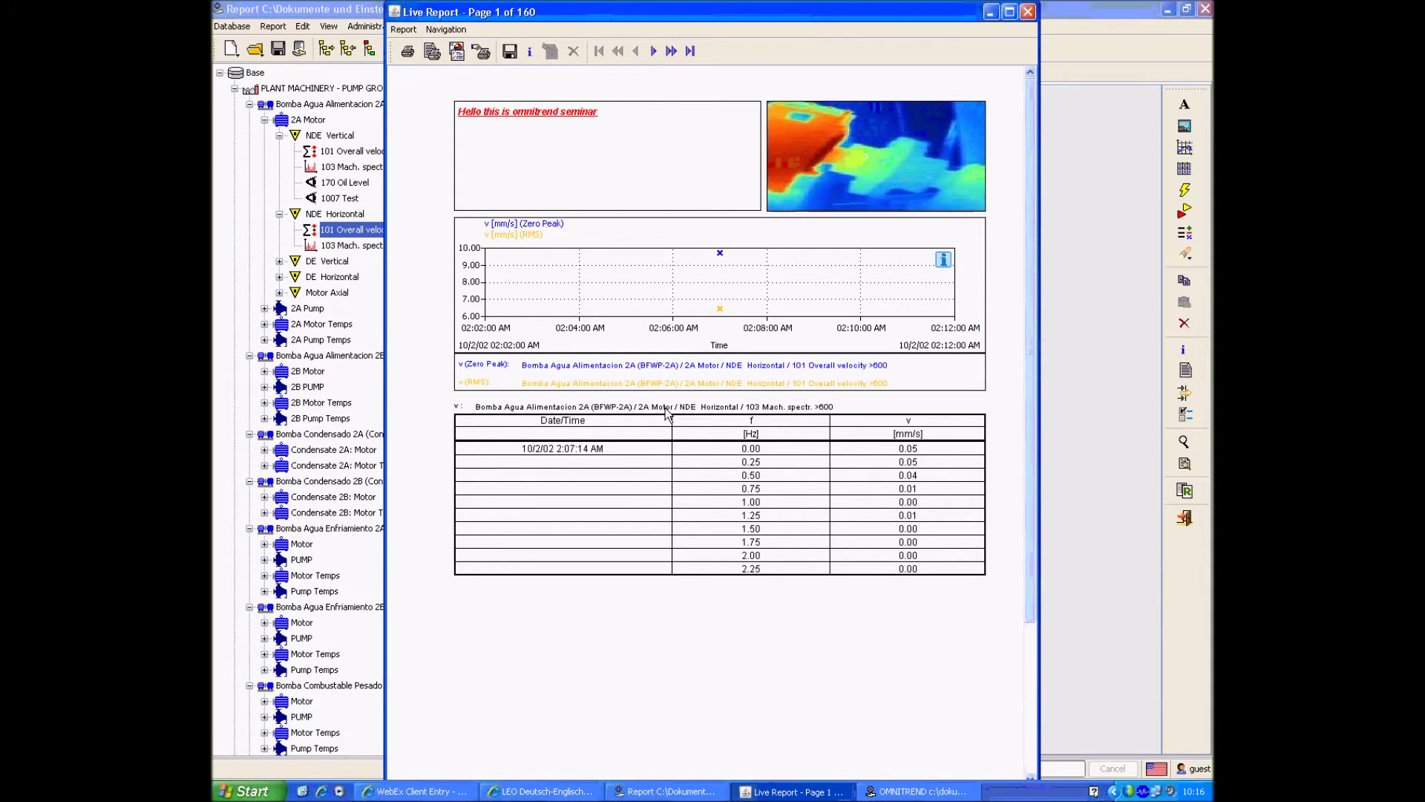
mouse_move(711, 263)
mouse_move(660, 290)
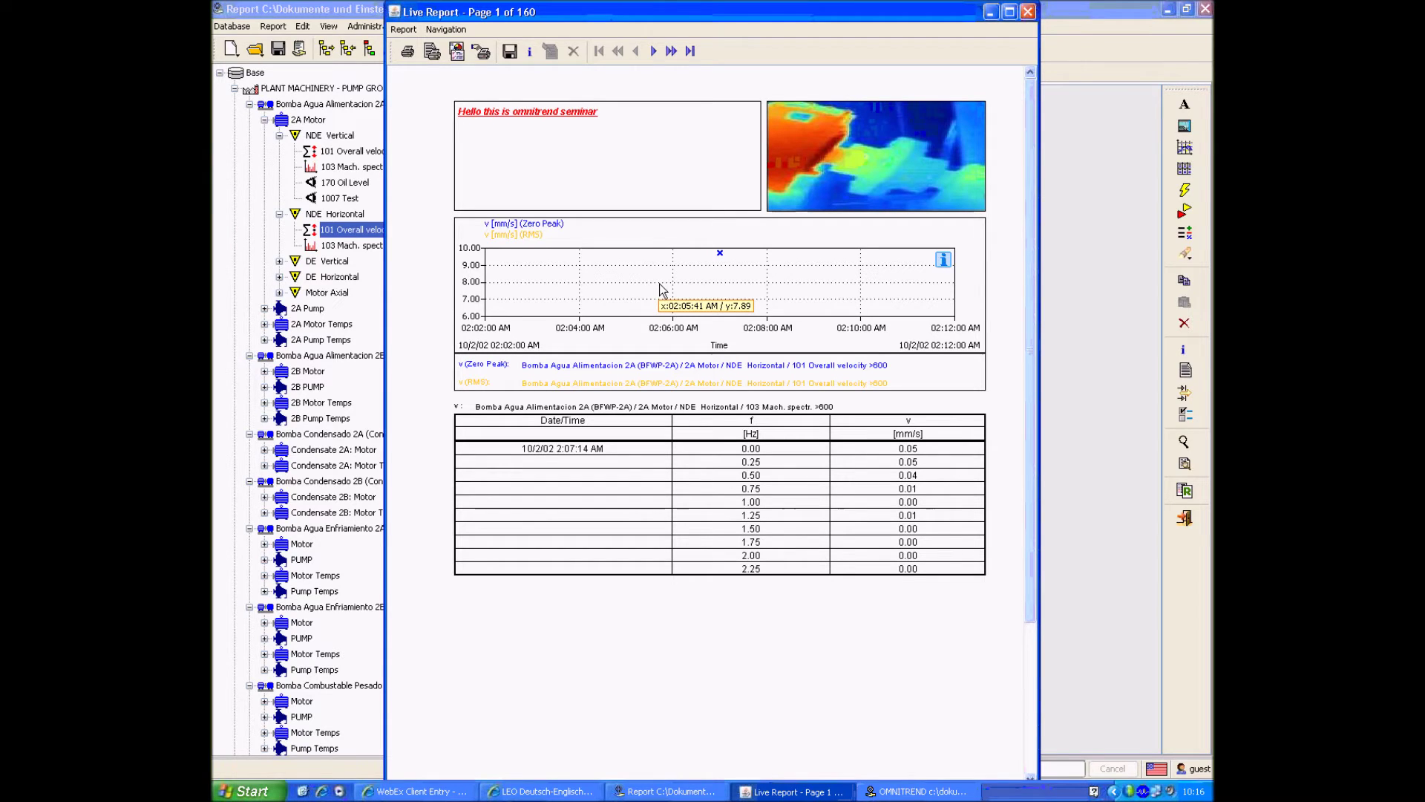
click(1028, 12)
Add a full-width event list element directly below the table and dismiss its properties without adding data sources
click(1068, 181)
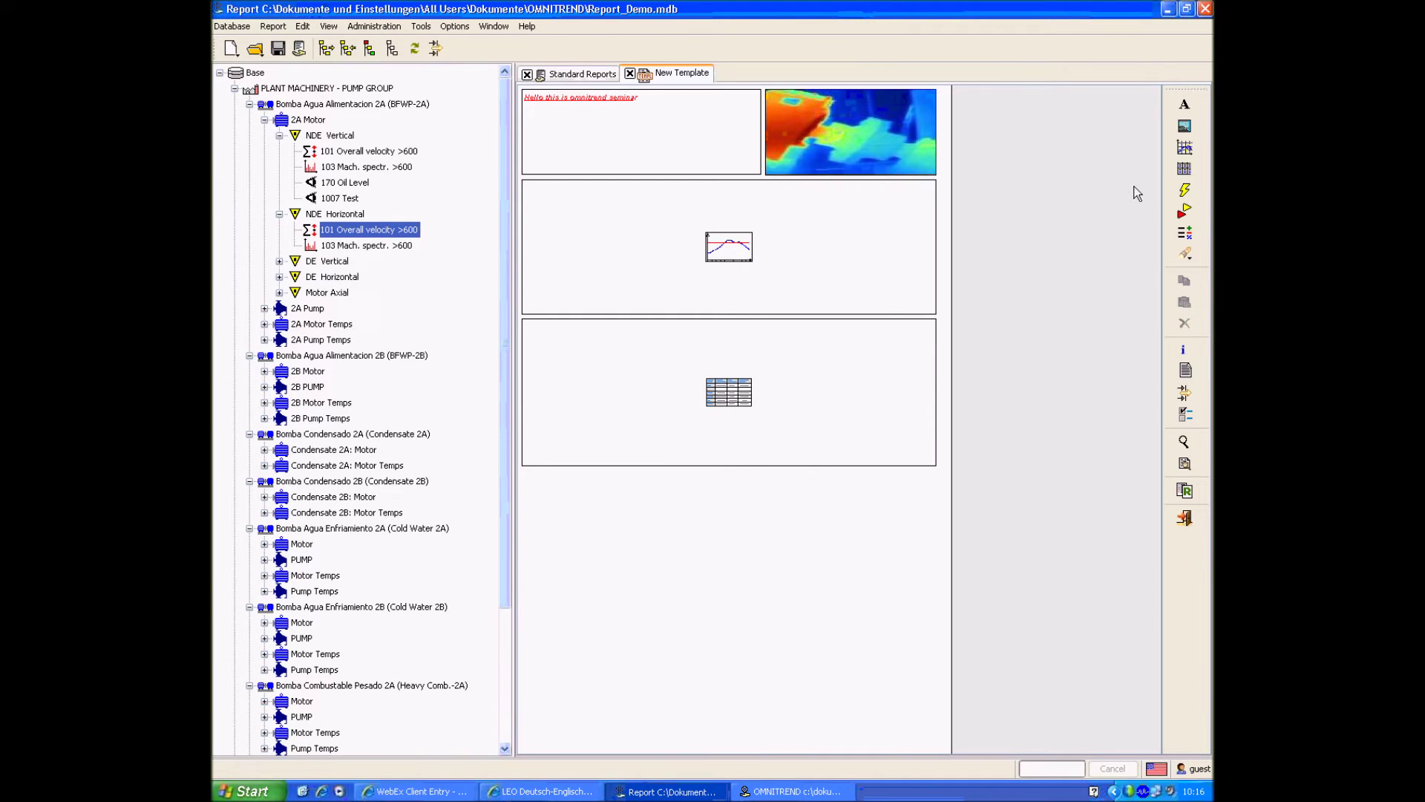
click(1184, 189)
mouse_move(523, 471)
mouse_down()
mouse_move(705, 548)
mouse_move(919, 564)
mouse_move(939, 601)
mouse_up()
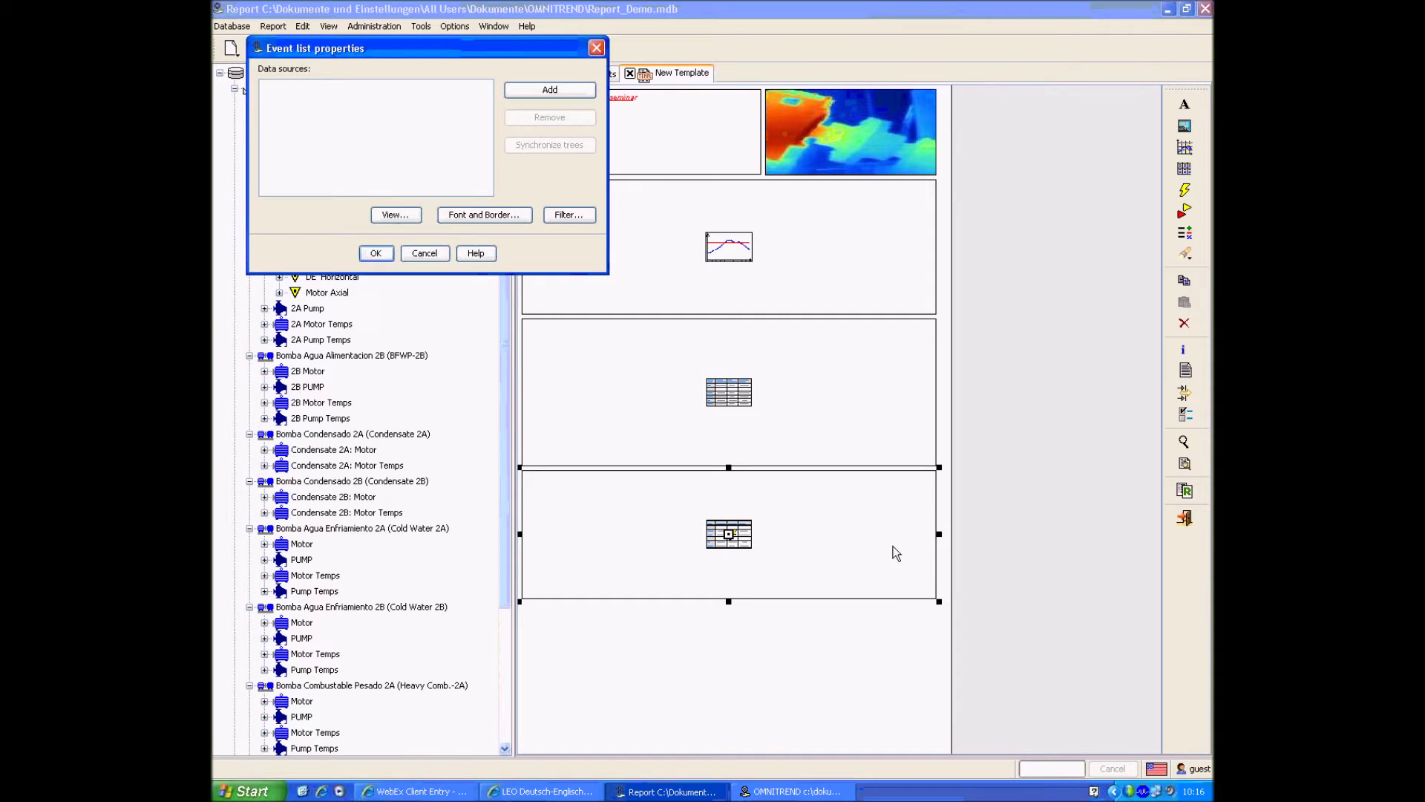
click(424, 252)
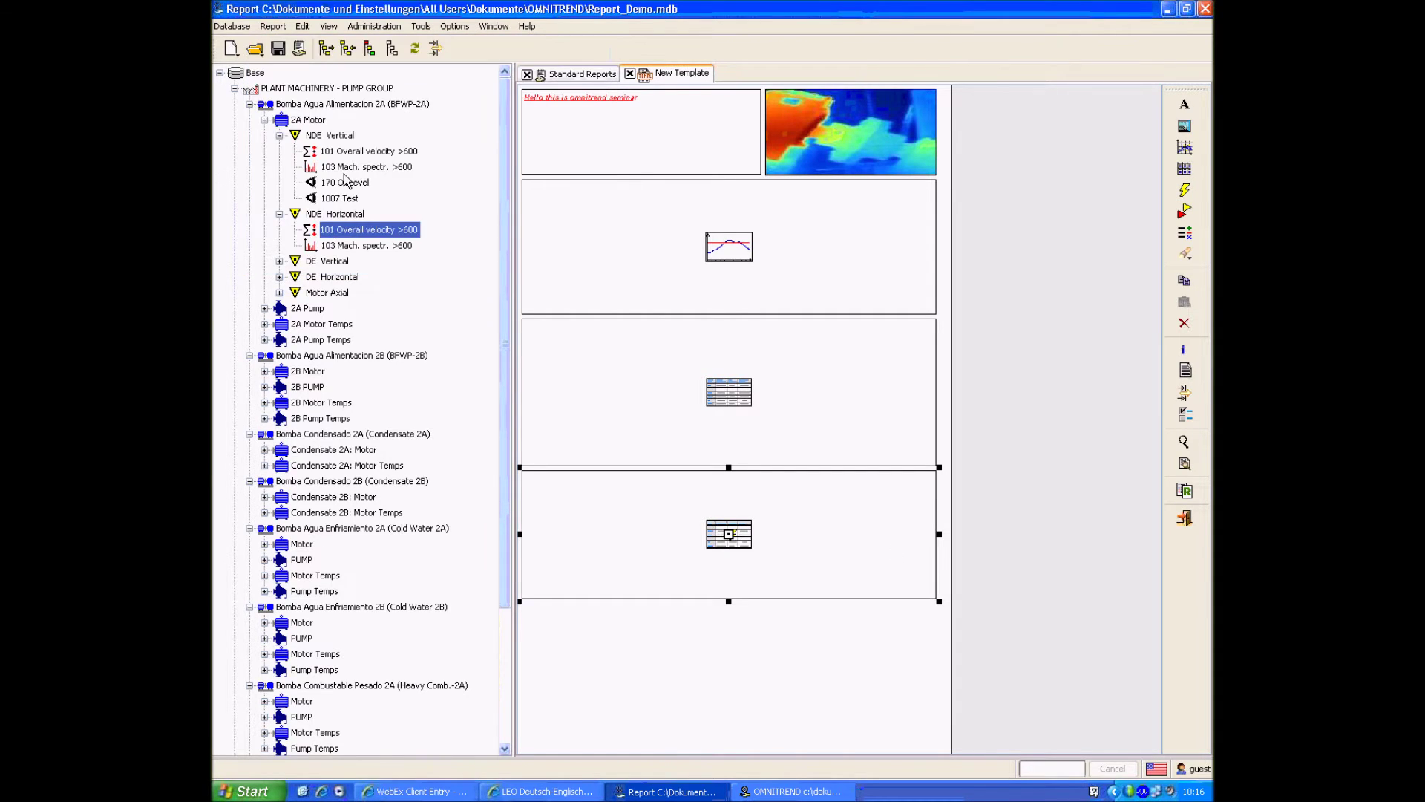
Select the NDE Vertical measurement location and try to generate a live report with the event list
click(338, 140)
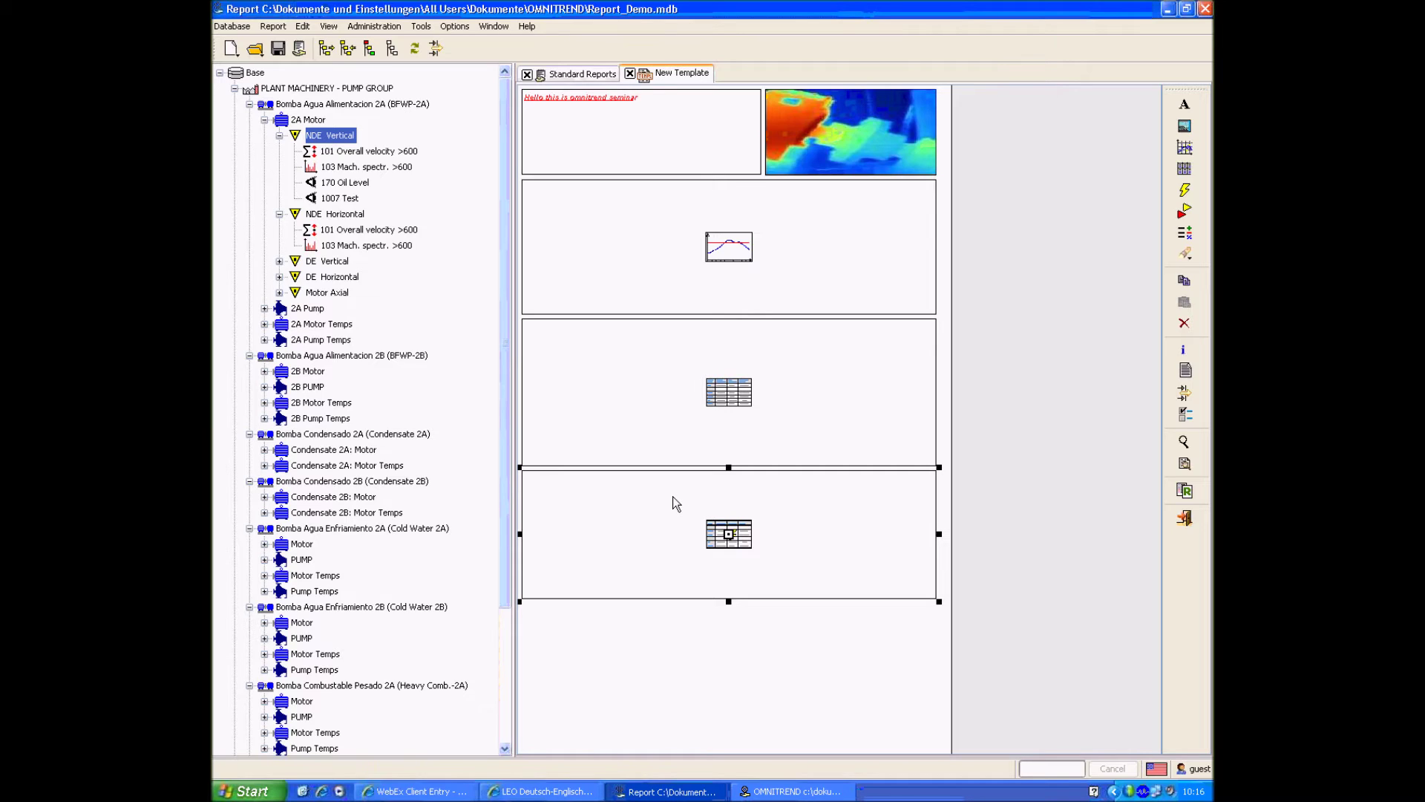
click(1185, 191)
click(1185, 491)
click(1128, 796)
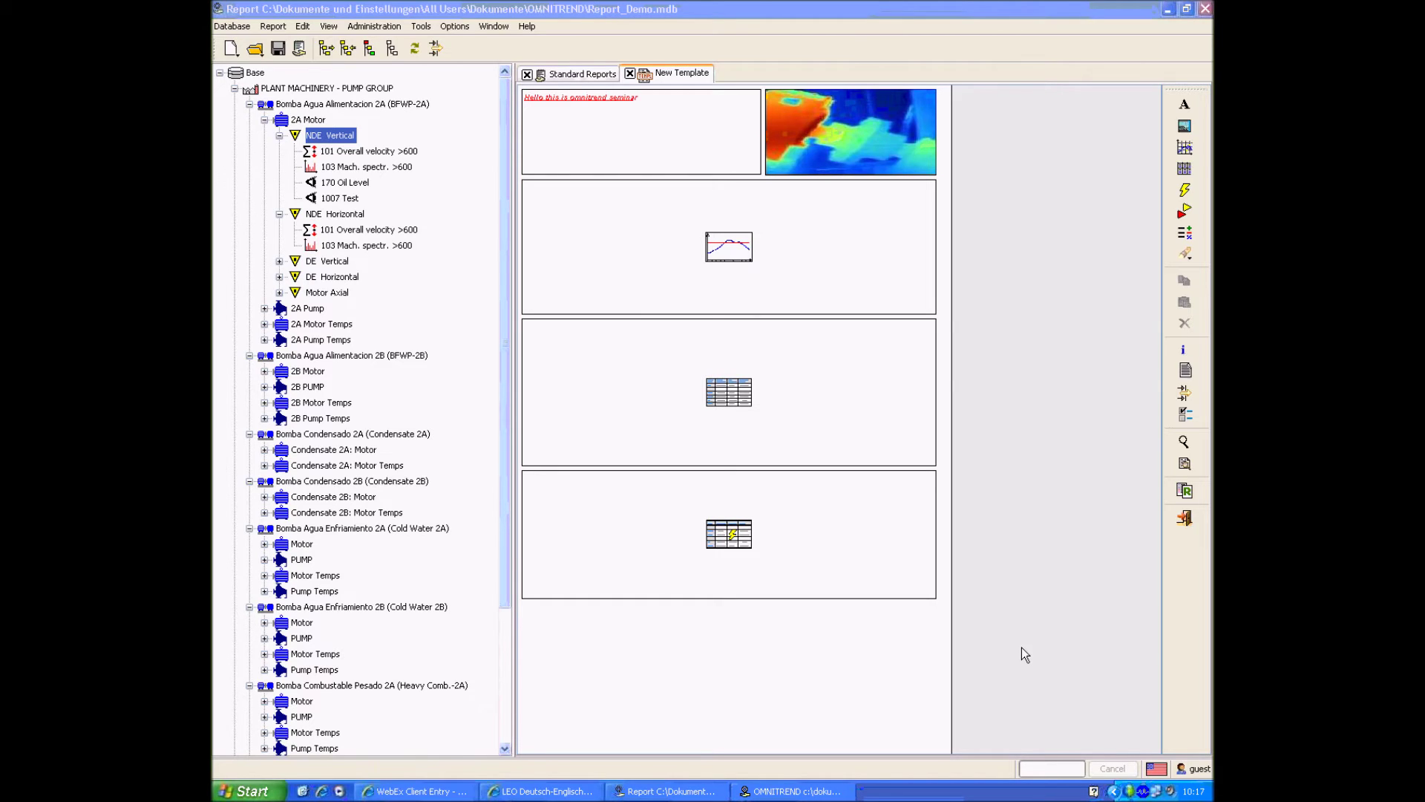
Delete the event list element from the template
click(848, 644)
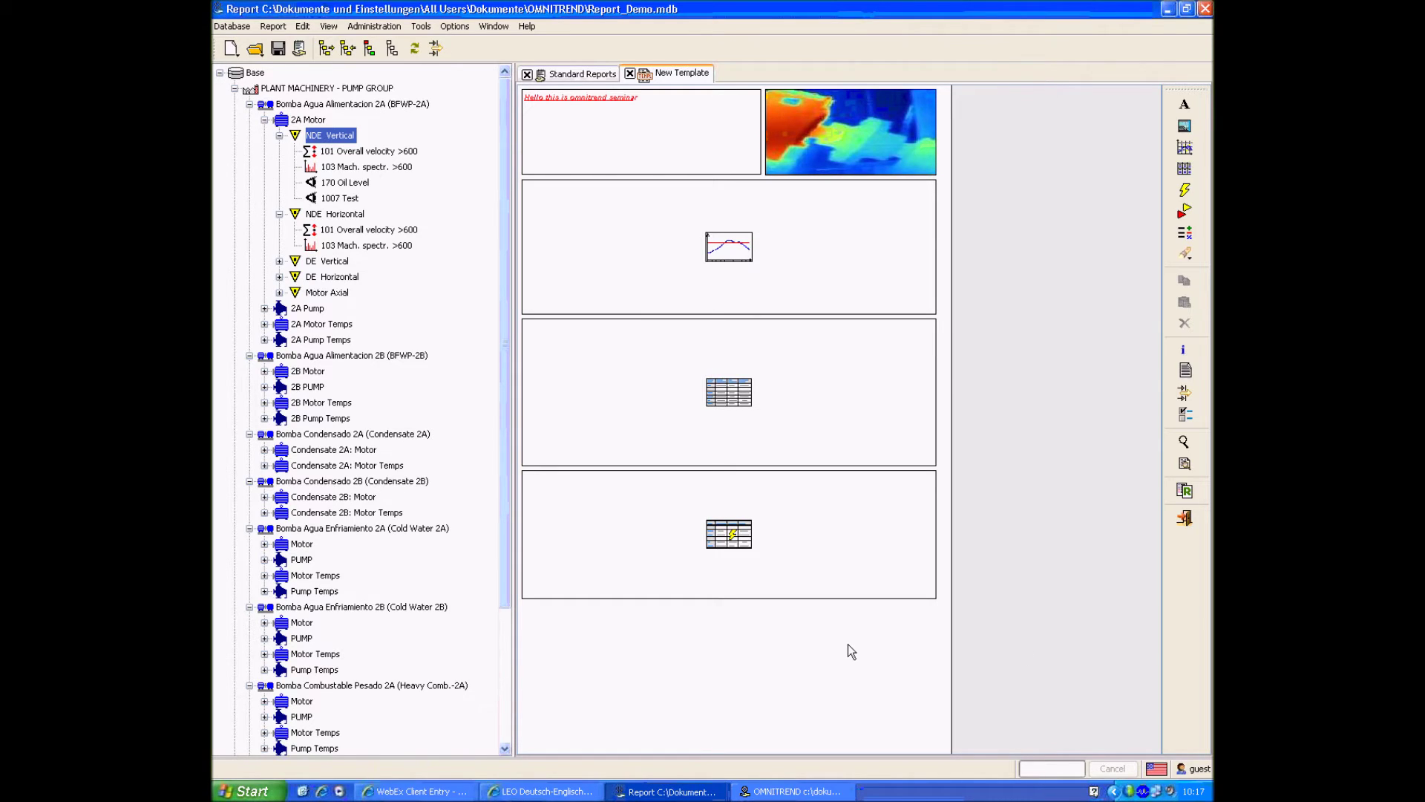
click(848, 567)
key(Delete)
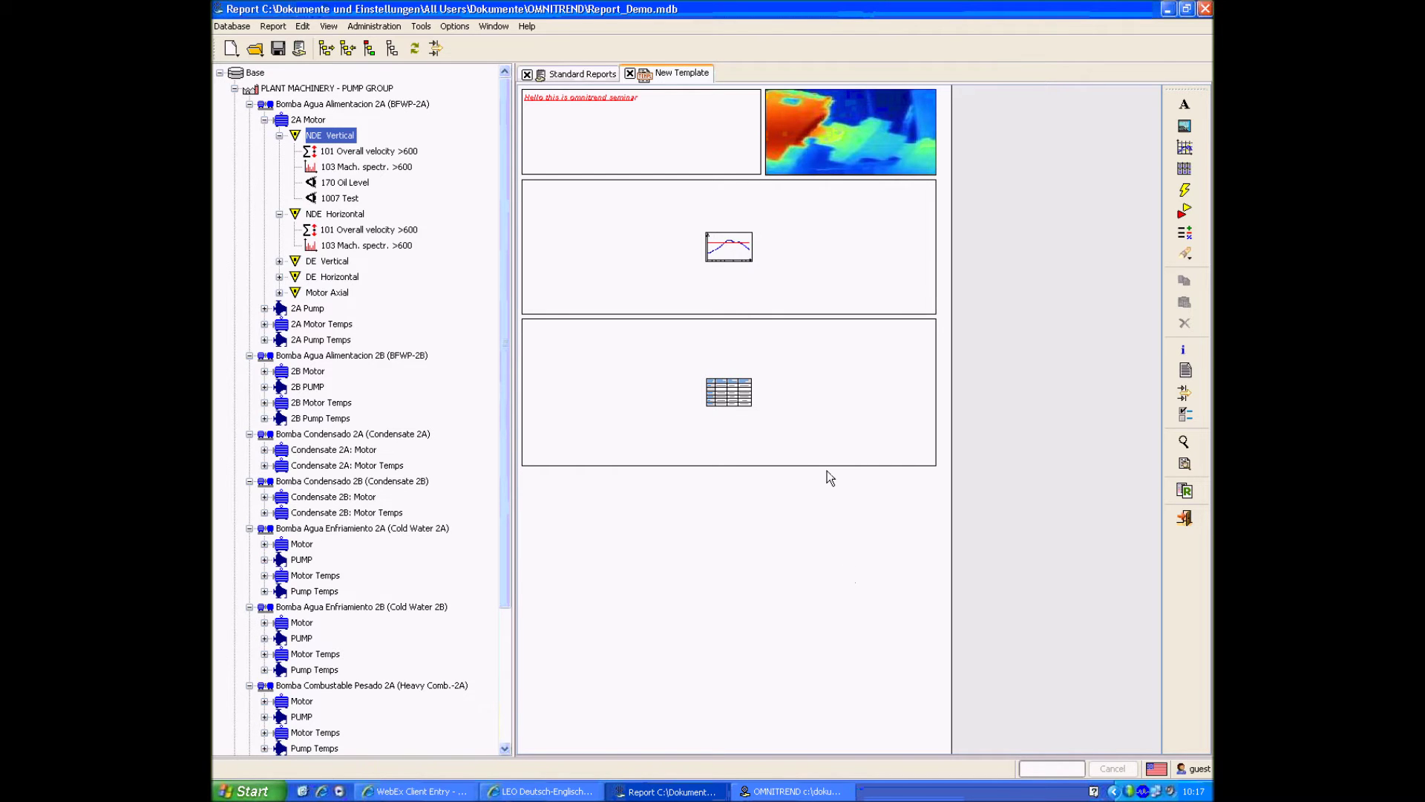
Open the table's properties and its filter settings, and close both without making changes
double_click(849, 412)
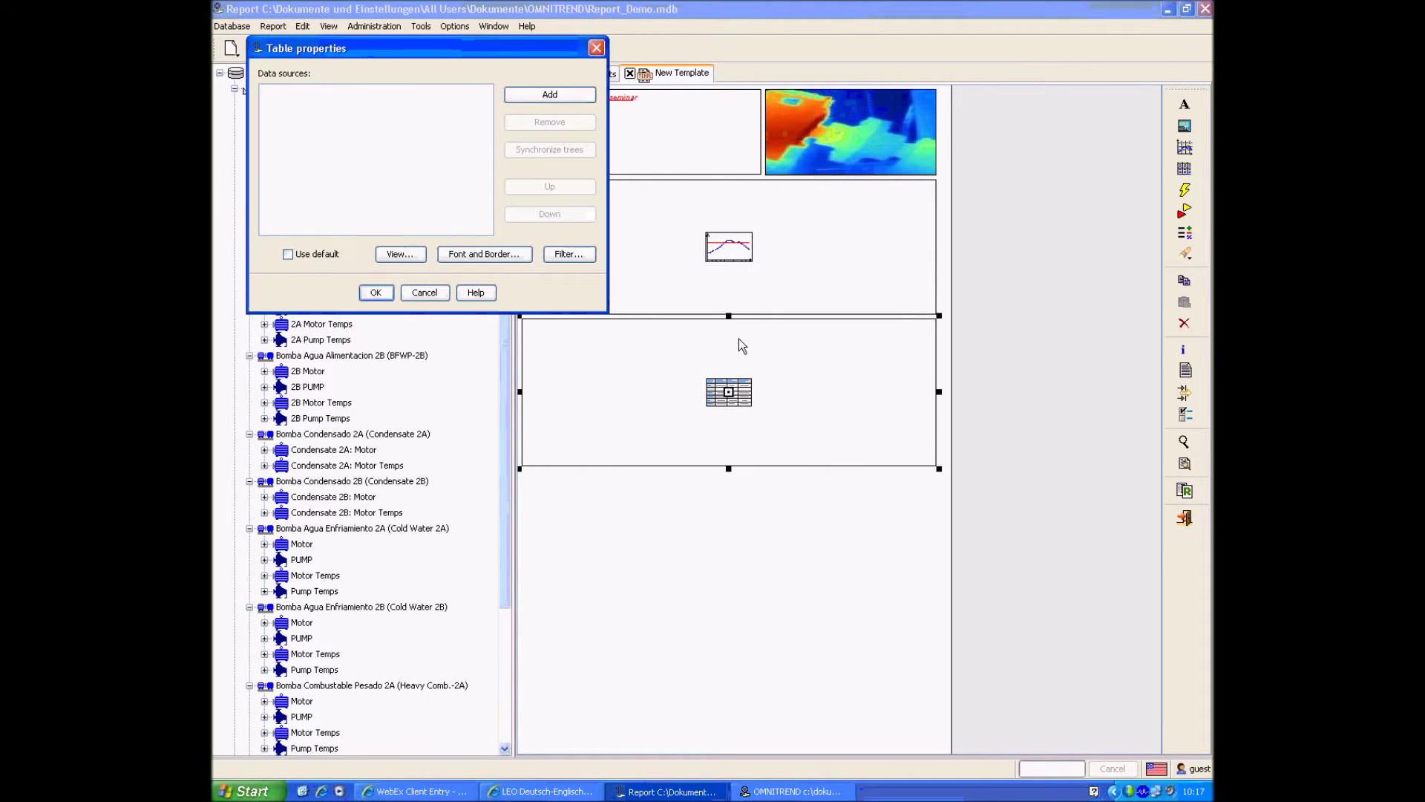
click(568, 253)
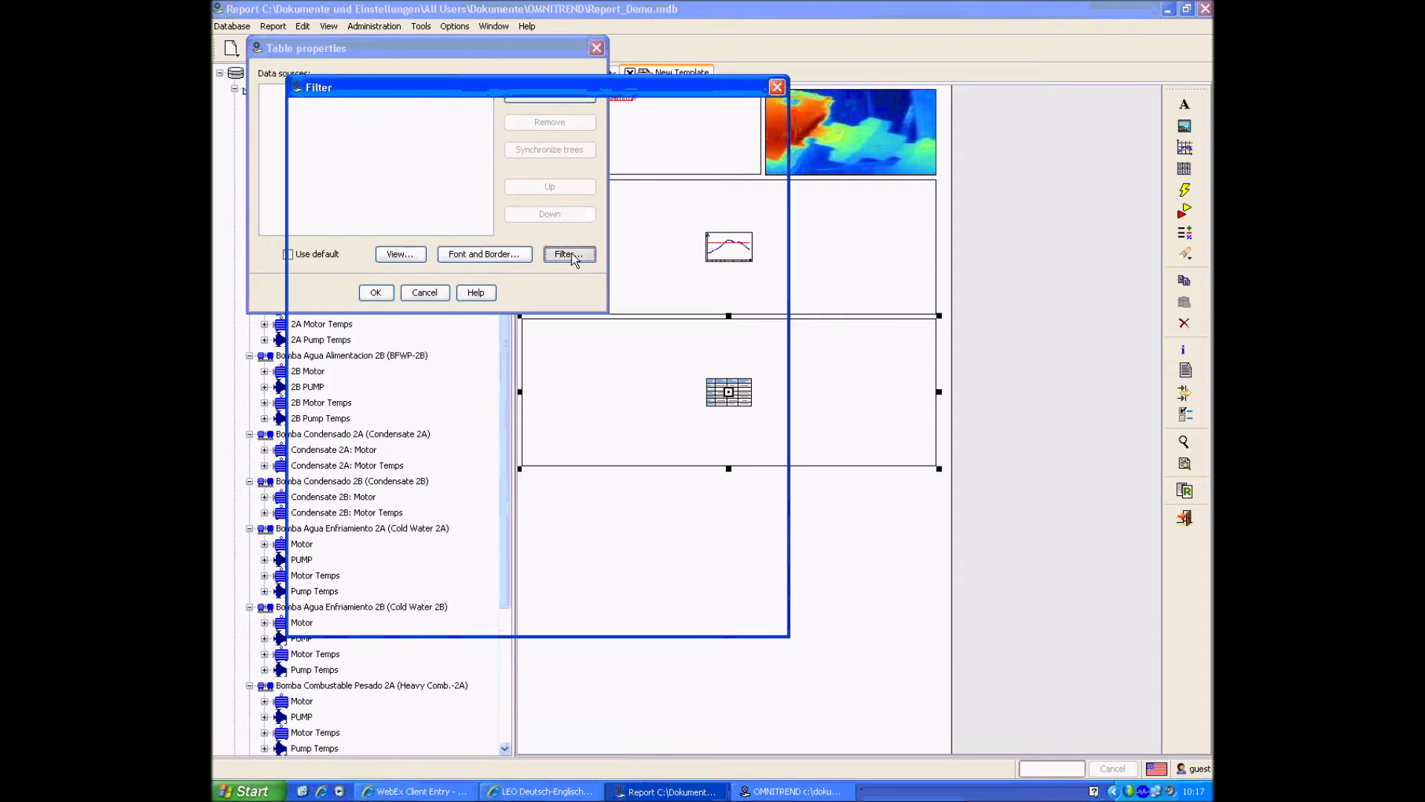
click(777, 86)
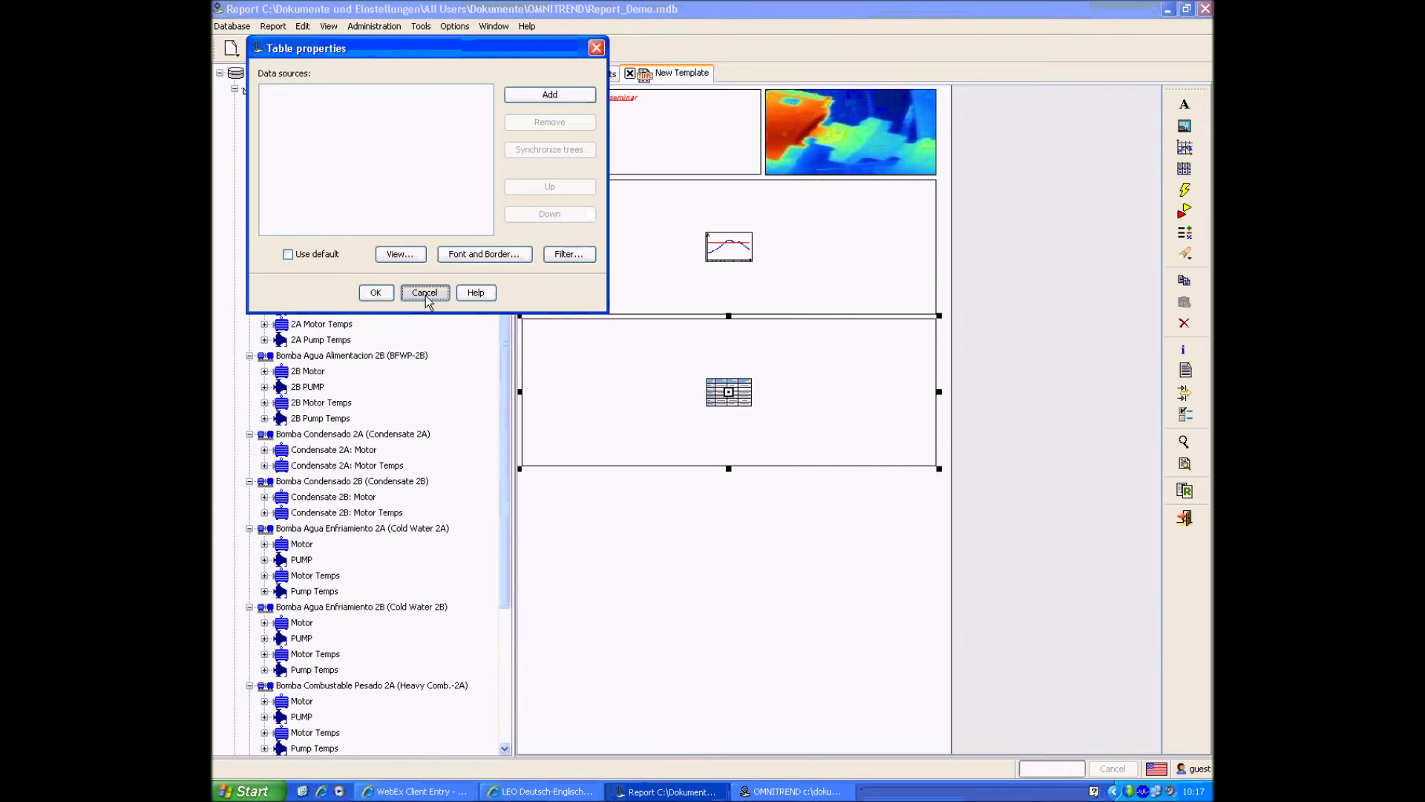
click(424, 293)
Reopen the table's properties, view its heading, restriction and general display options, and close them without changes
right_click(775, 344)
click(806, 352)
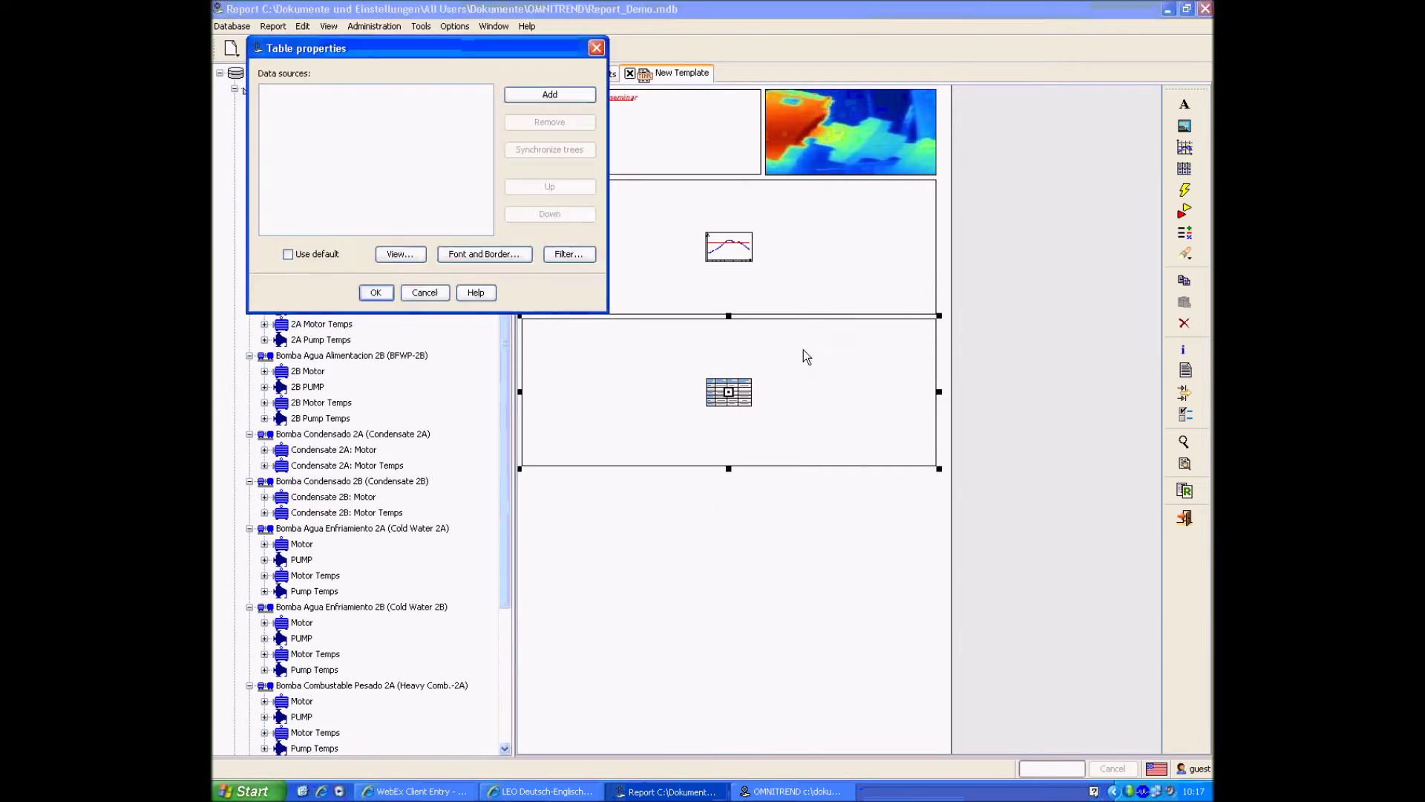
drag(450, 48, 734, 236)
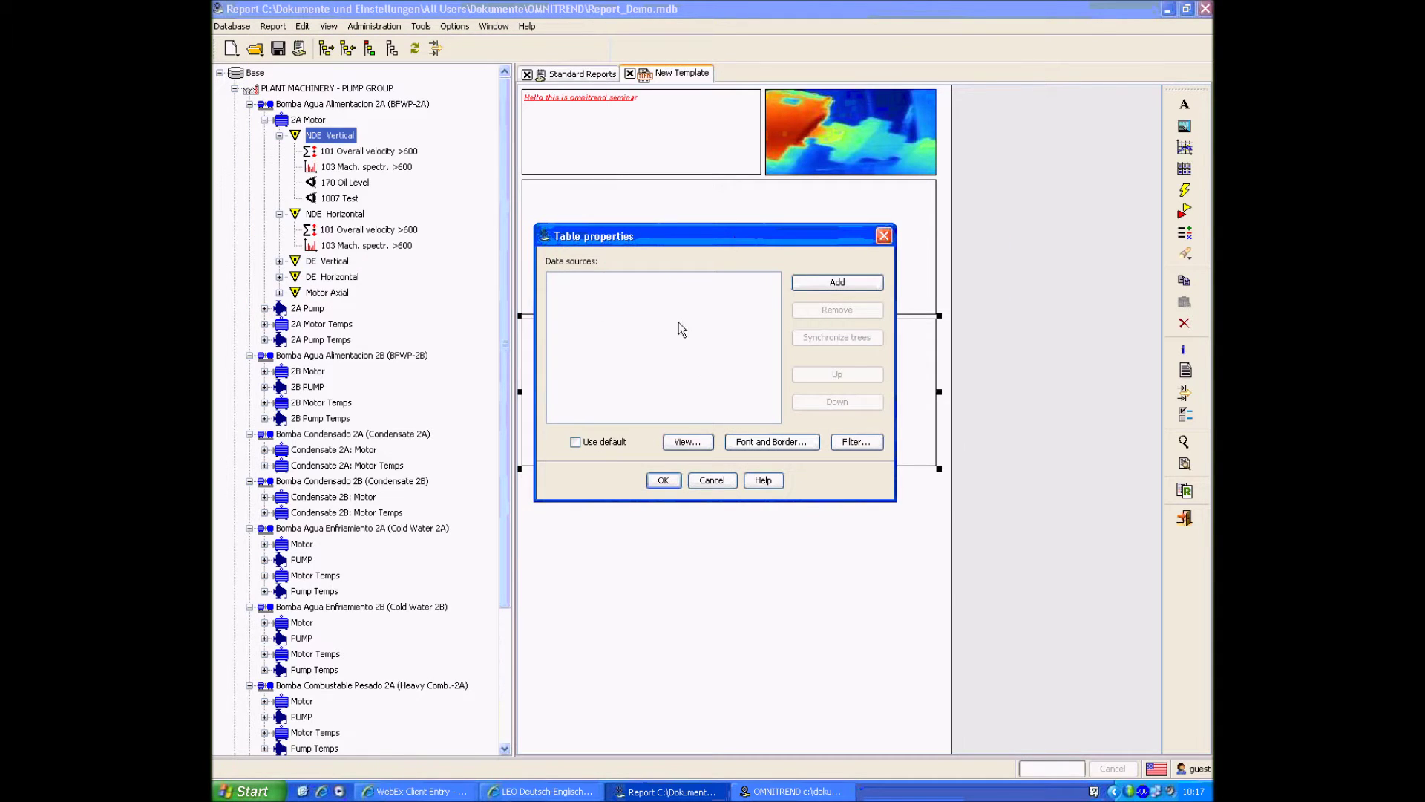
click(691, 446)
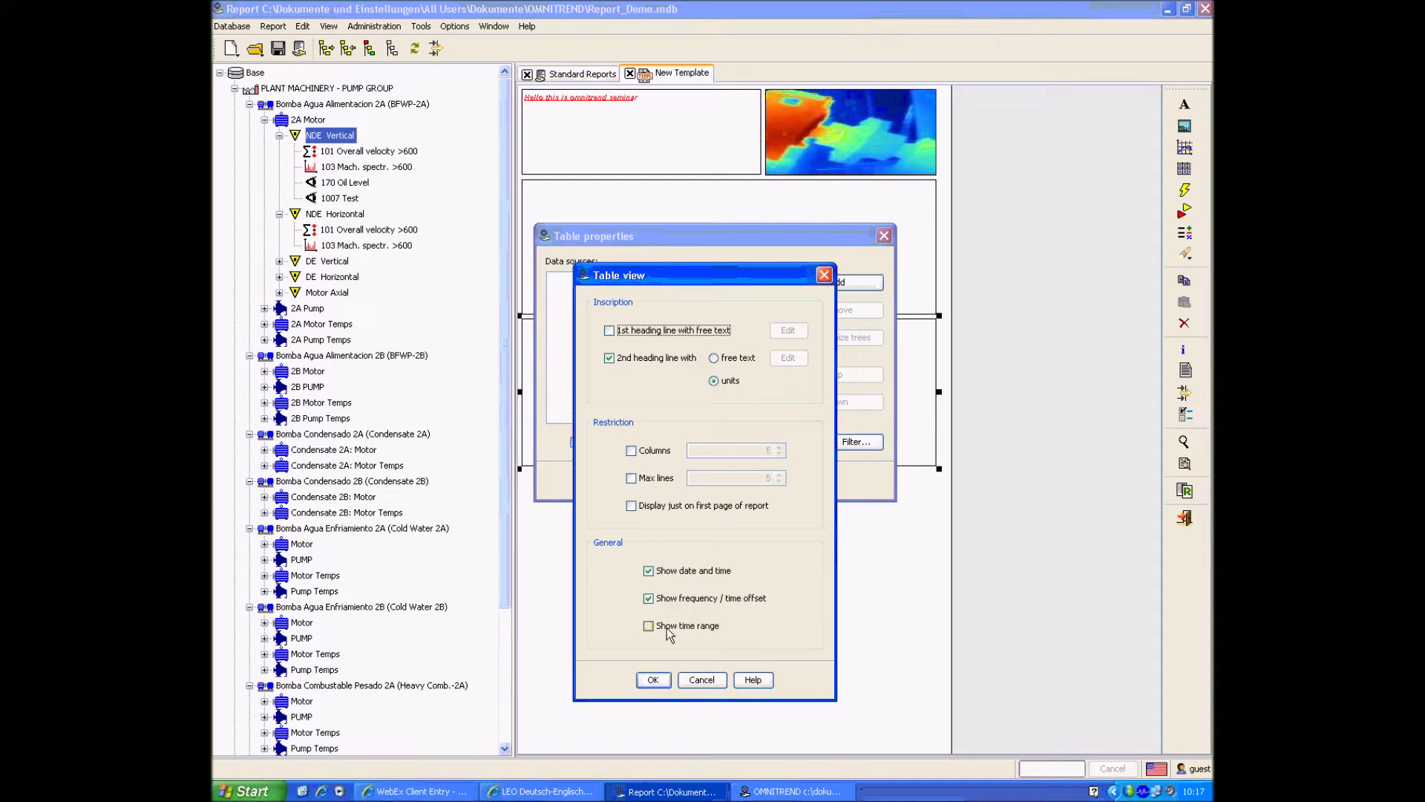
click(824, 276)
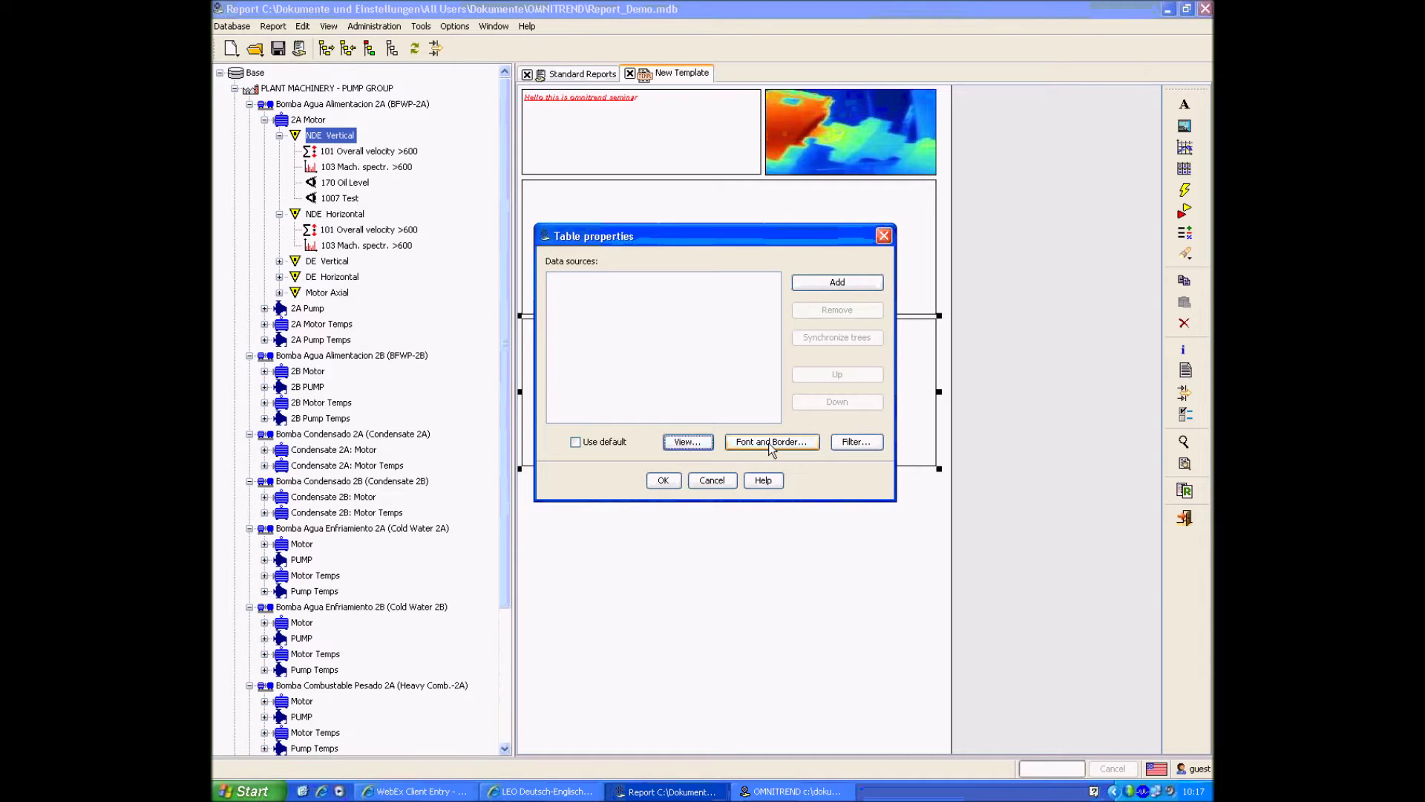
Look through the table's font and border settings and leave them as they are
click(770, 444)
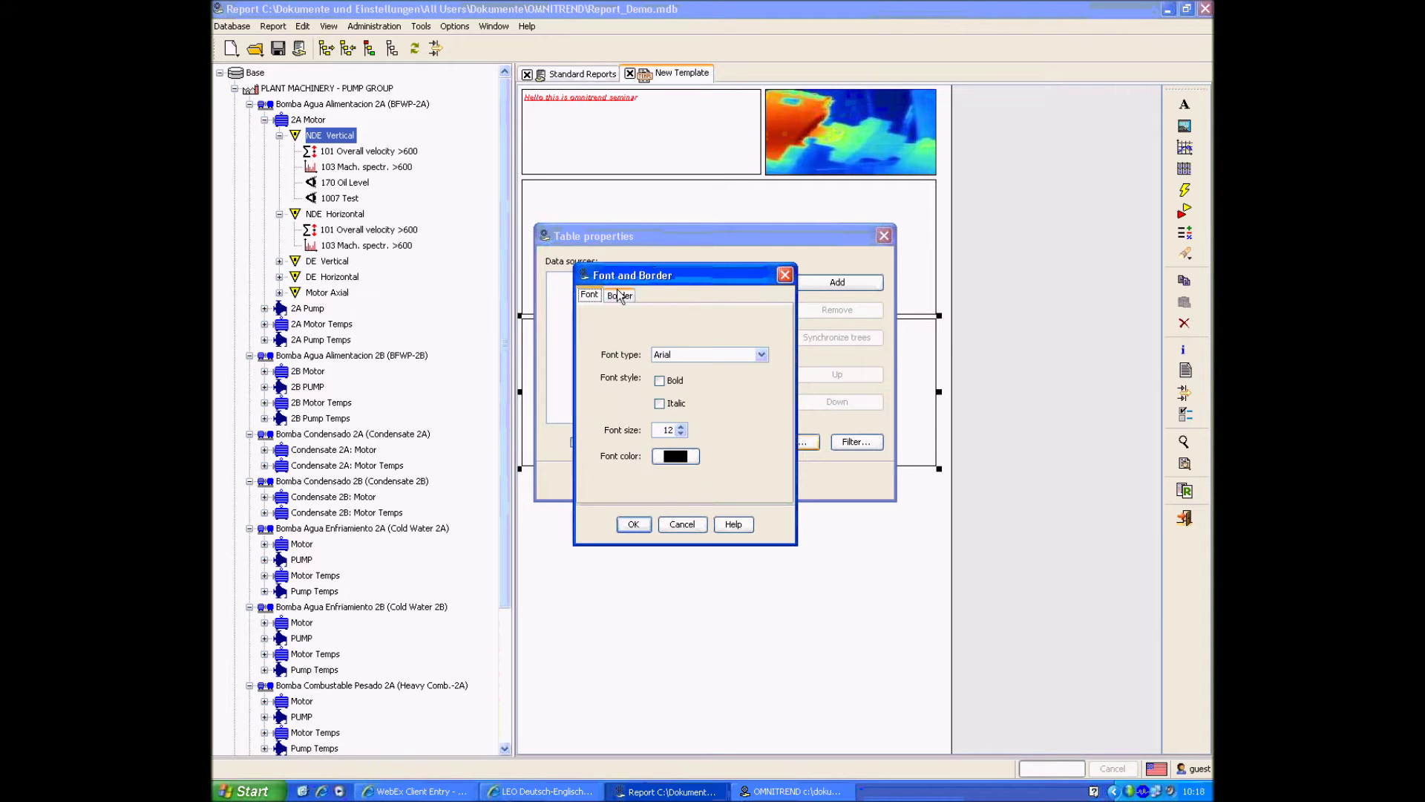
click(619, 295)
click(590, 295)
click(666, 525)
In the table's filter, limit the time range to a period from 01.07.2010 to the end
click(859, 441)
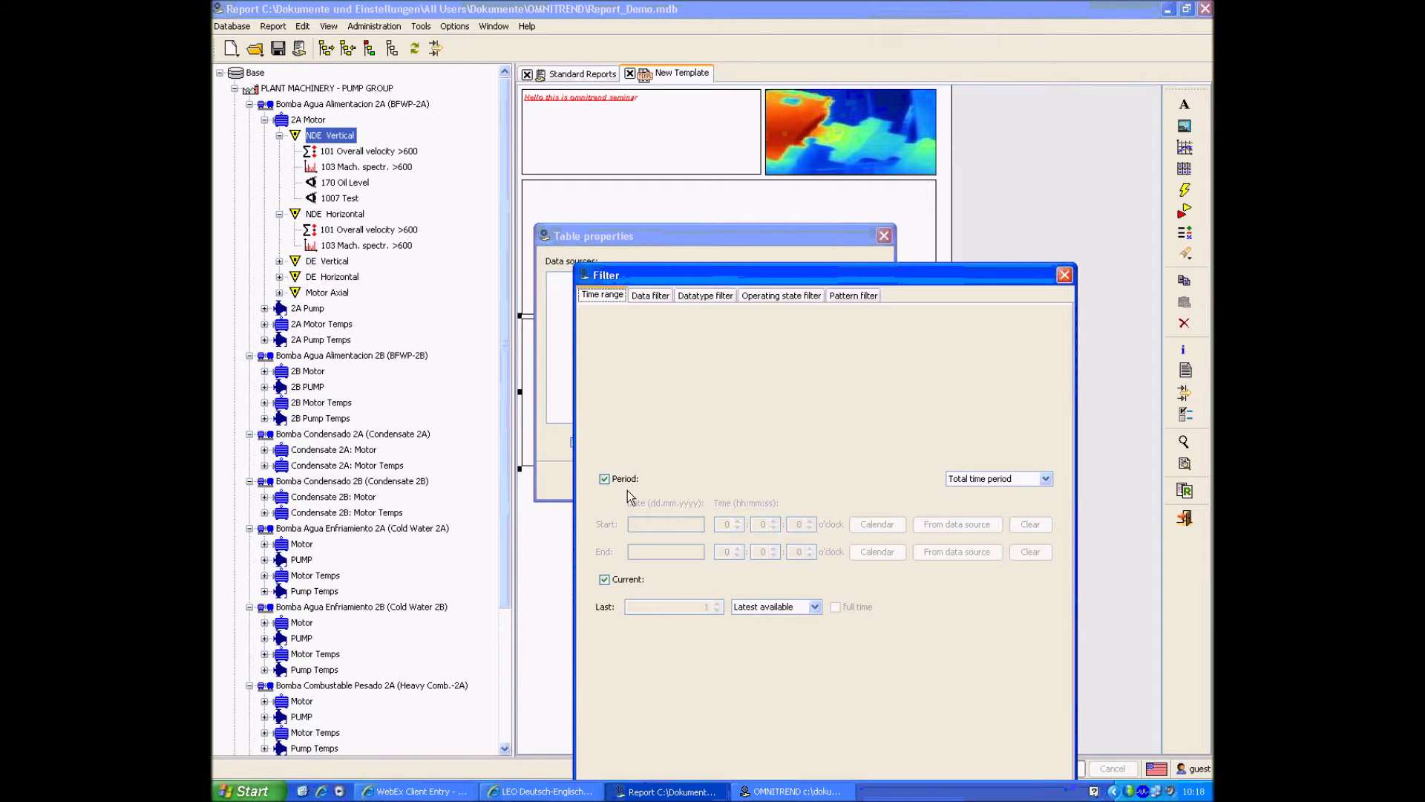
click(999, 481)
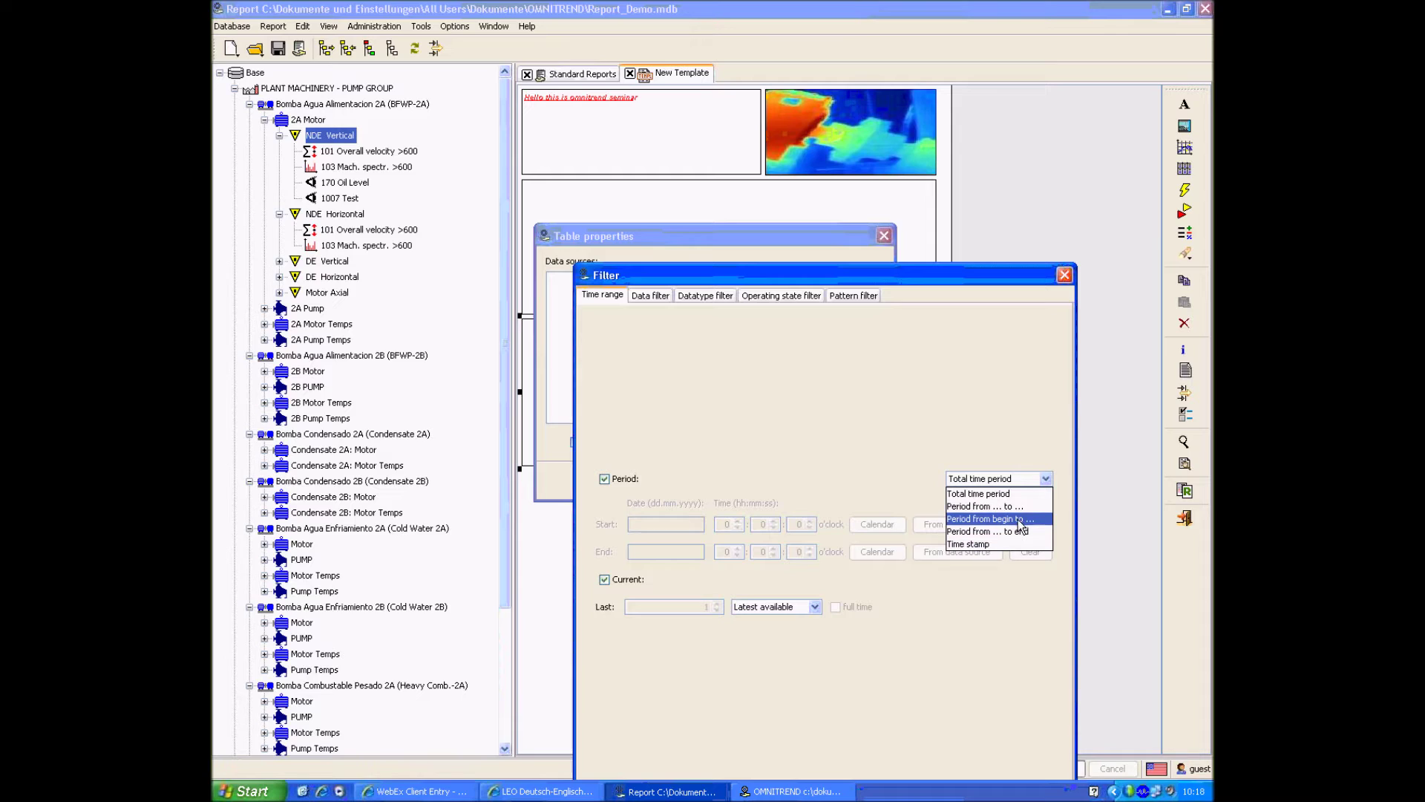
click(996, 532)
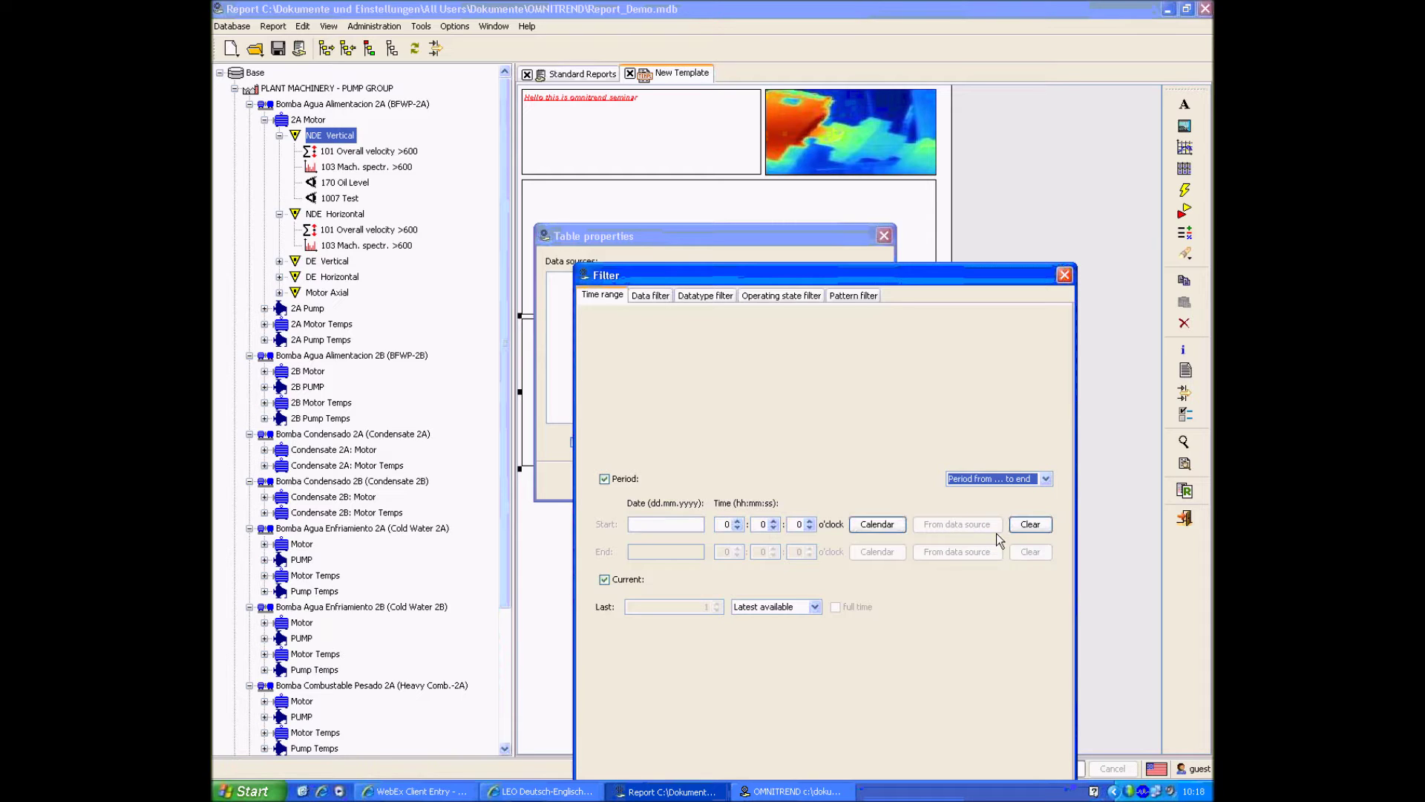
click(877, 524)
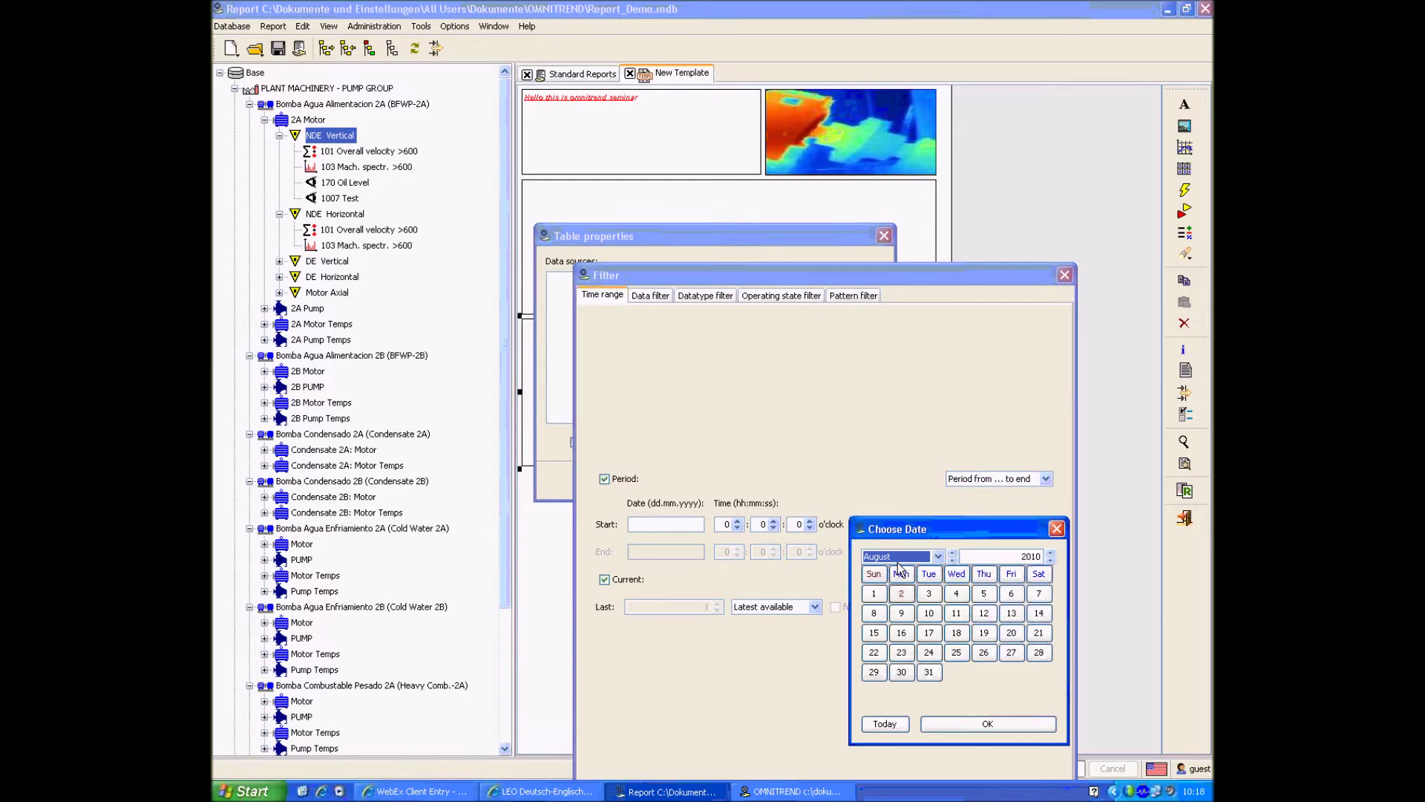
click(938, 556)
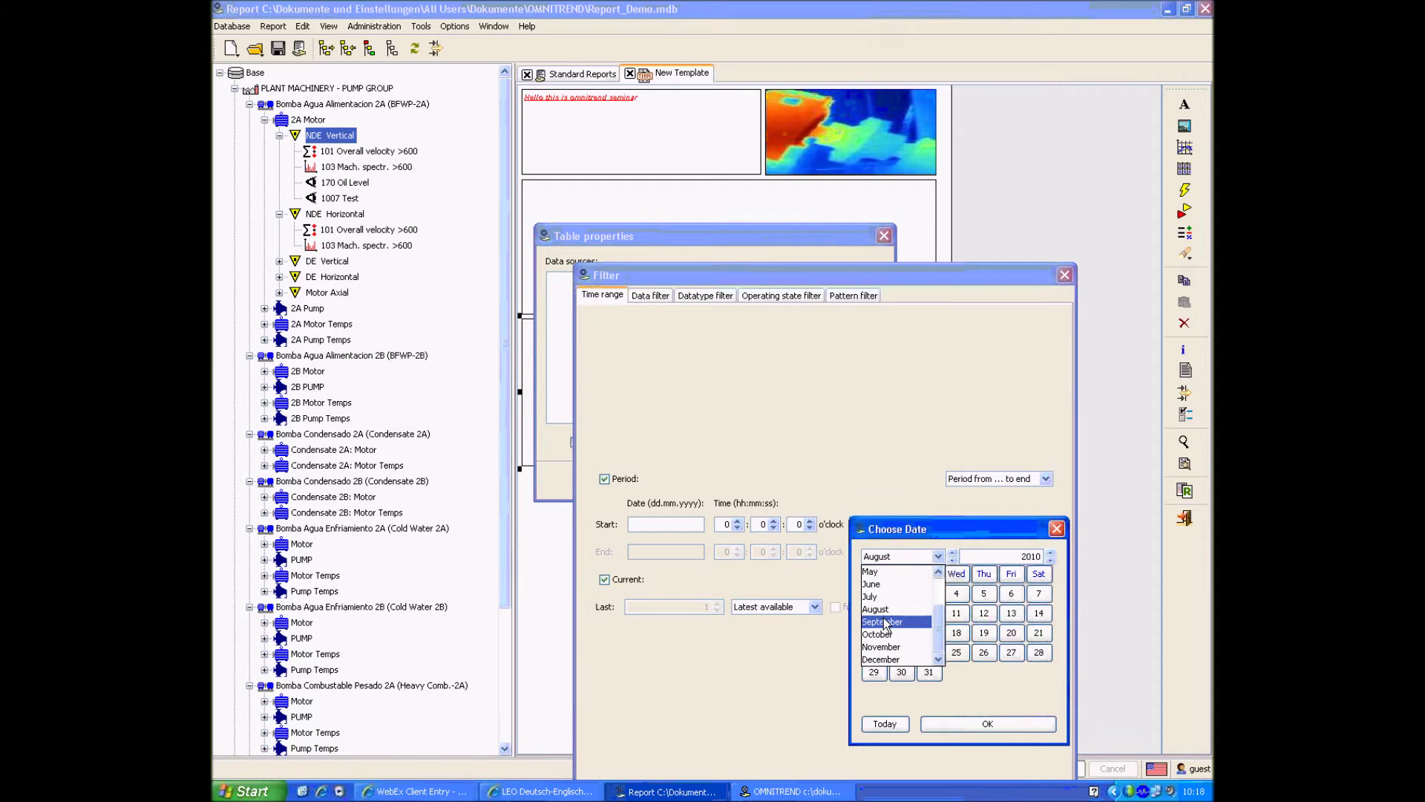
click(892, 607)
click(984, 593)
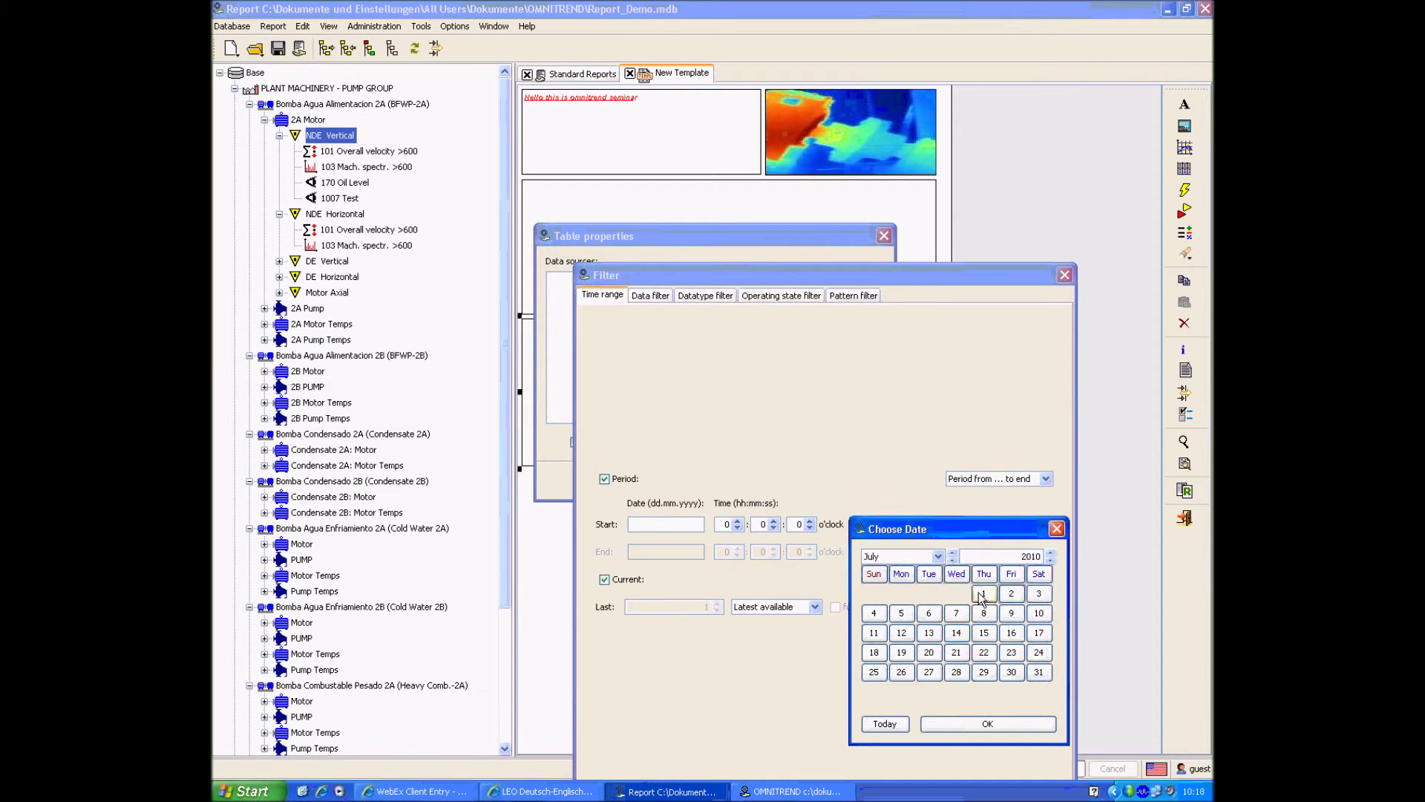
click(988, 724)
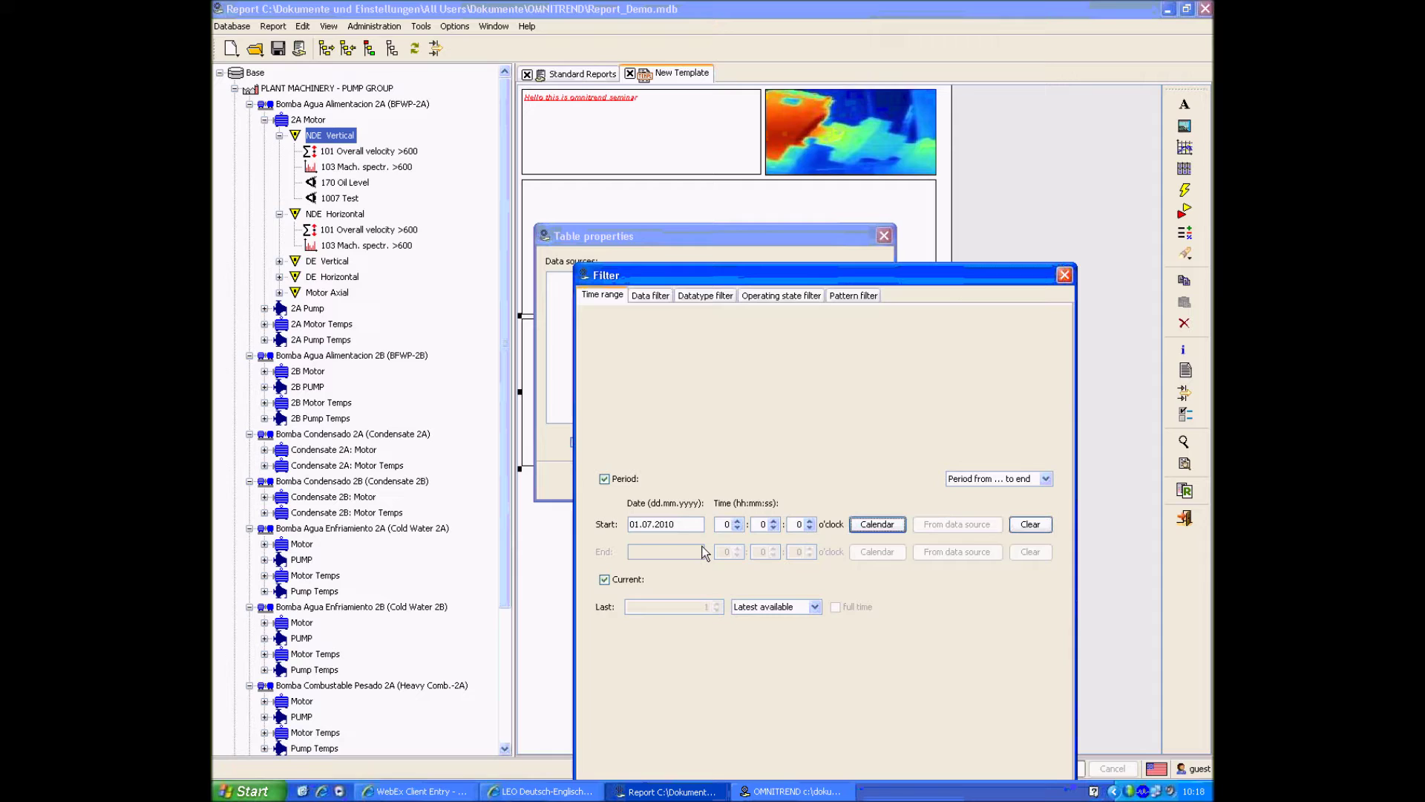
In the data filter, turn off the automatic wave band range, enable the Max. peak limit and raise its value
click(651, 296)
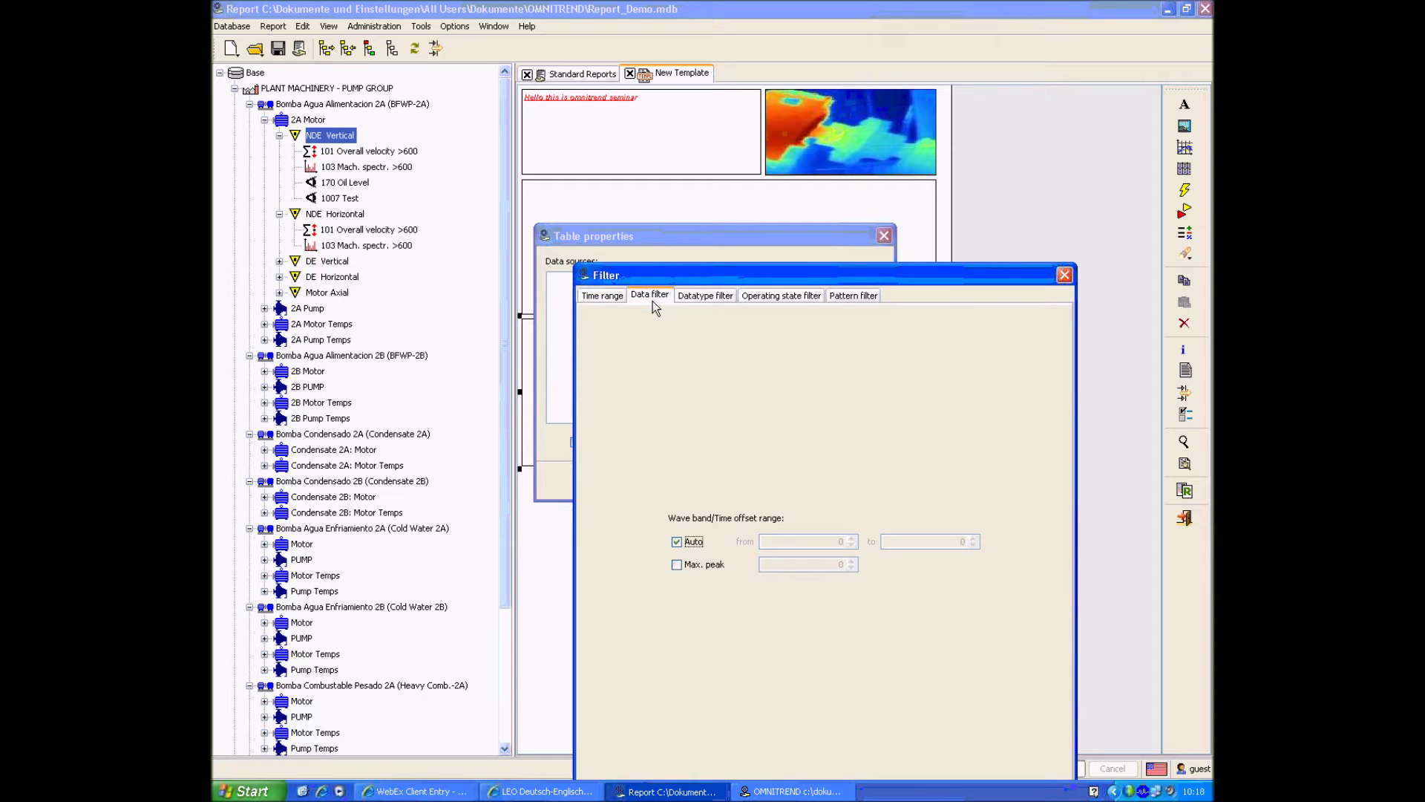
click(677, 543)
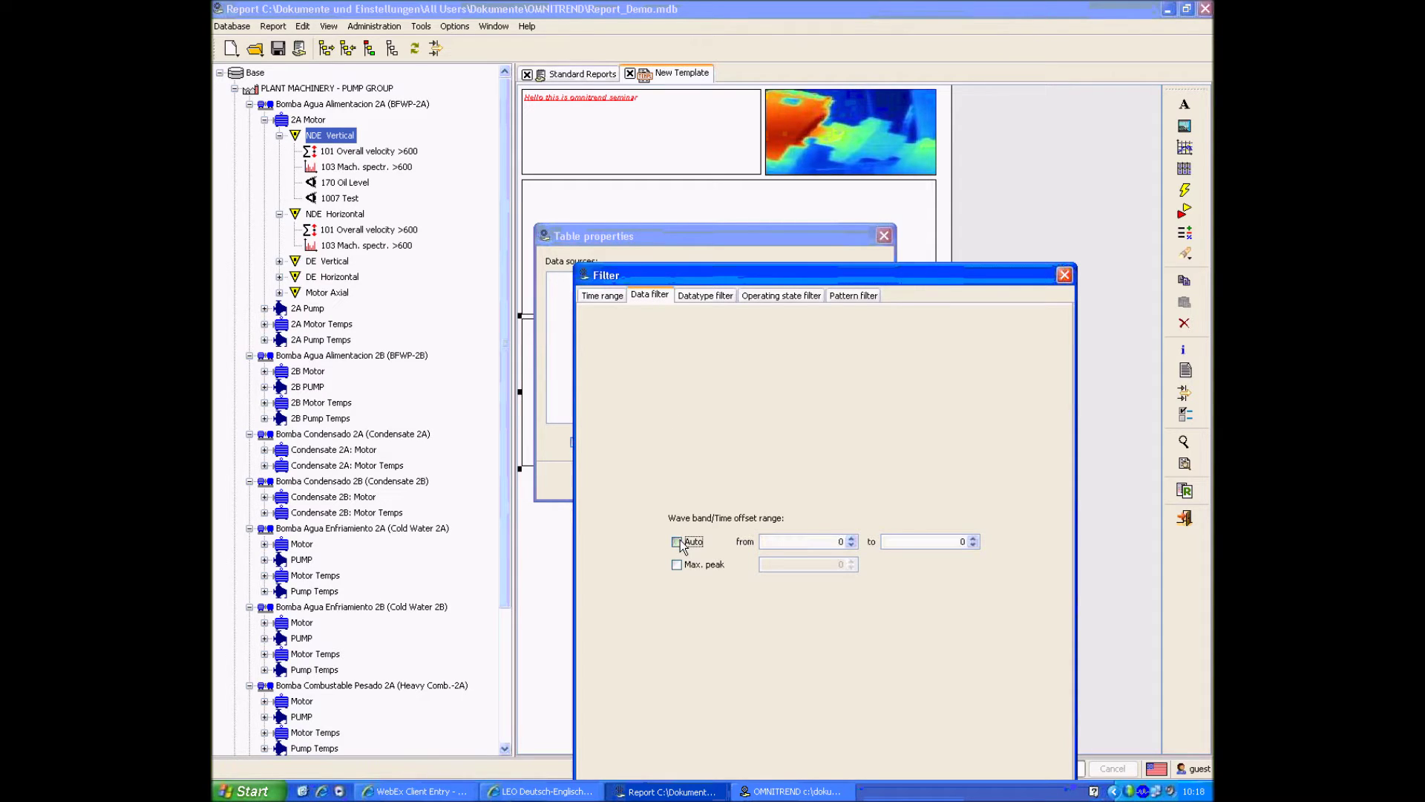
click(677, 542)
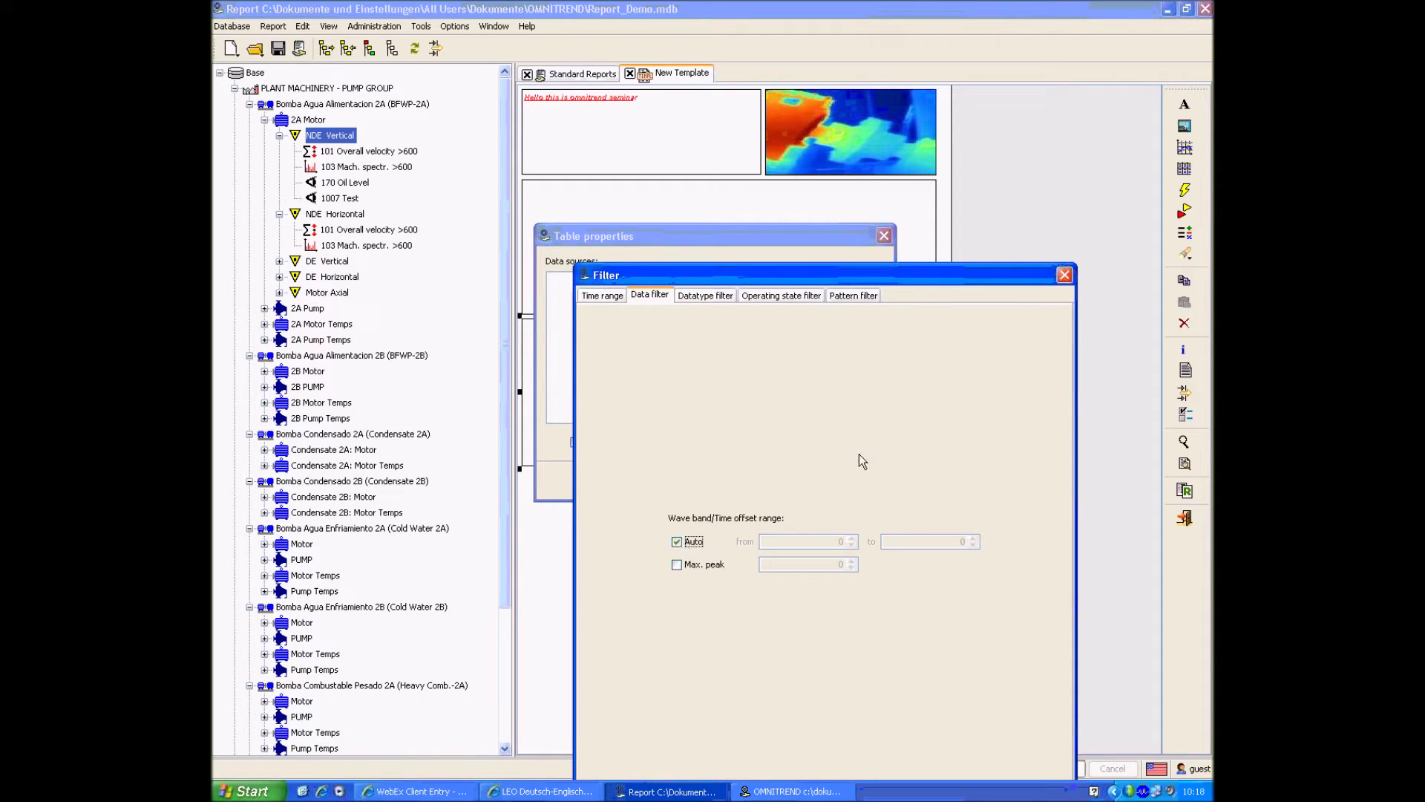
key(ctrl+Page_Up)
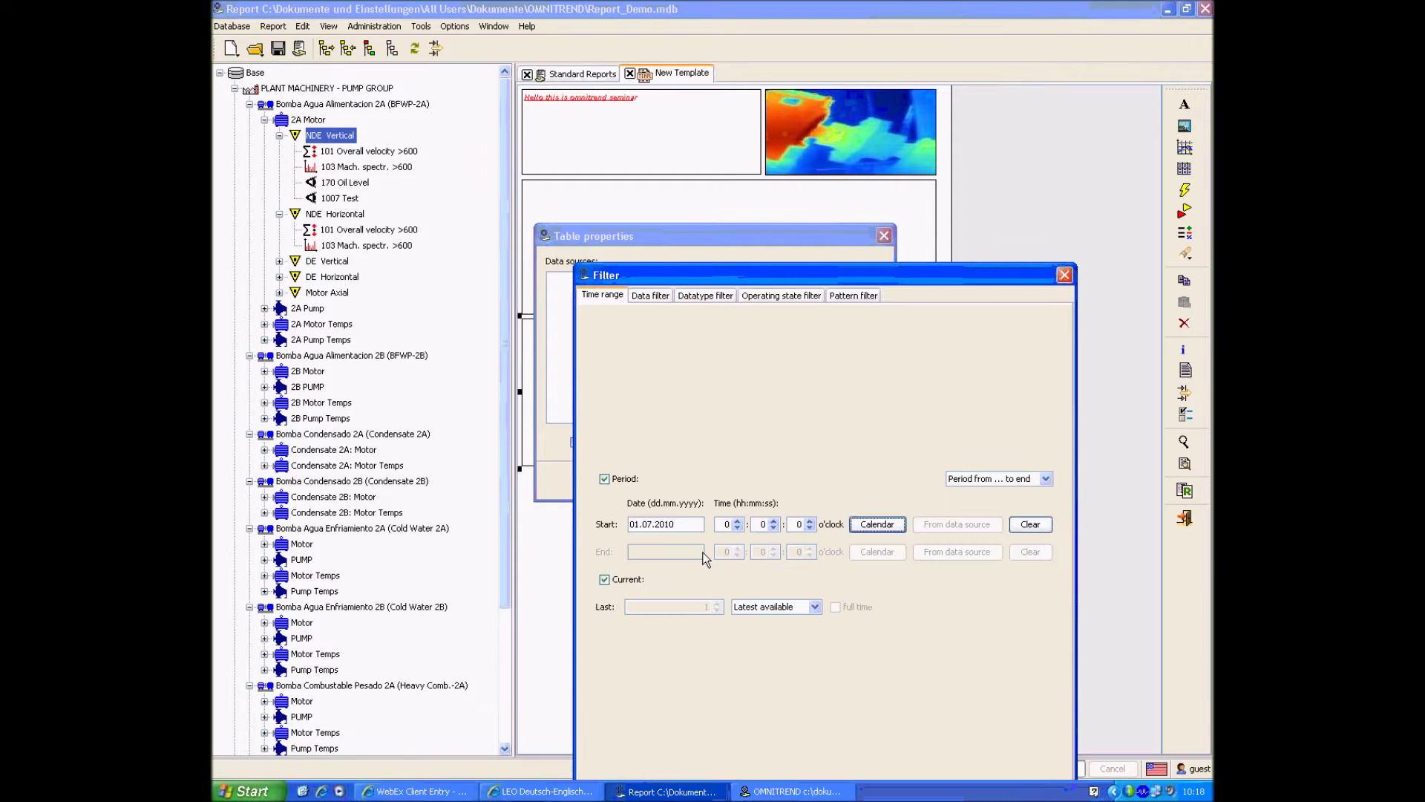
key(ctrl+Page_Down)
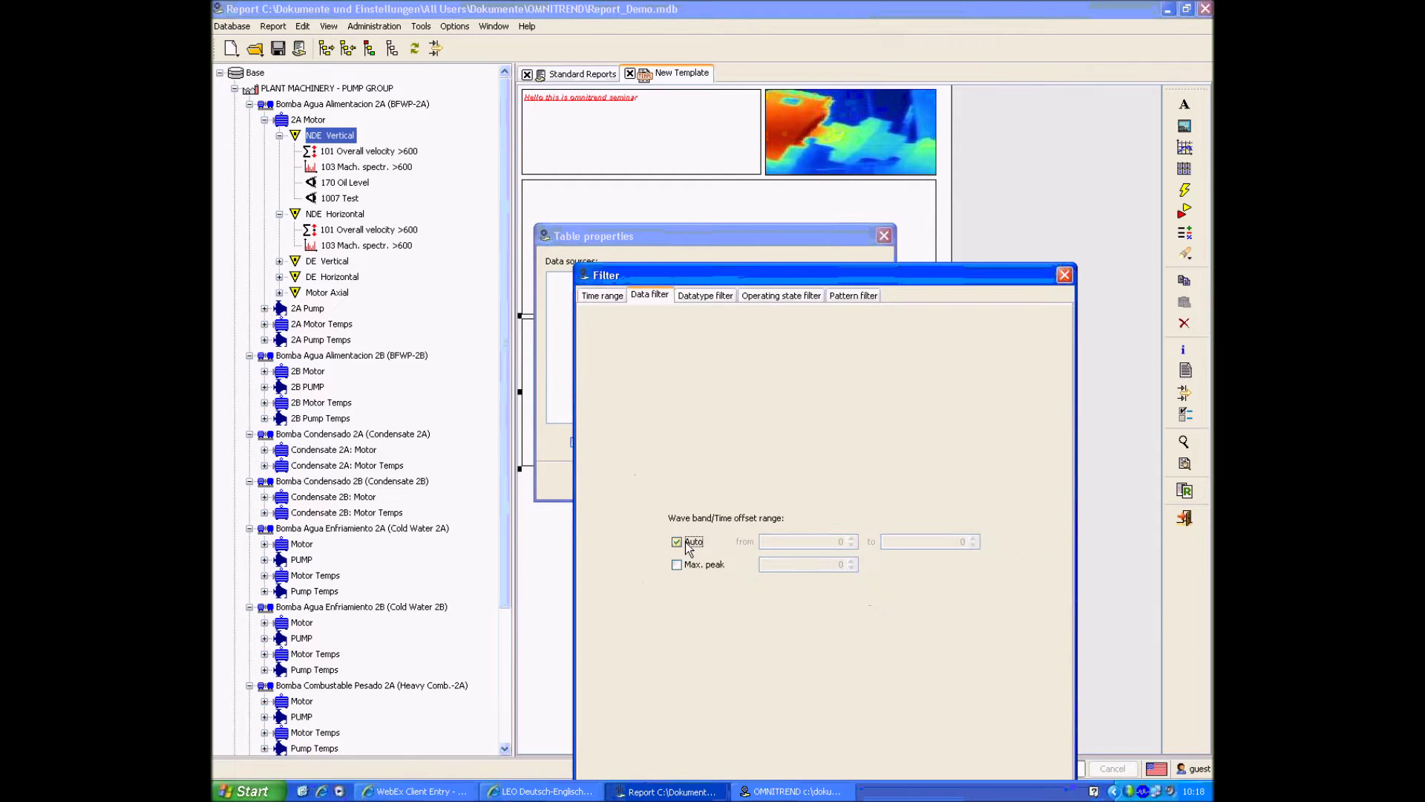
click(677, 542)
click(677, 565)
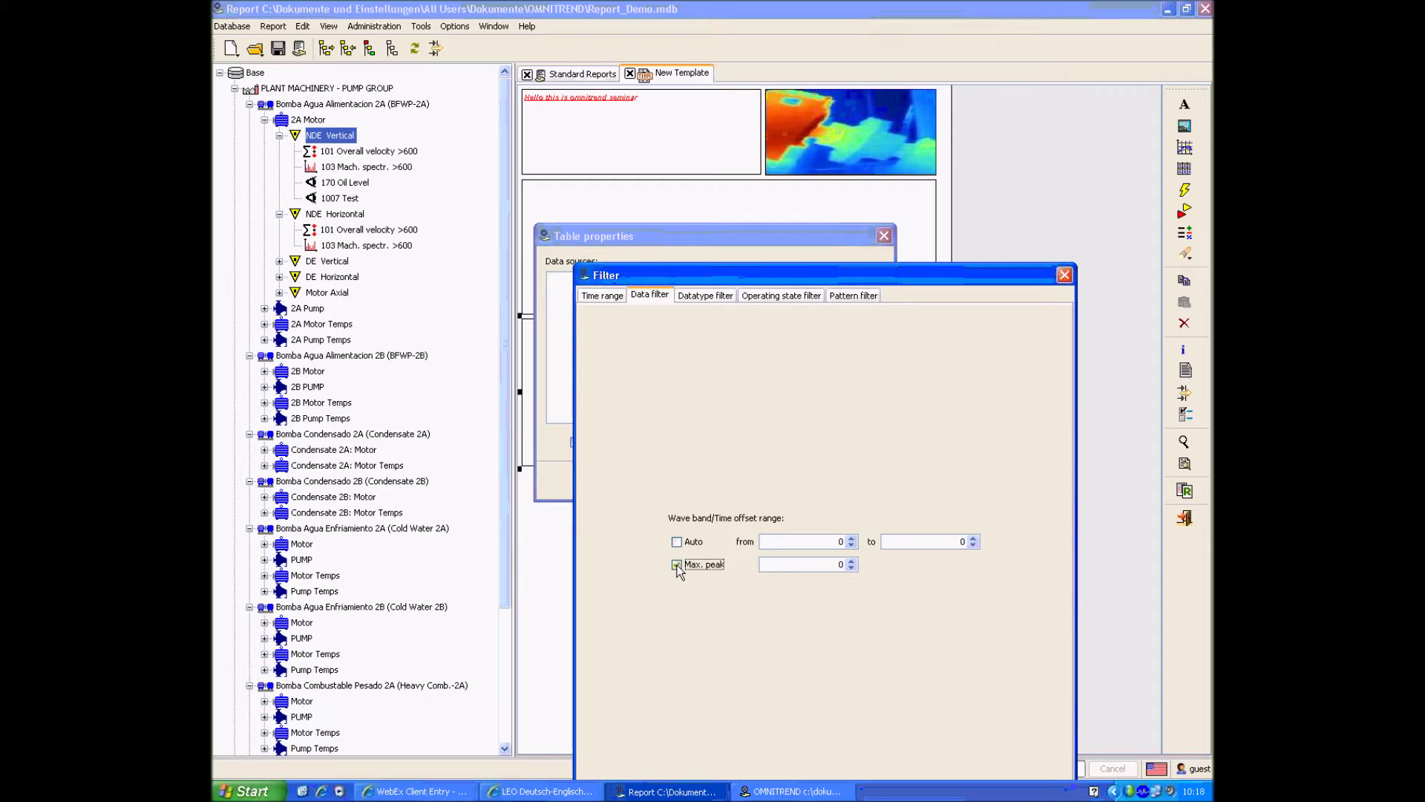
click(852, 562)
click(852, 561)
Examine the datatype filter's measurement task options and its Online, Offline and Vibcode measurement point options
click(700, 299)
click(601, 295)
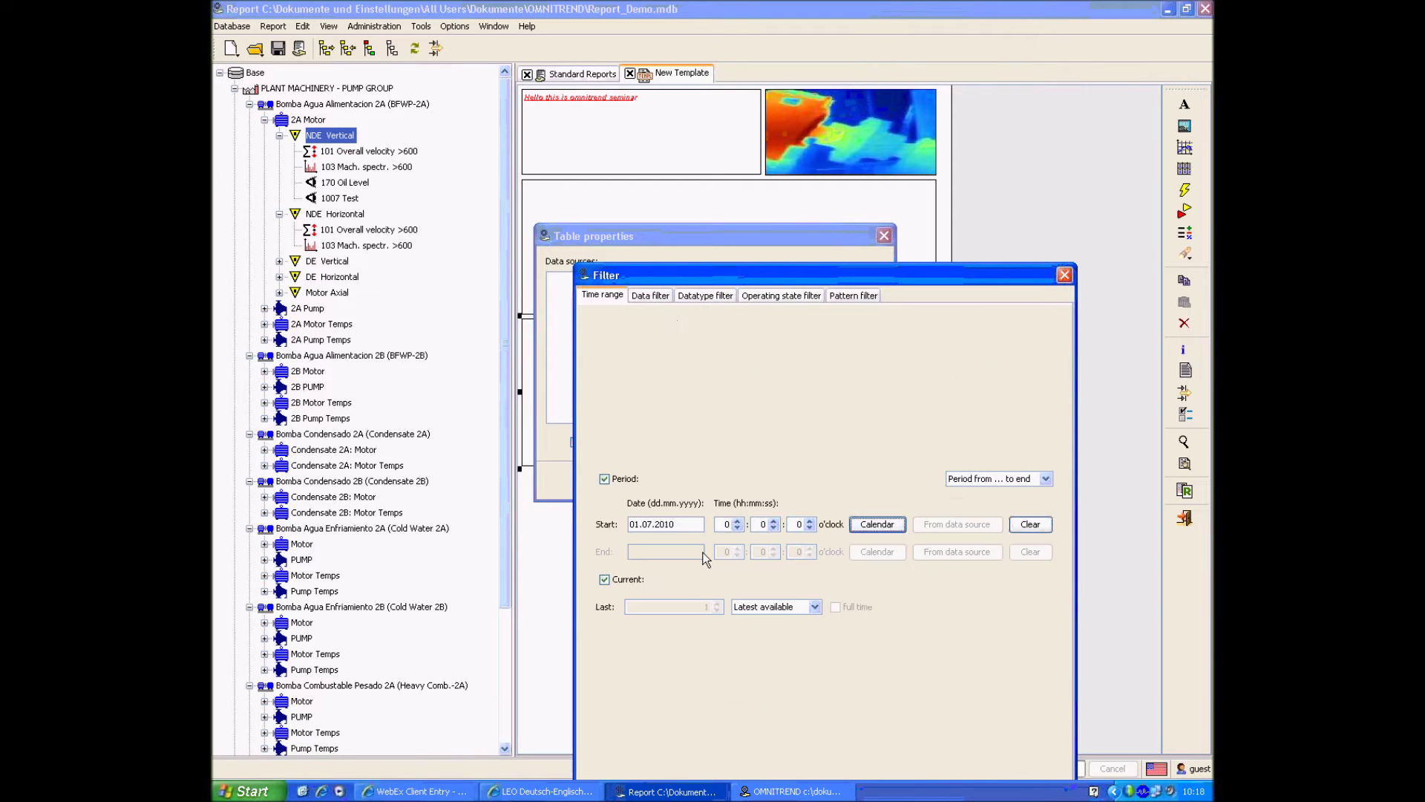
click(703, 296)
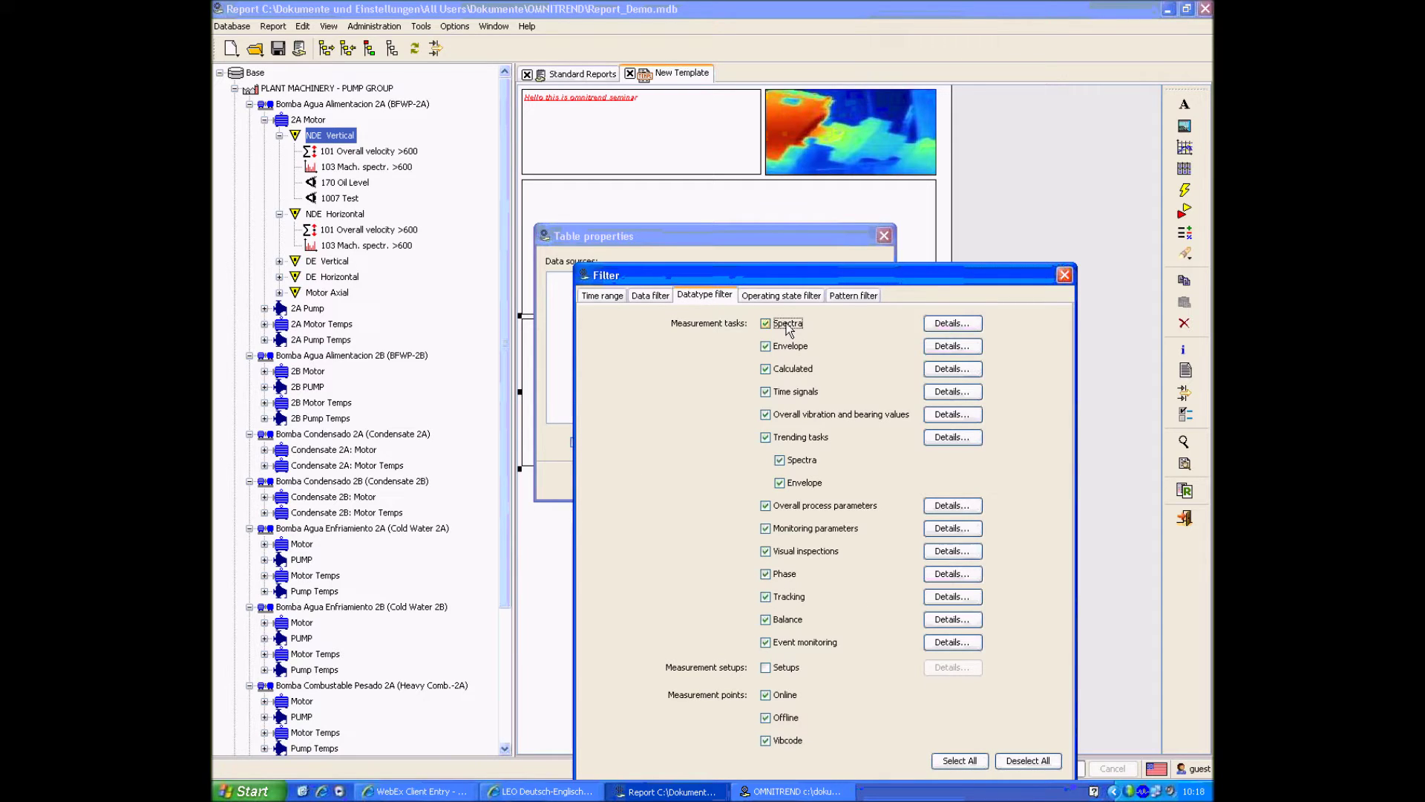
click(772, 695)
click(782, 741)
click(773, 740)
Restrict the table's operating state filter to Operating state 1 and Undefined
click(776, 296)
click(748, 581)
click(751, 537)
click(765, 521)
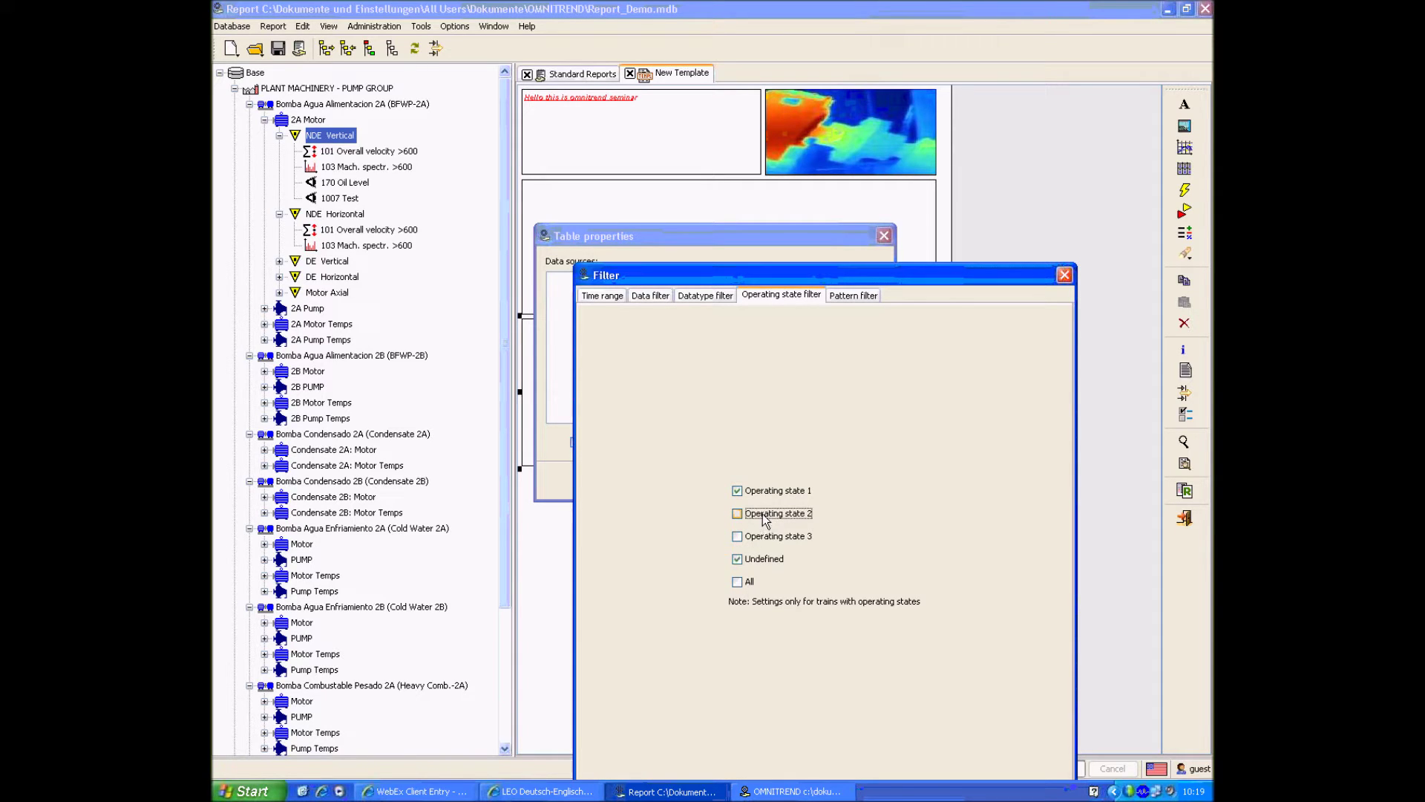
Try to assign the NDE Vertical task 103 Mach. spectr. >600 as the first pattern filter
click(858, 295)
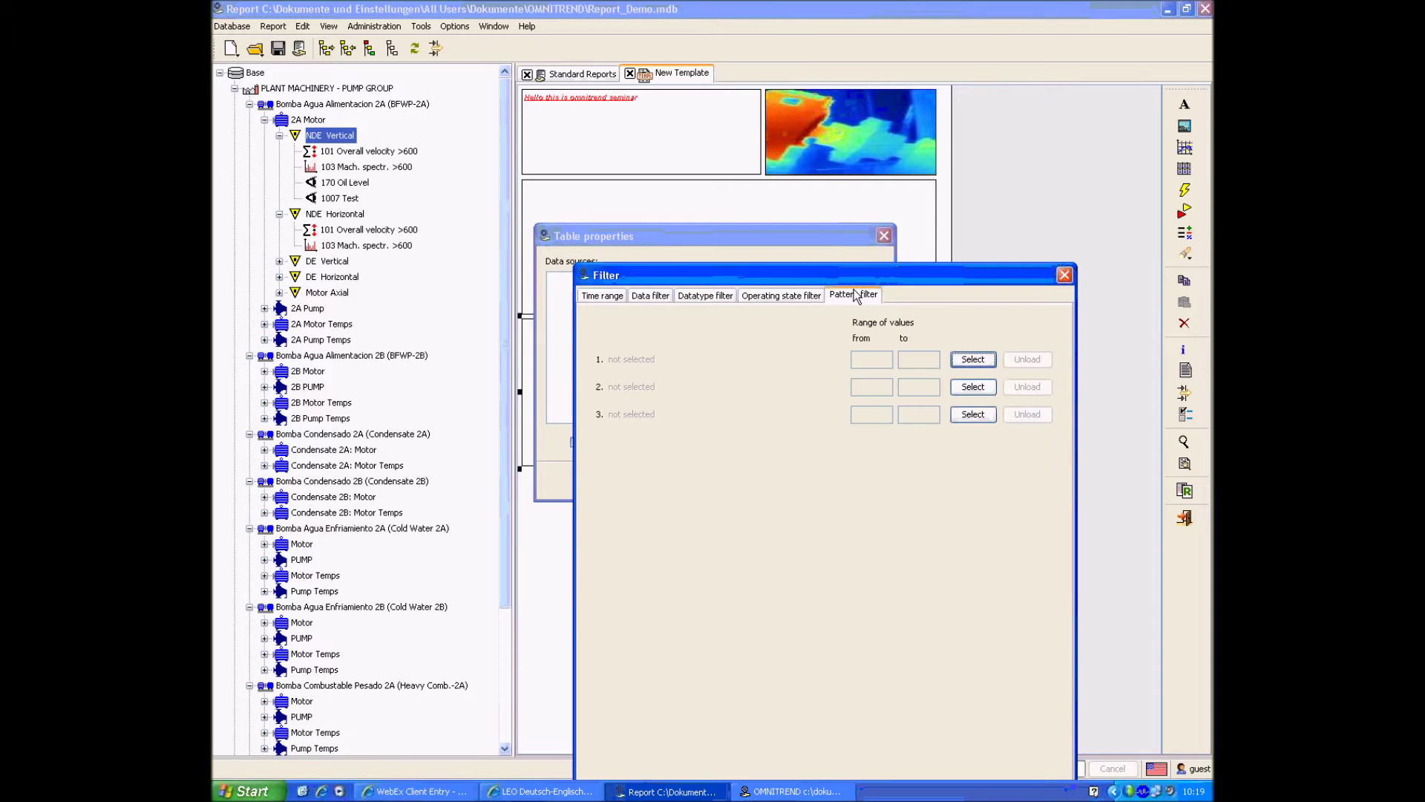
click(958, 363)
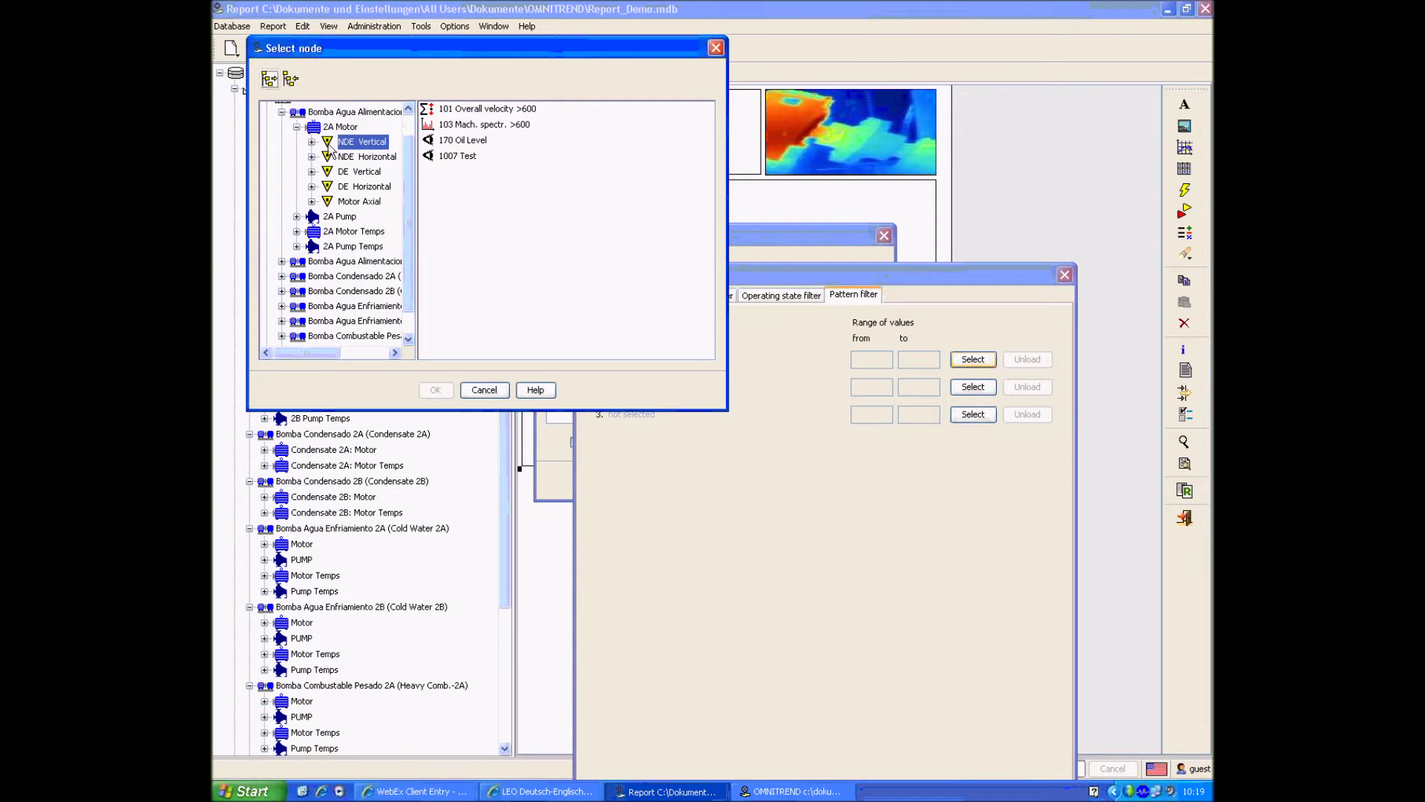
click(454, 125)
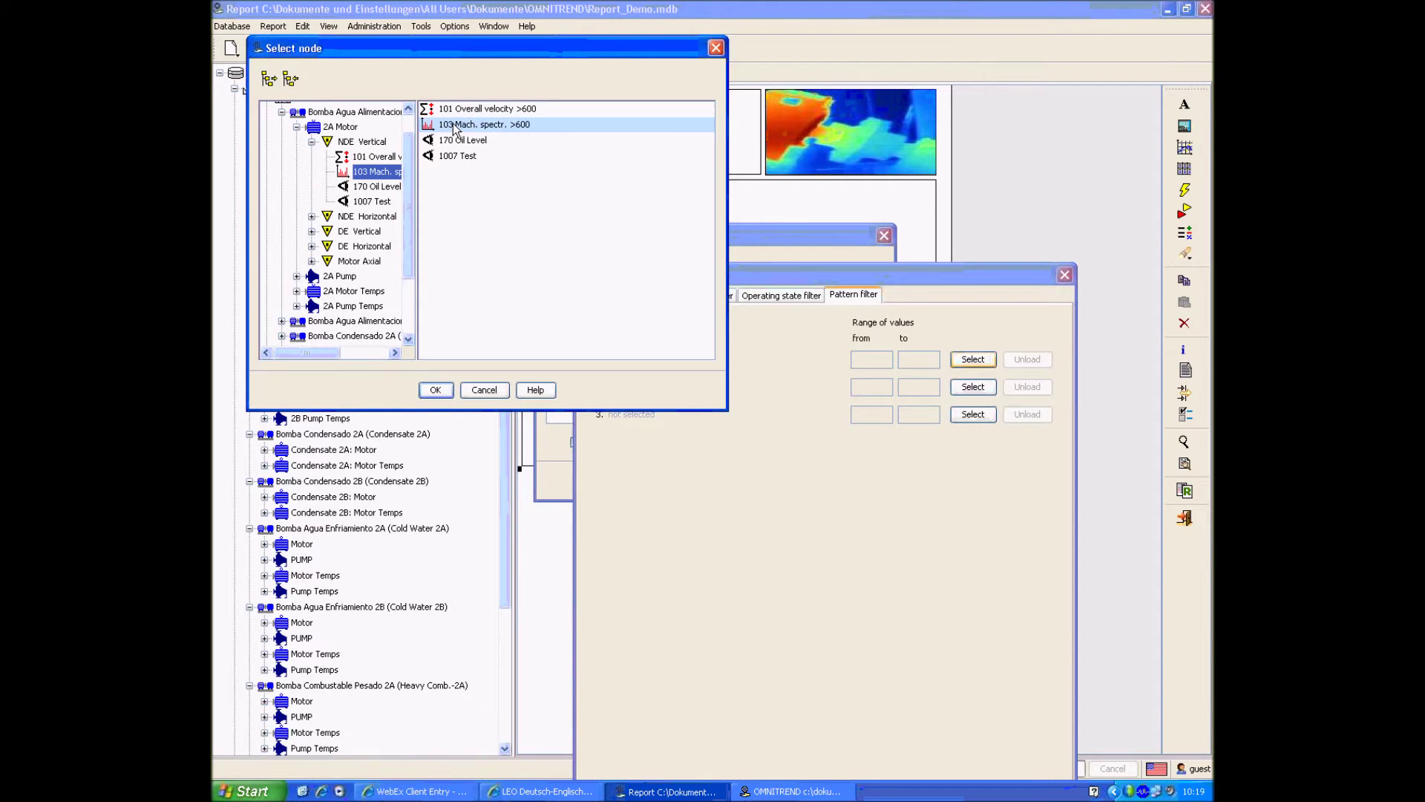
click(435, 390)
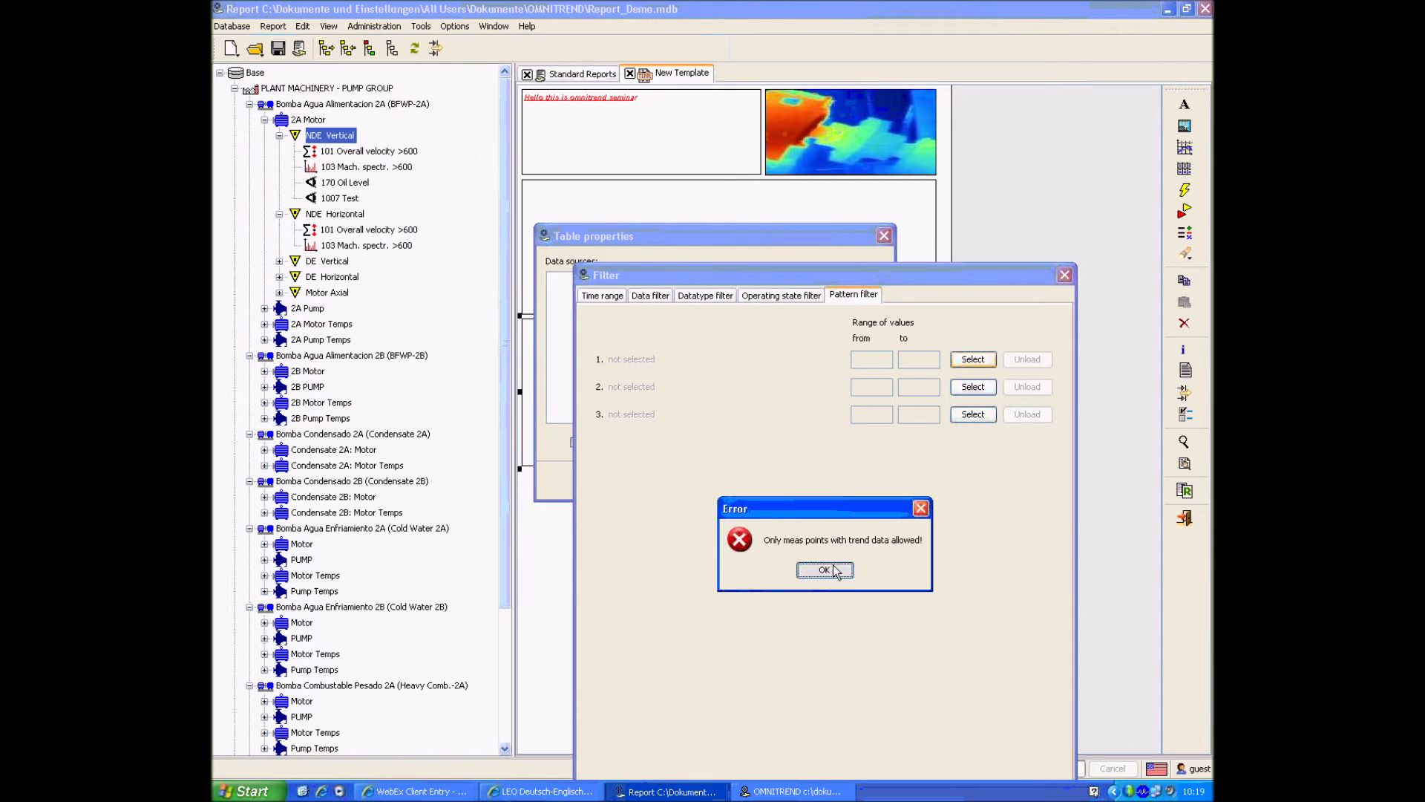
click(824, 573)
Assign the NDE Vertical task 101 Overall velocity >600 as the first pattern filter with the Zero-Peak measurement type
click(974, 358)
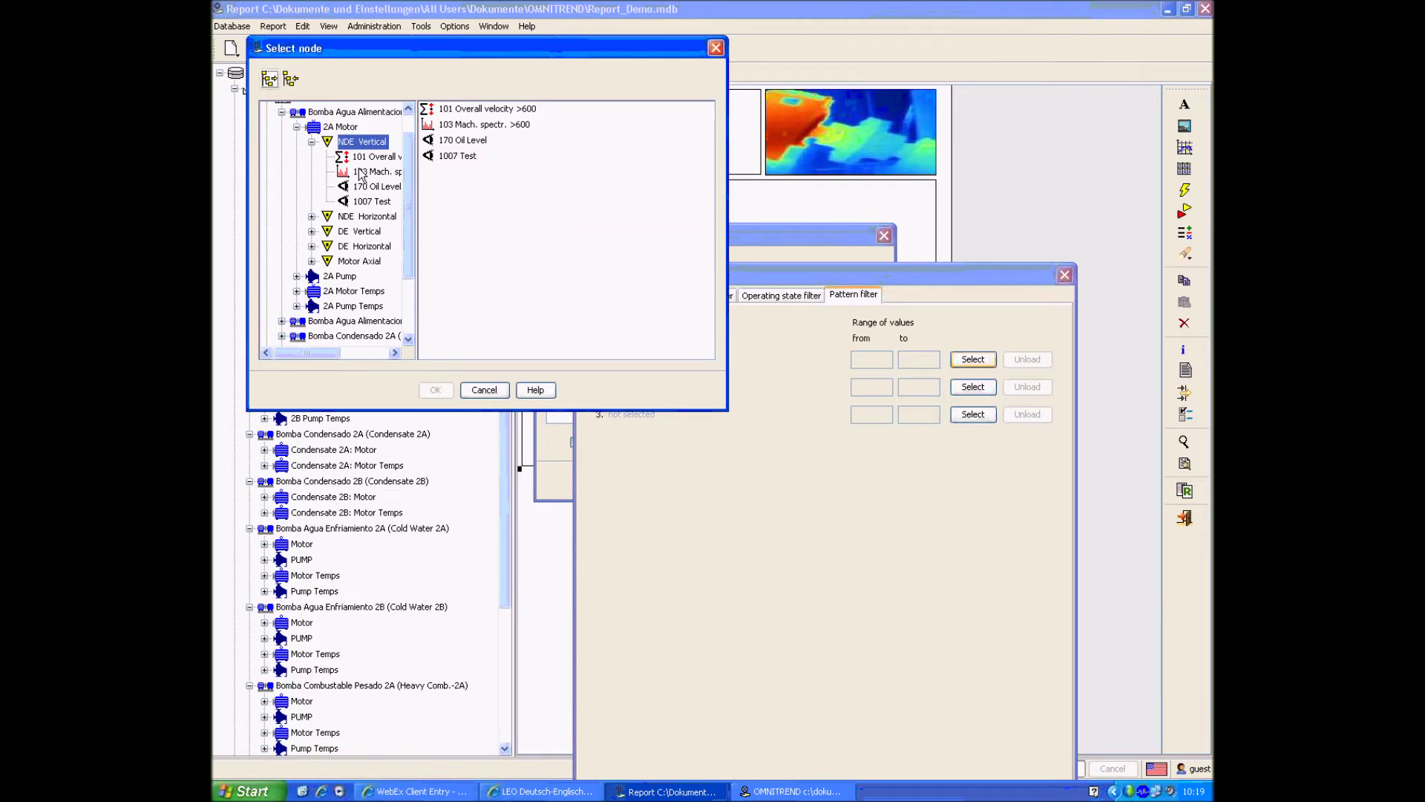
click(357, 175)
click(371, 157)
click(436, 390)
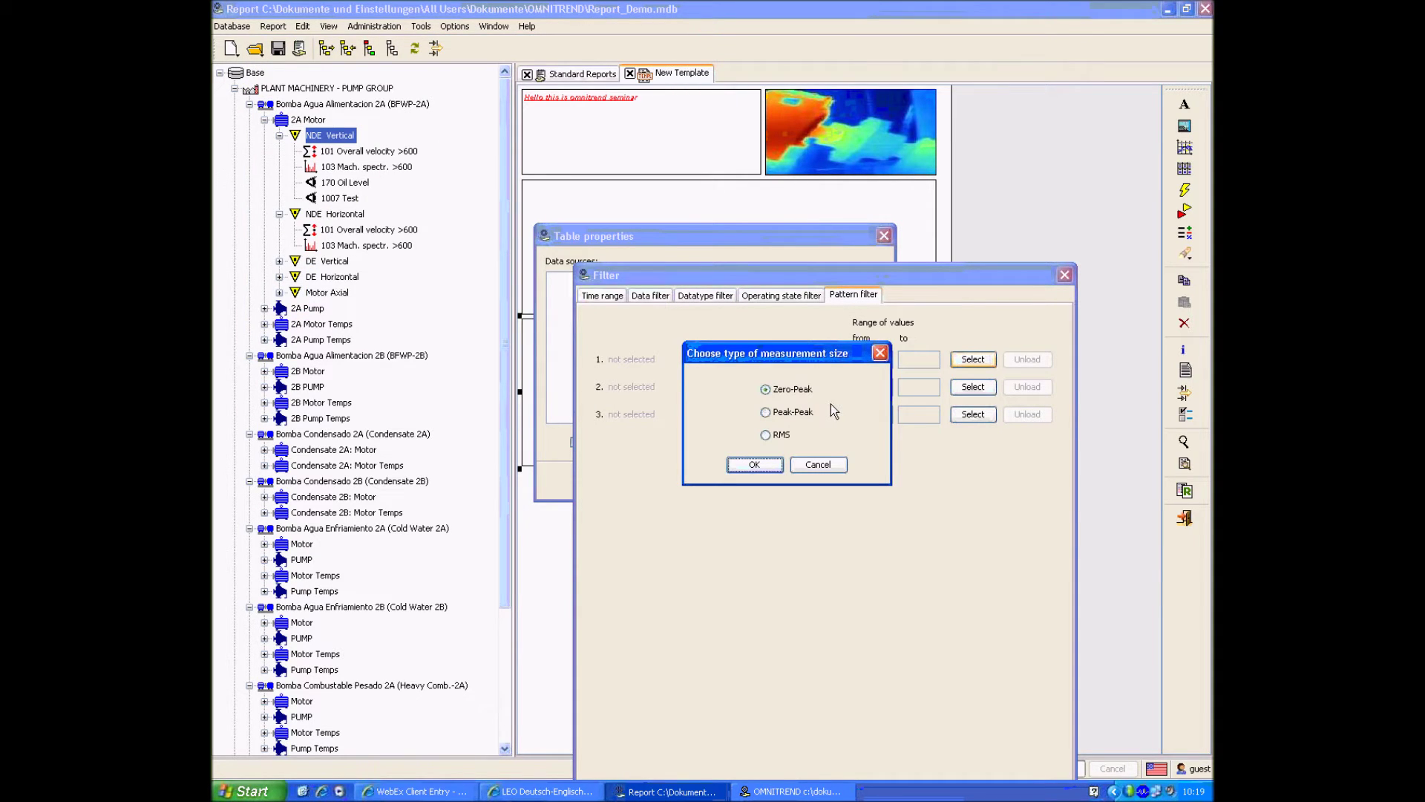
click(803, 410)
click(756, 463)
drag(870, 358, 906, 358)
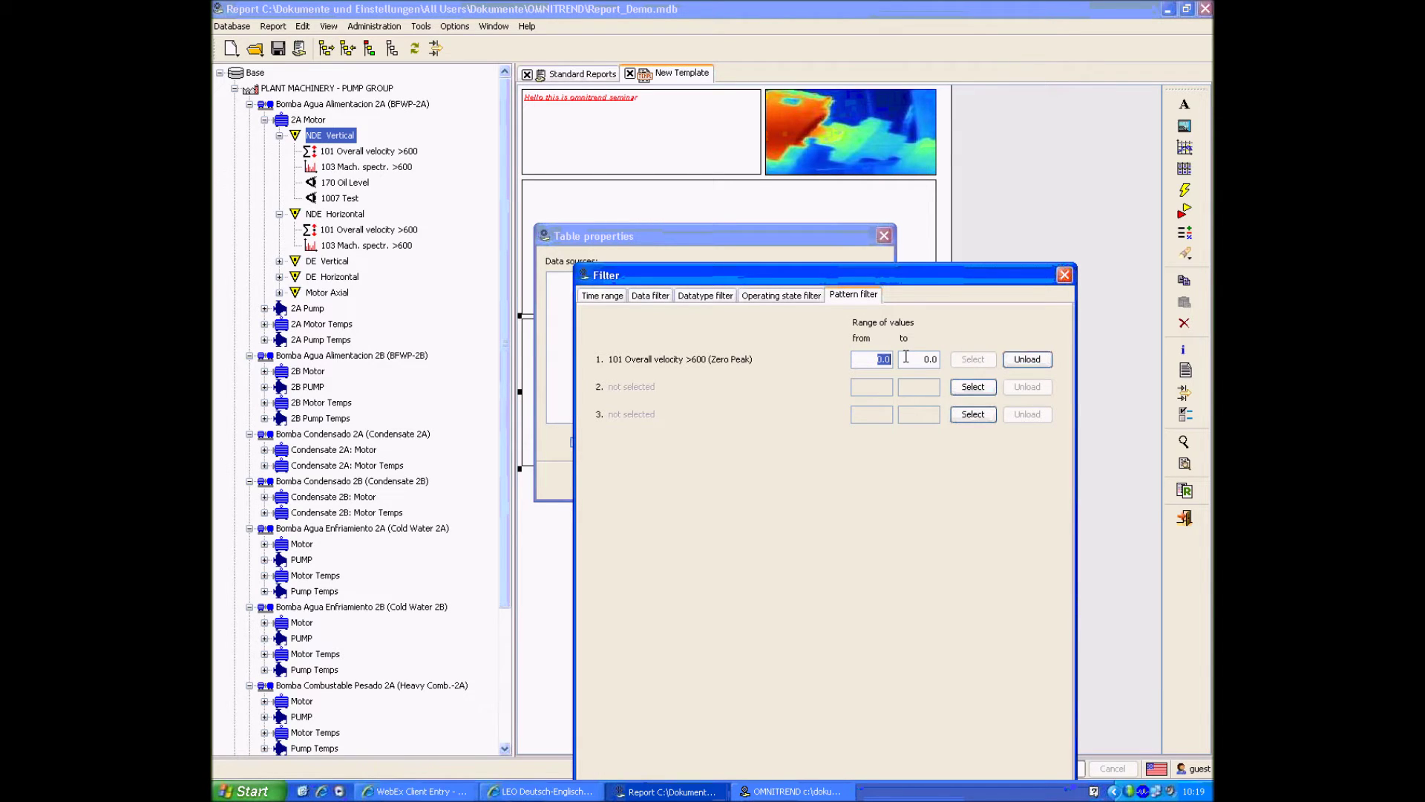
Recheck the datatype and time range filters, then accept the filter settings and the table properties
drag(900, 271, 897, 121)
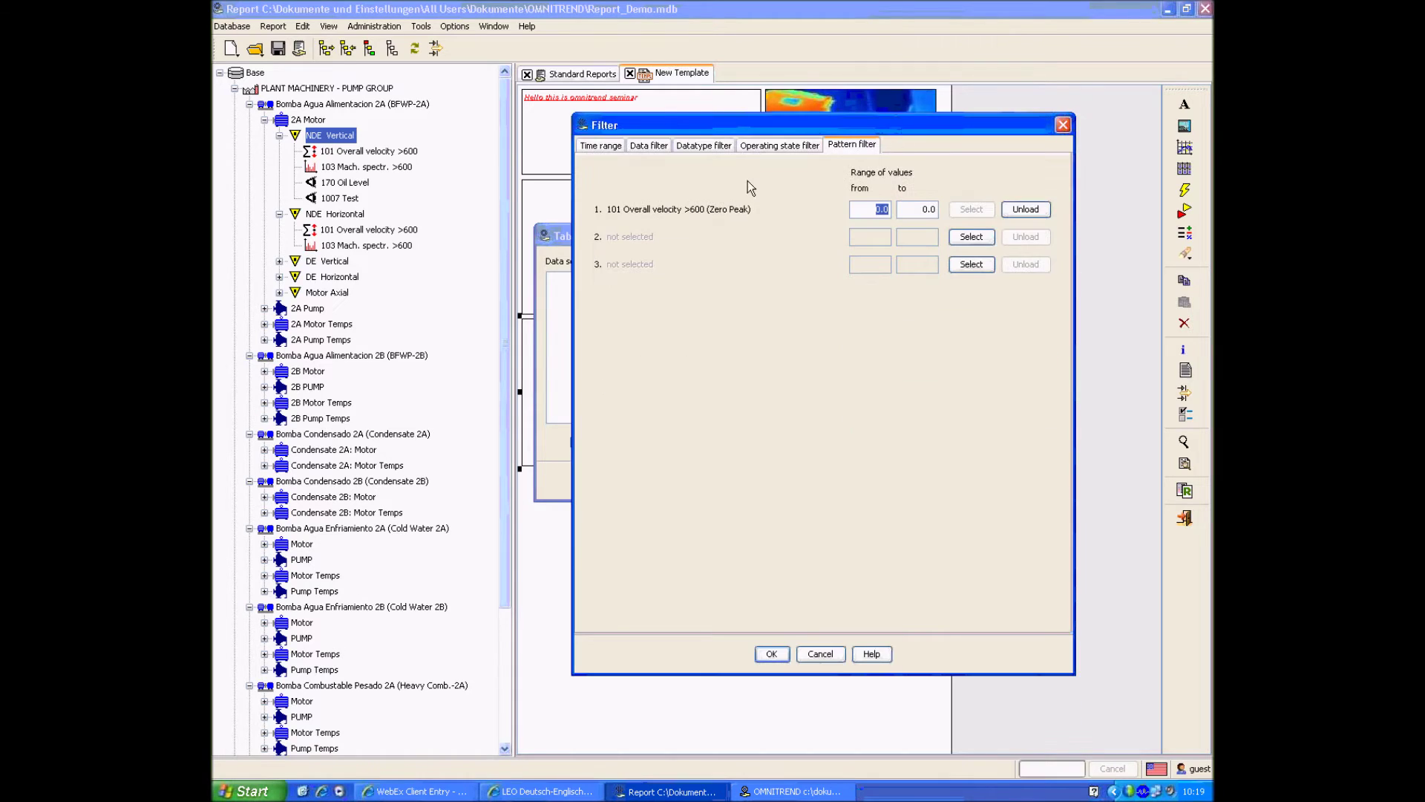
click(711, 145)
click(594, 146)
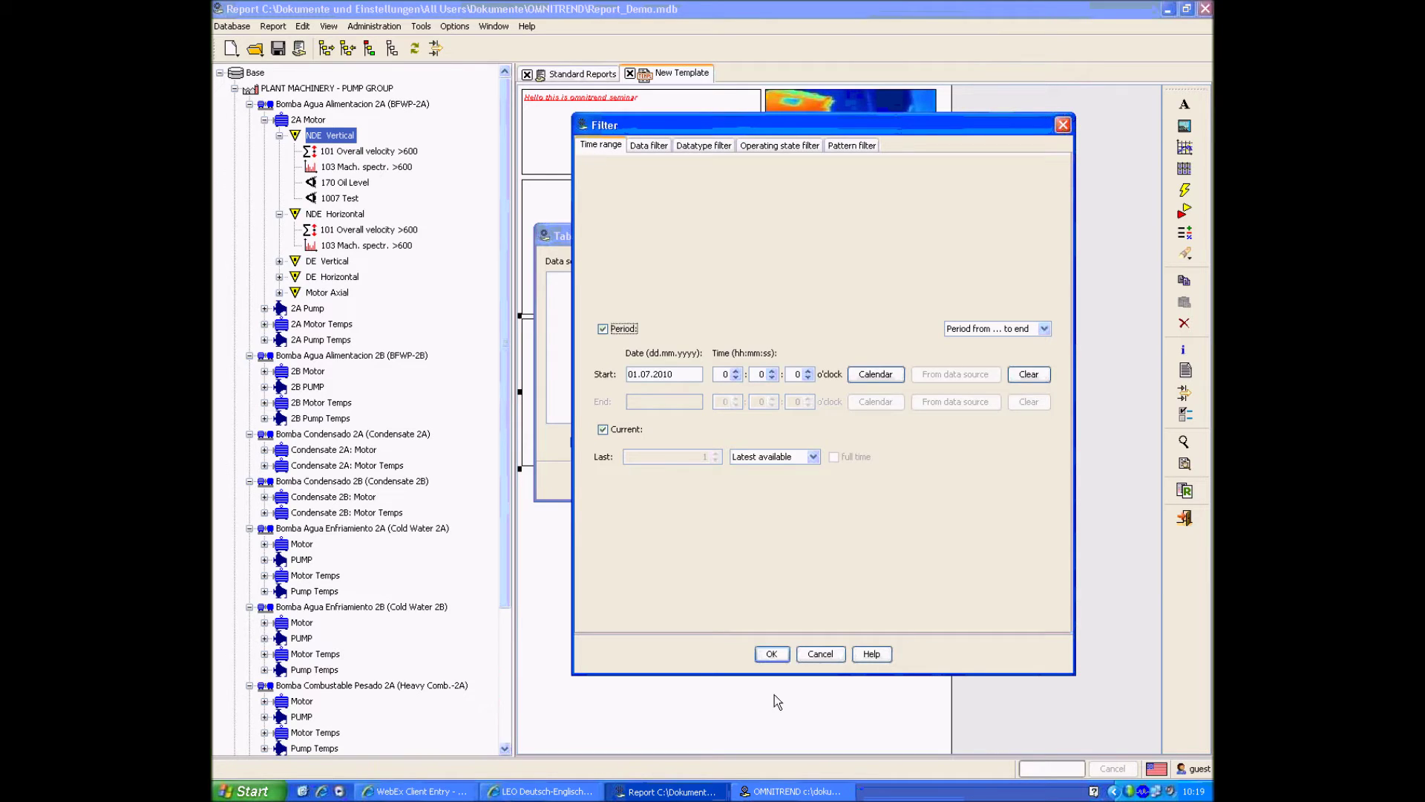
click(772, 653)
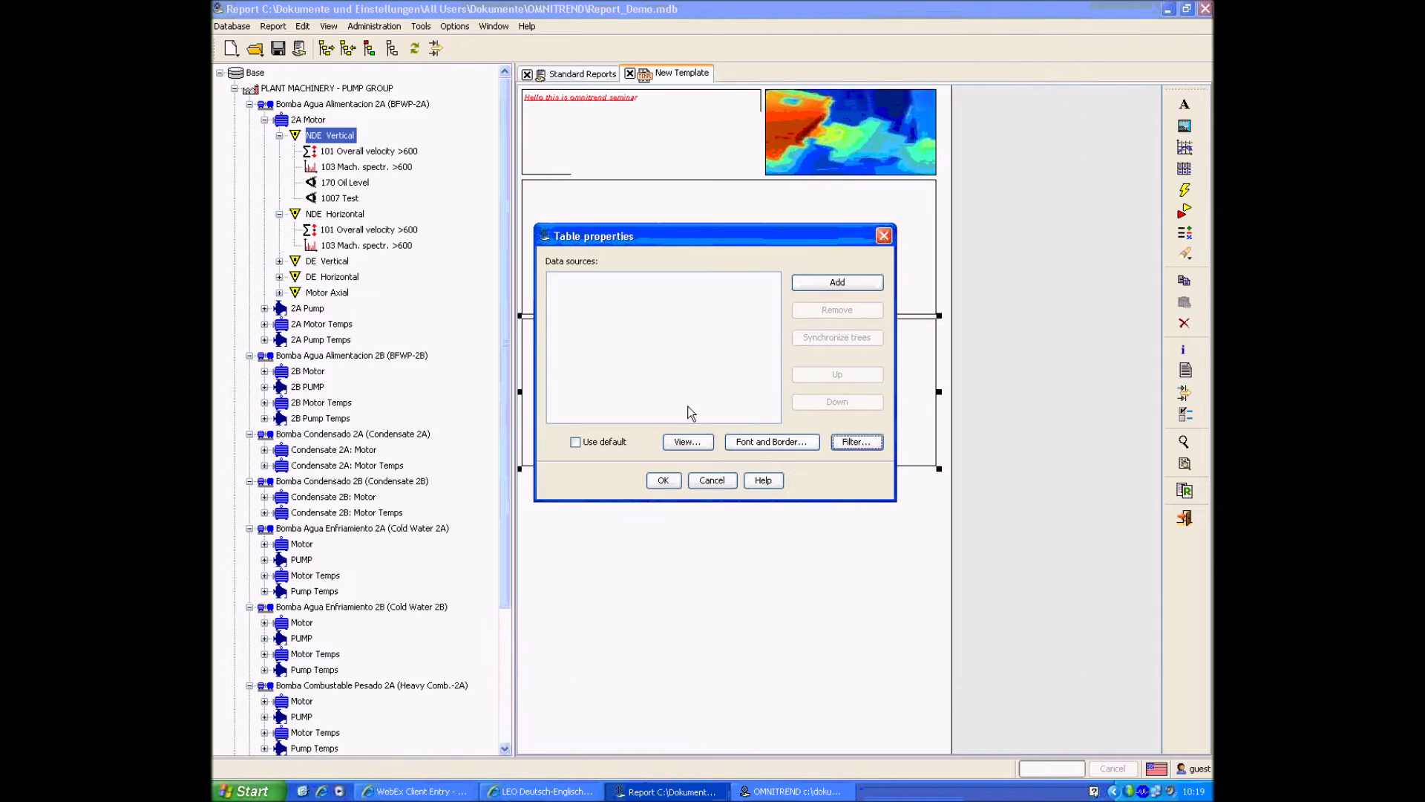
click(662, 481)
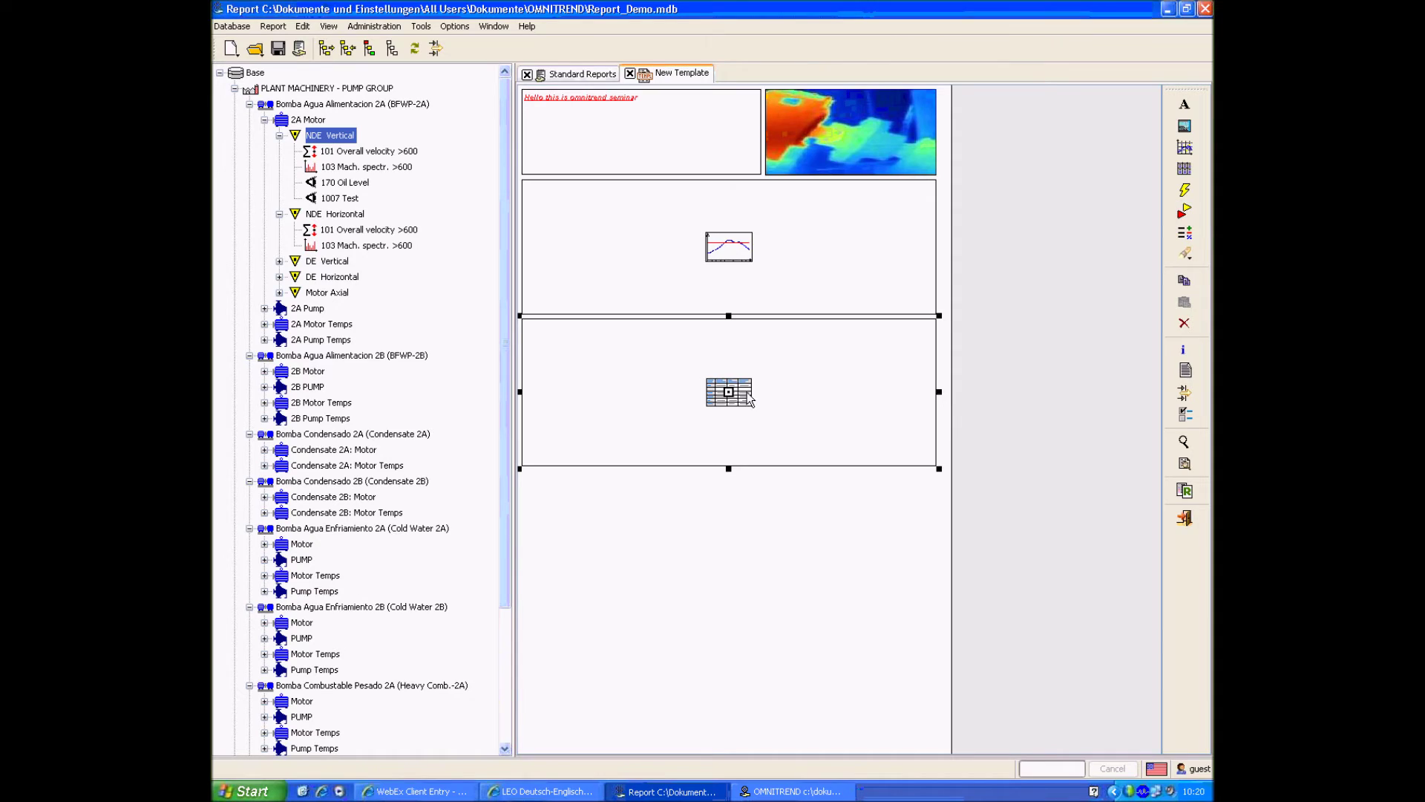
Delete the table, the diagram, the text box and the image so the template page is empty
key(Delete)
click(728, 297)
key(Delete)
click(680, 146)
key(Delete)
click(803, 132)
key(Delete)
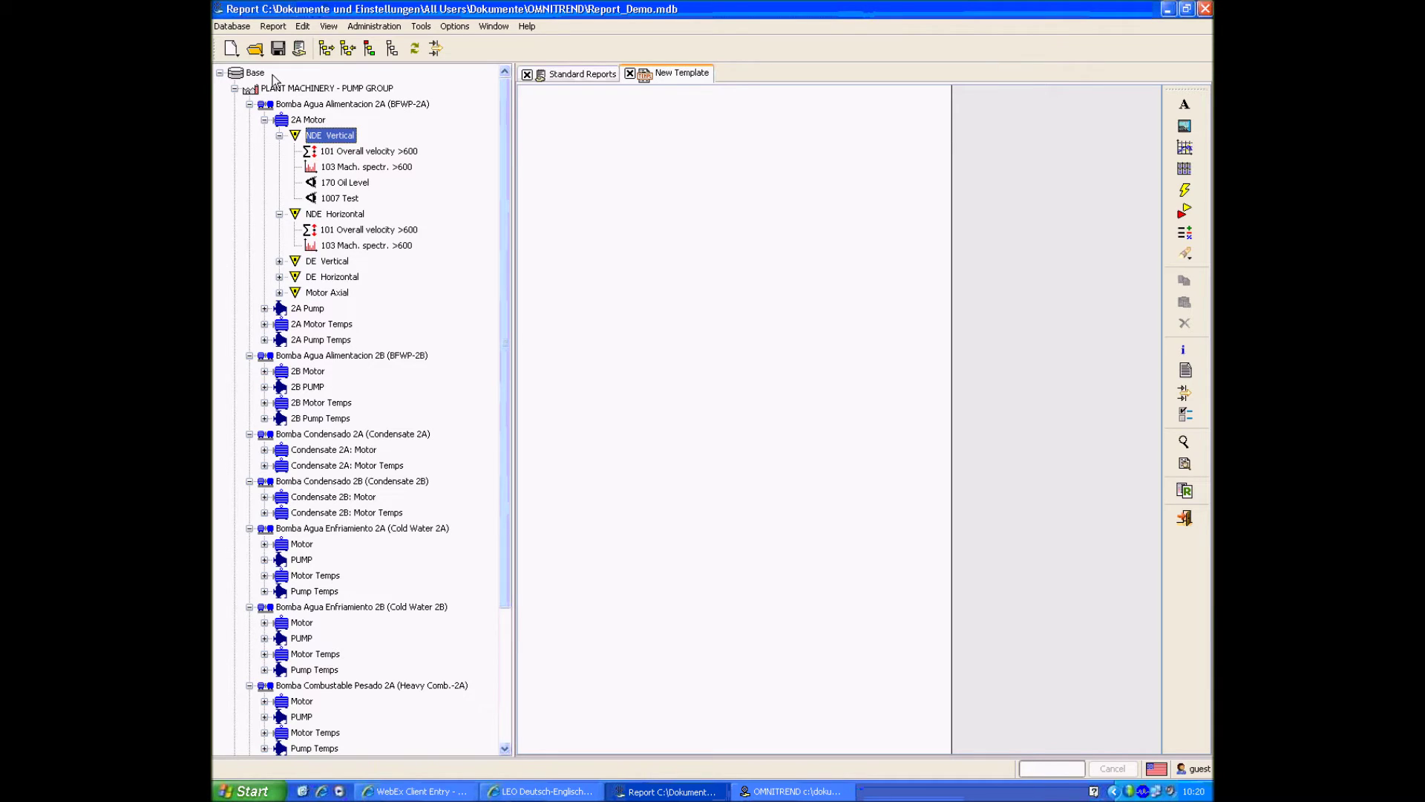
Place a list element with coloured alarm-status triangles over nearly the whole template page and deselect it
click(1185, 213)
drag(534, 92, 931, 725)
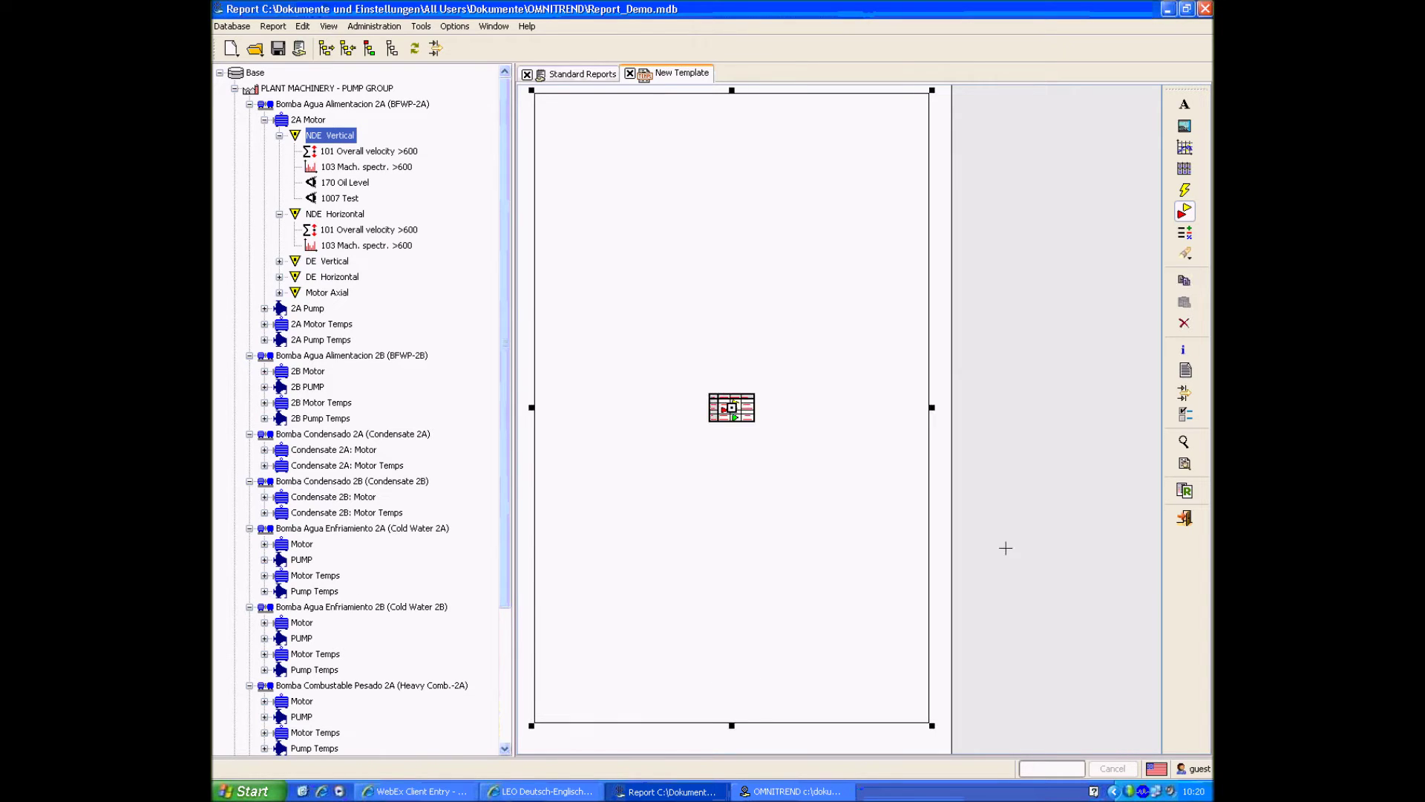
key(Escape)
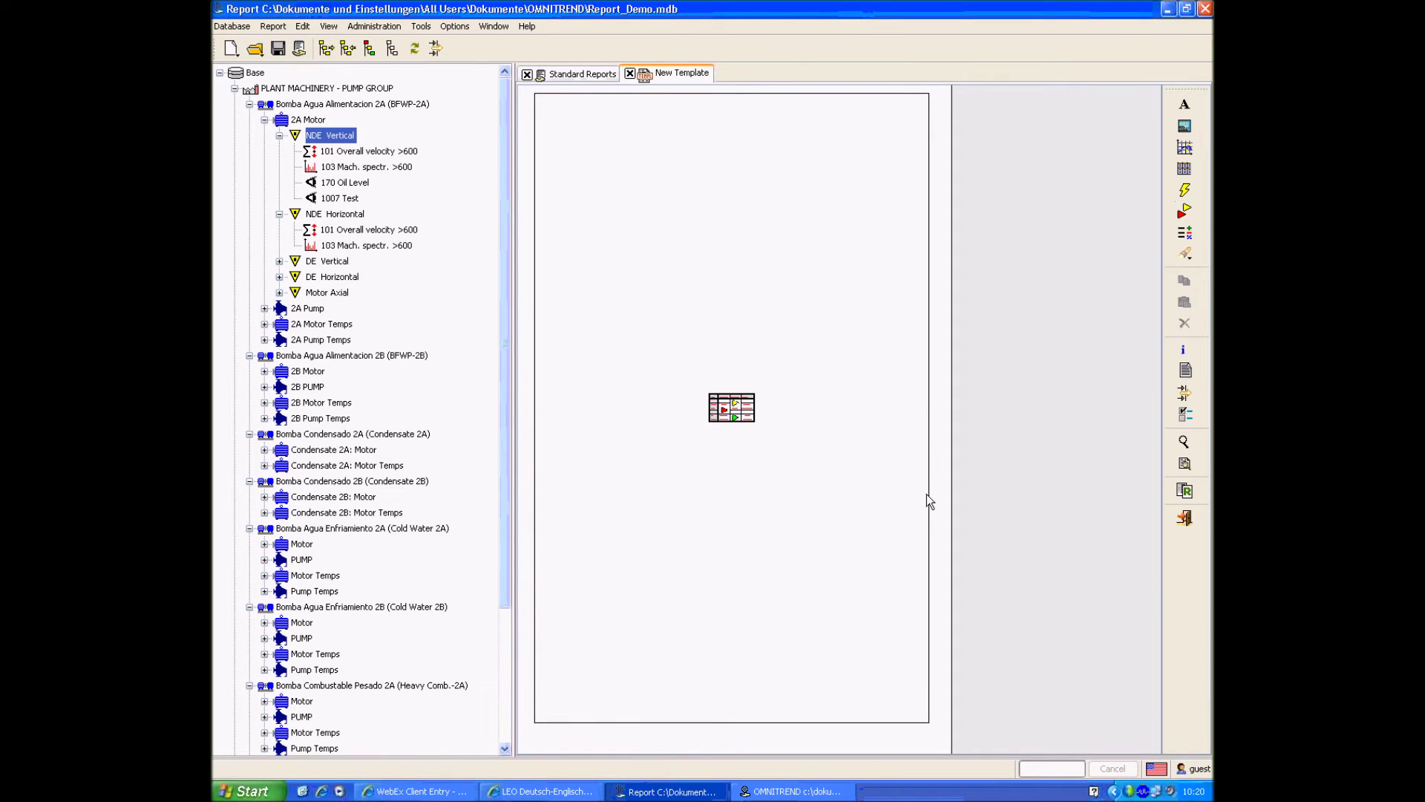
Keep Alarm status list as the list element's alarm type, then generate the live report for the whole Base and close it after viewing
double_click(841, 290)
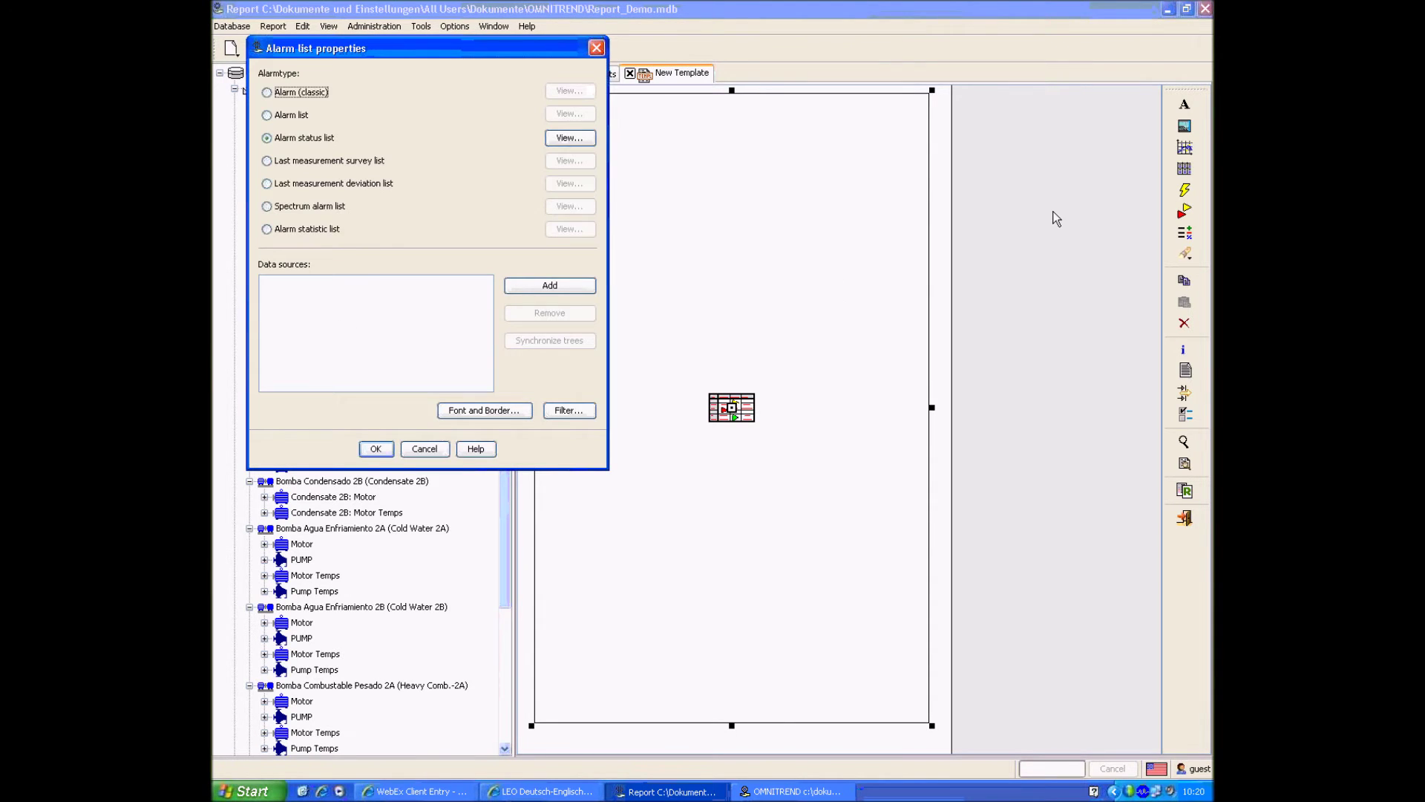
drag(455, 43, 842, 153)
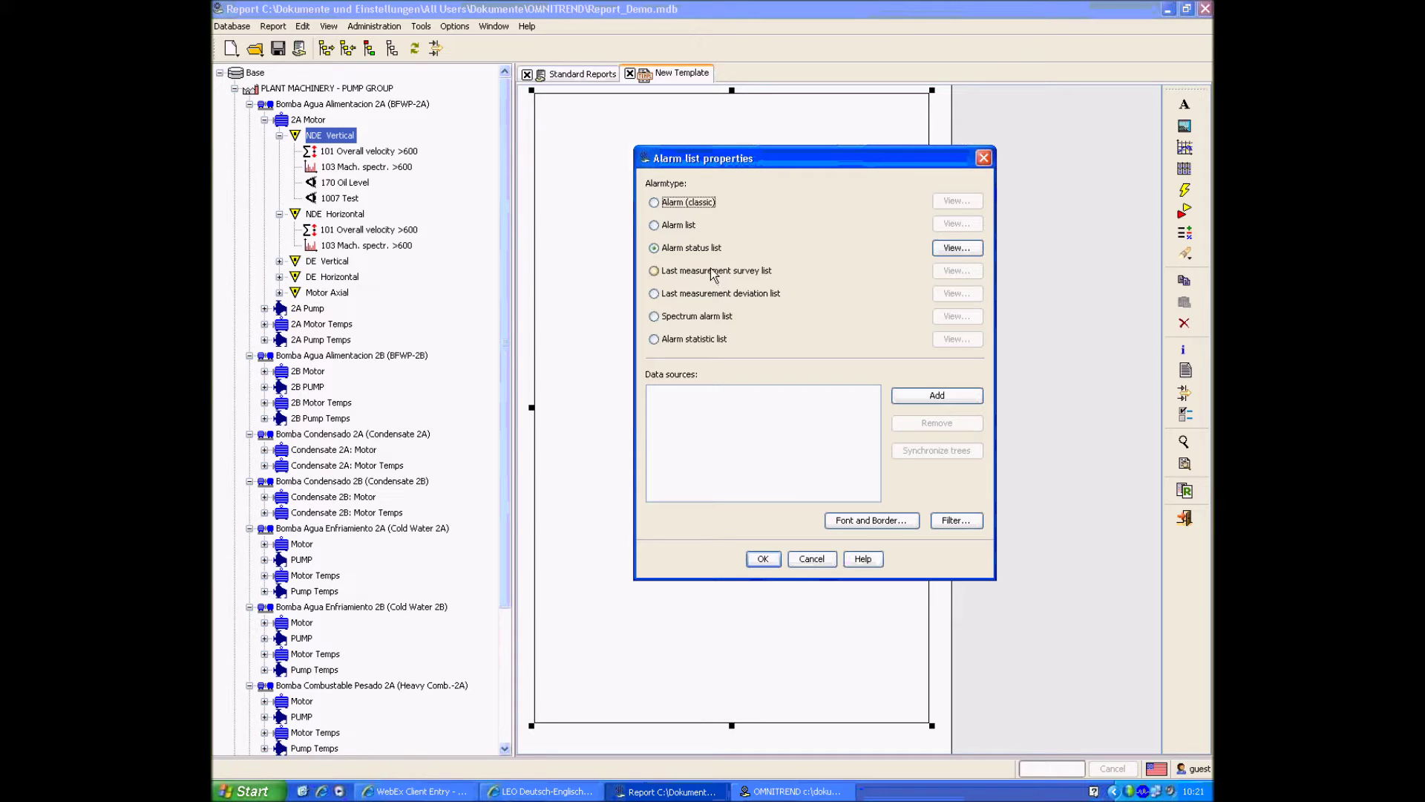
click(674, 248)
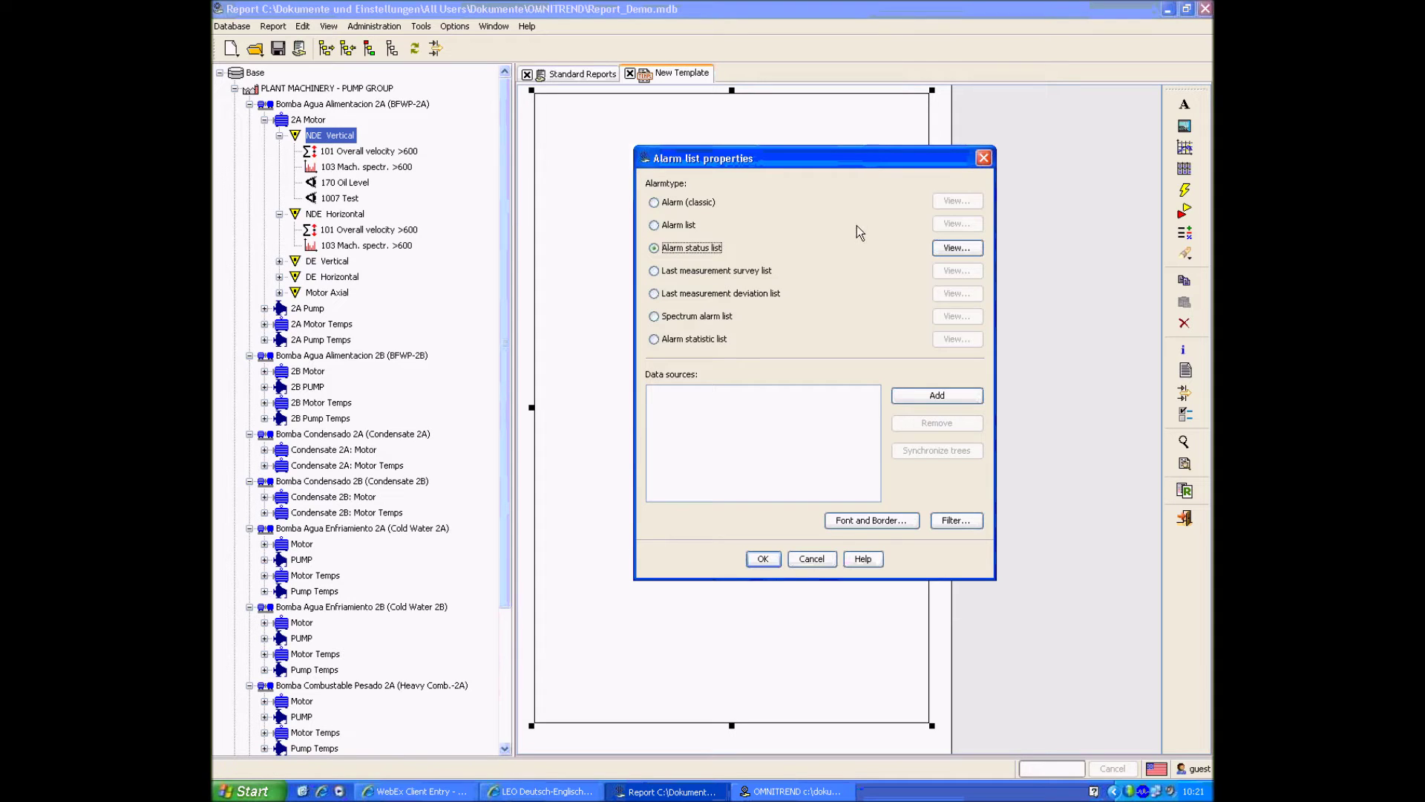
click(757, 559)
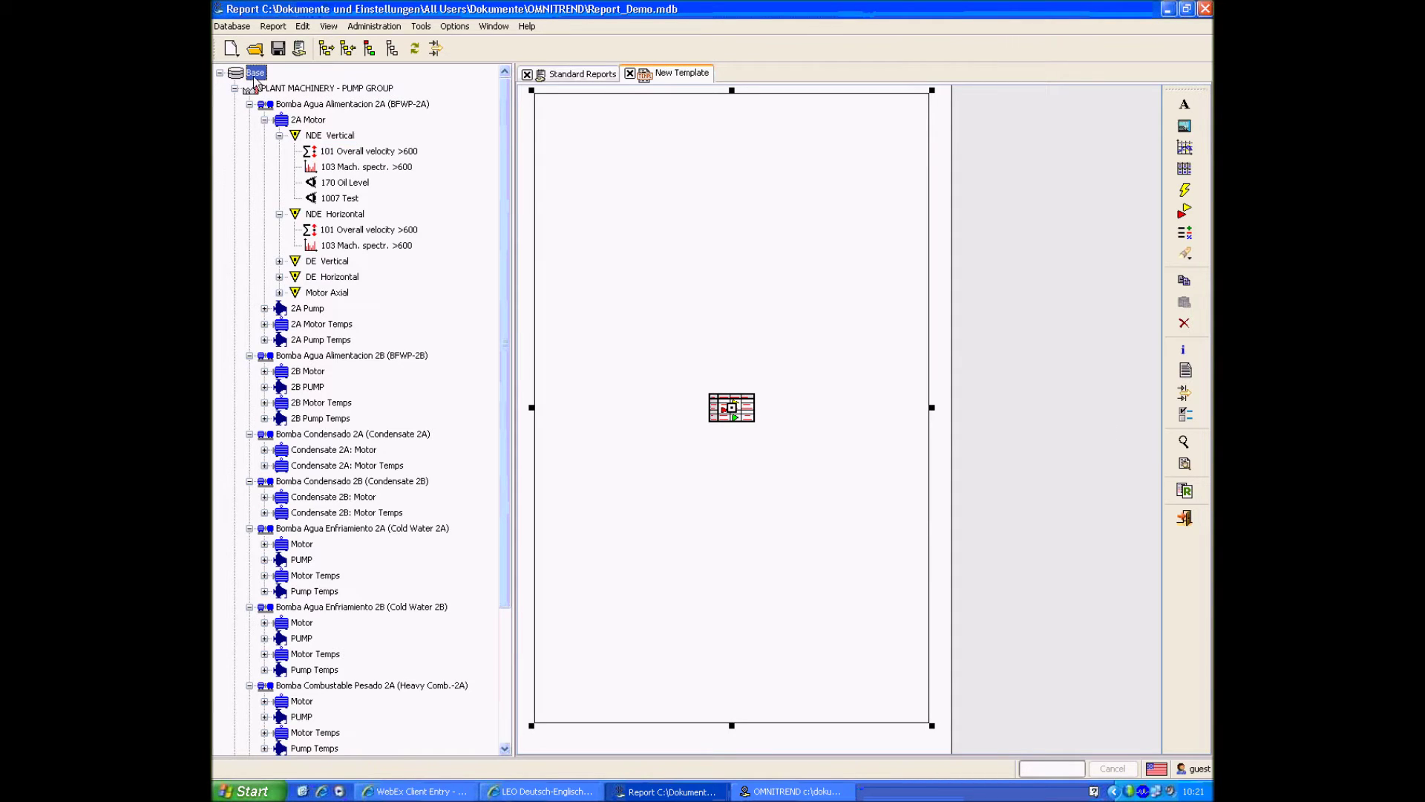
click(1192, 488)
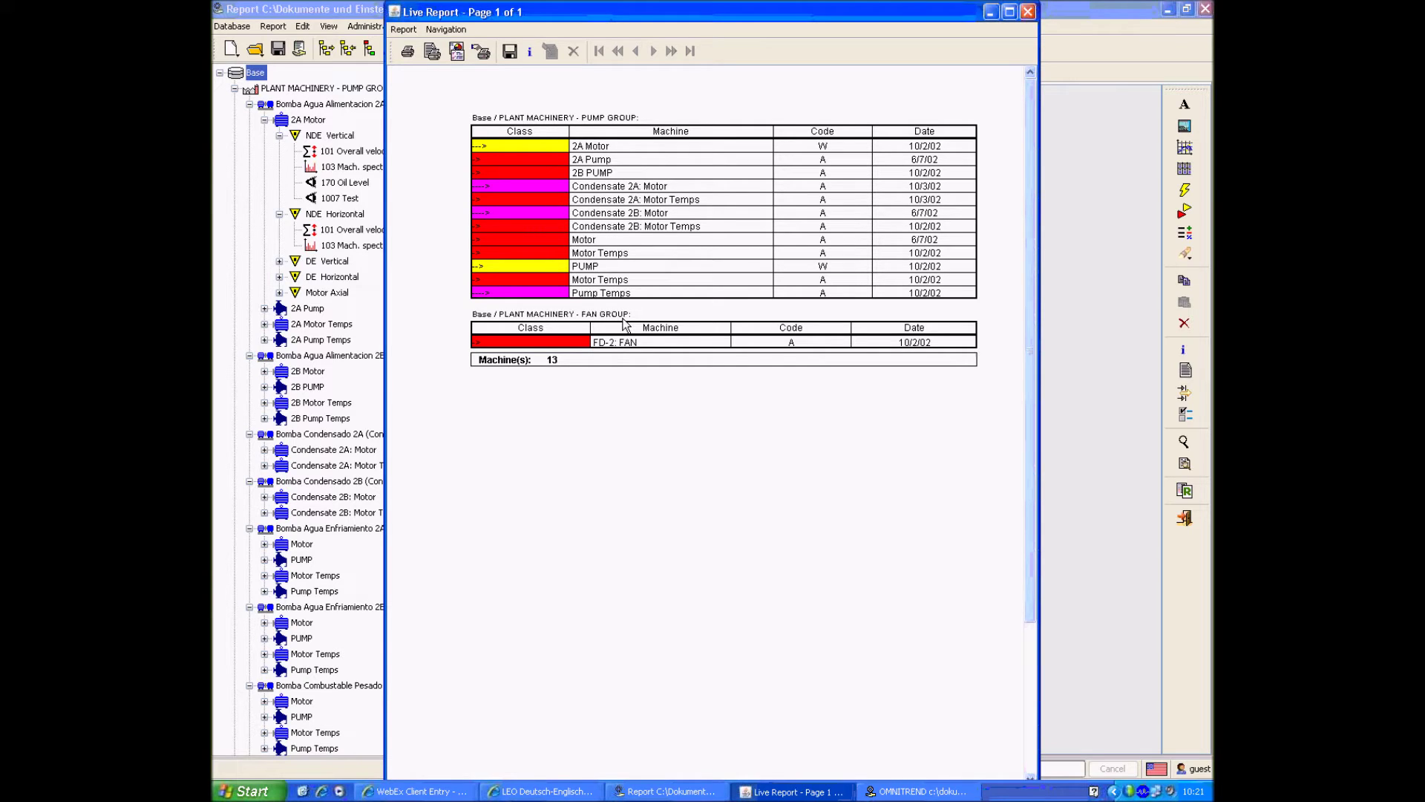
click(1028, 12)
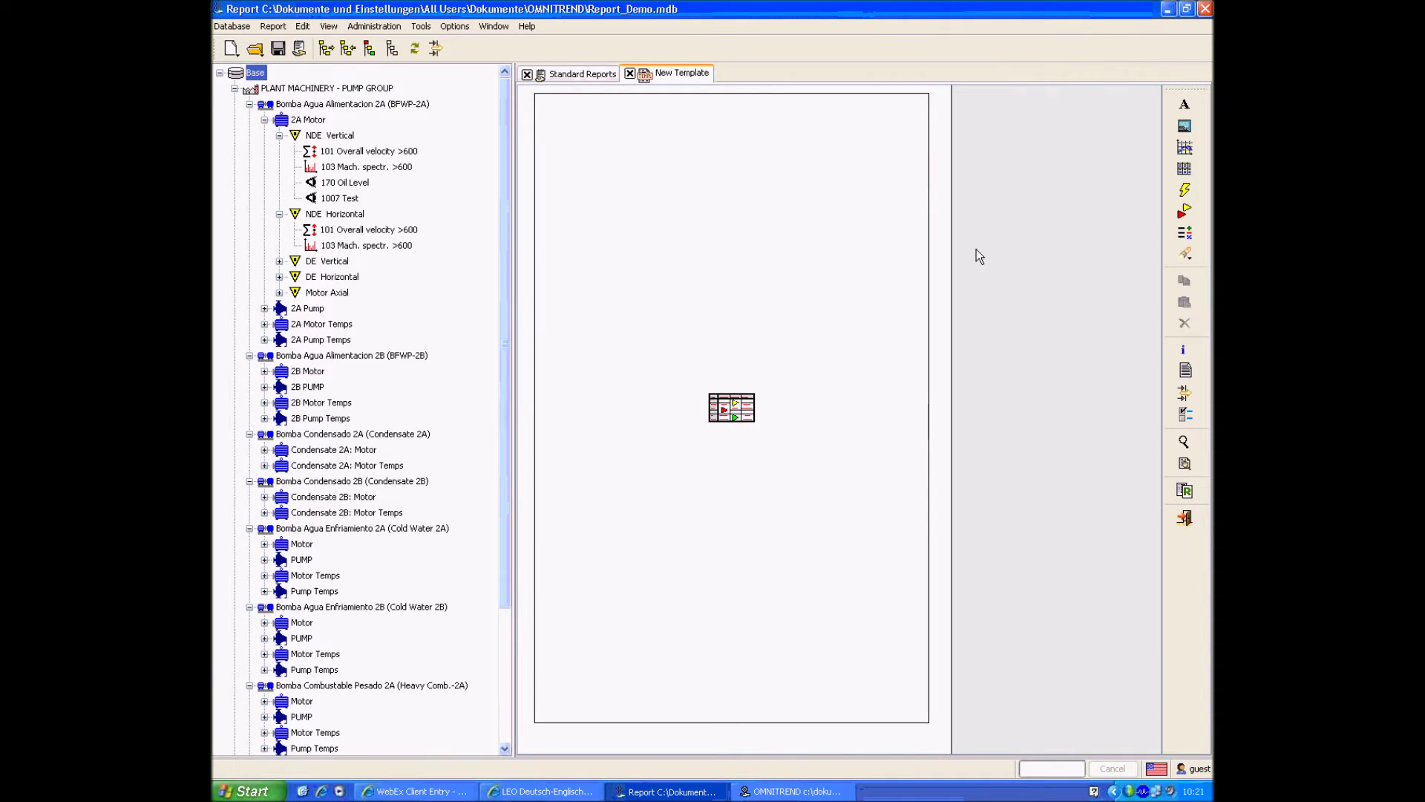
Look at the font and border options of the alarm list element and leave them without changes
click(800, 267)
double_click(800, 260)
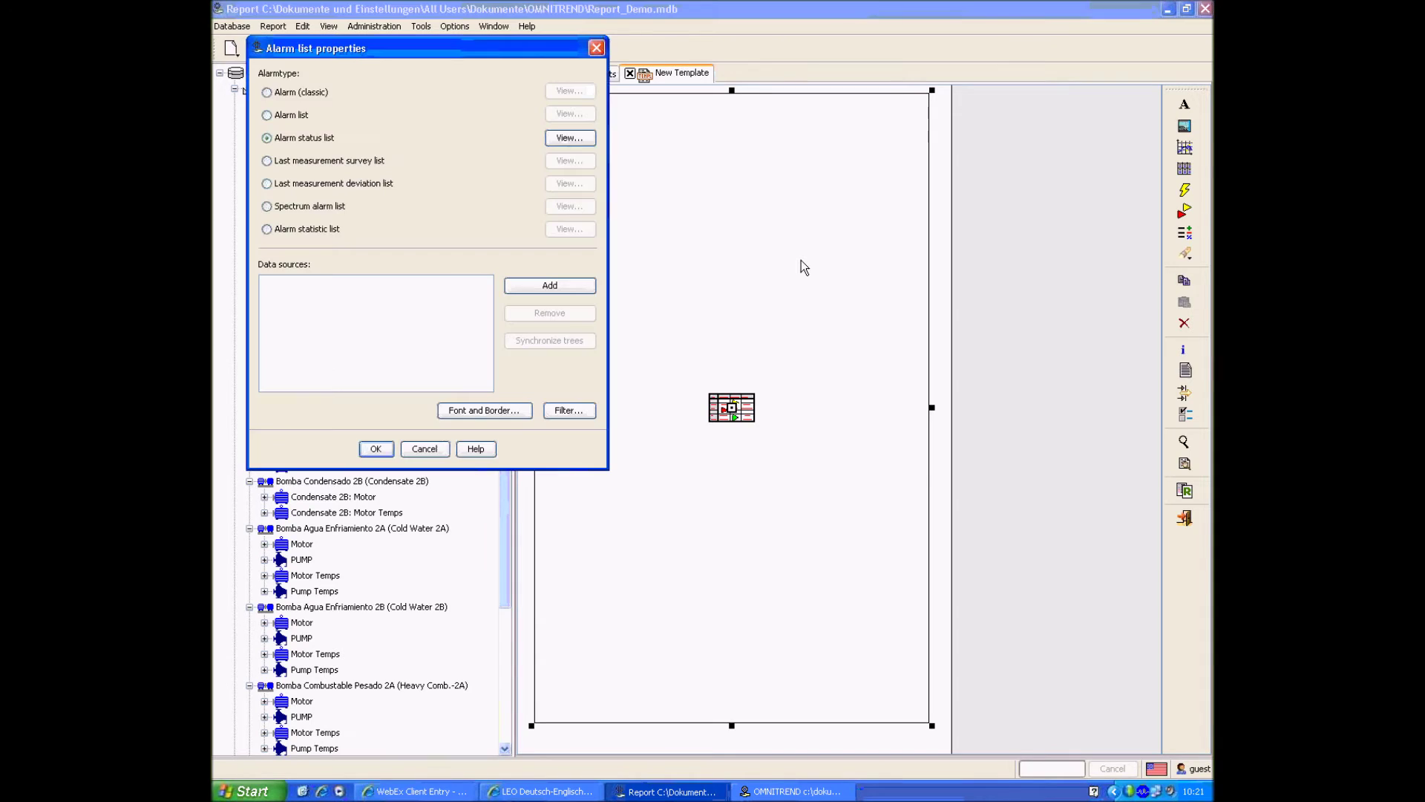
click(496, 413)
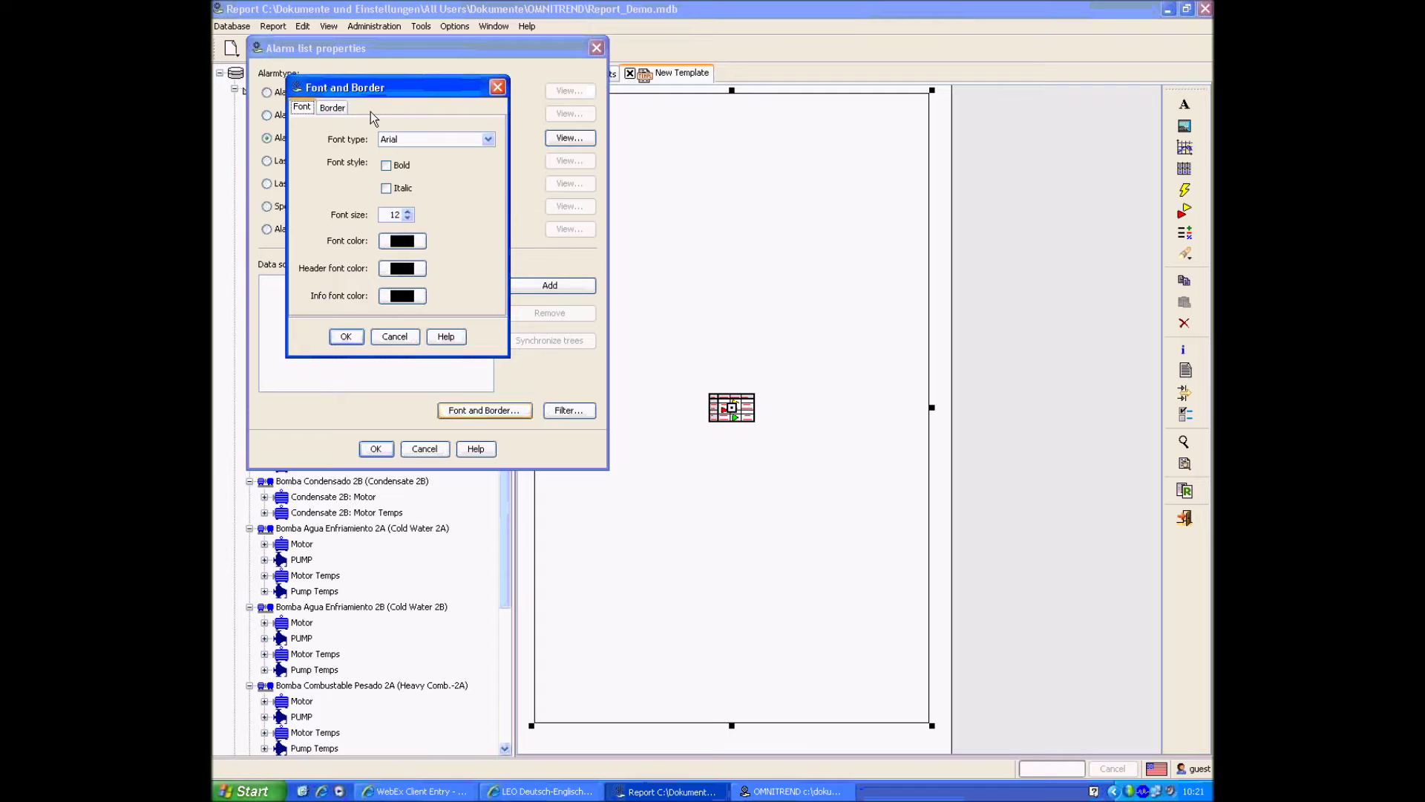
click(392, 337)
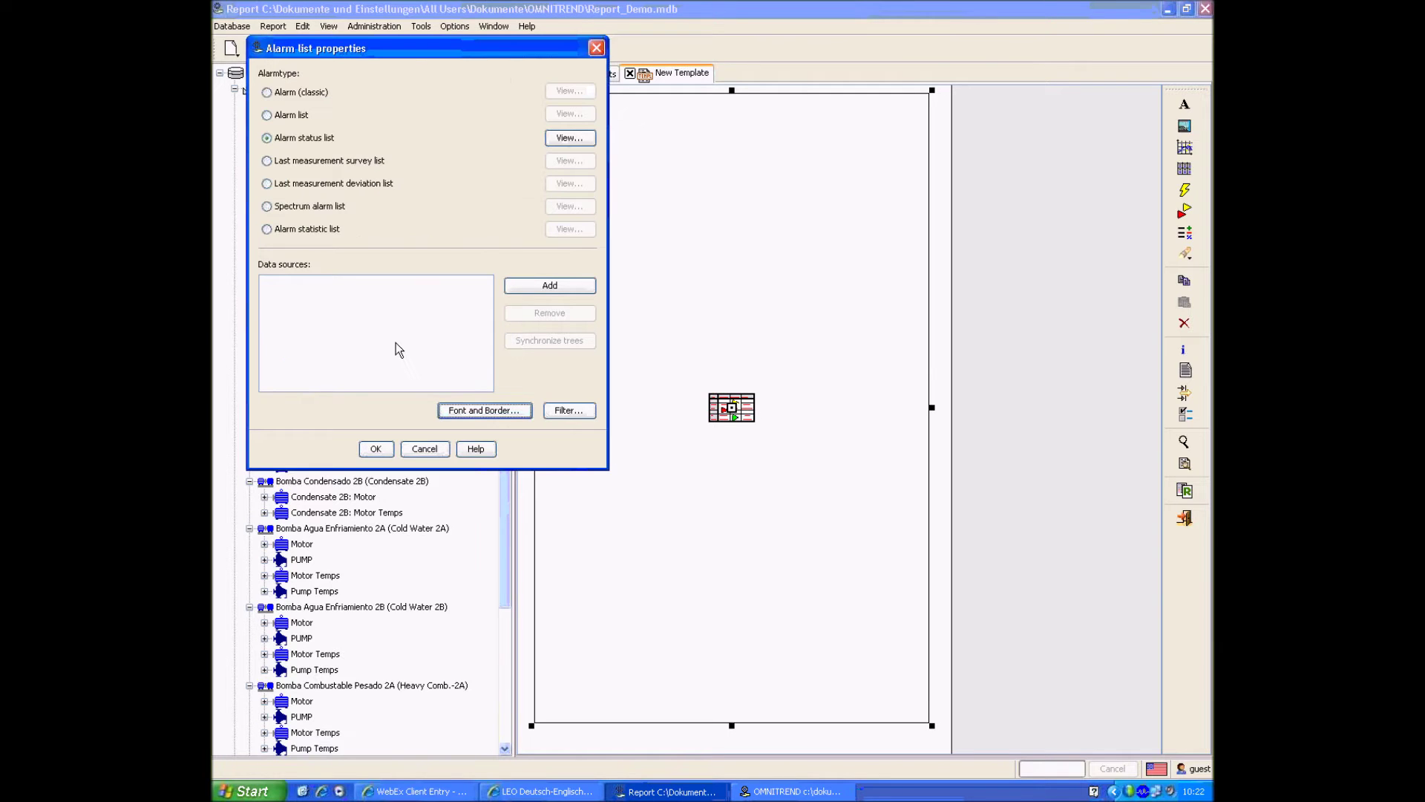
Restrict the alarm list's datatype filter to Spectra as the only measurement task and accept the list properties
click(569, 410)
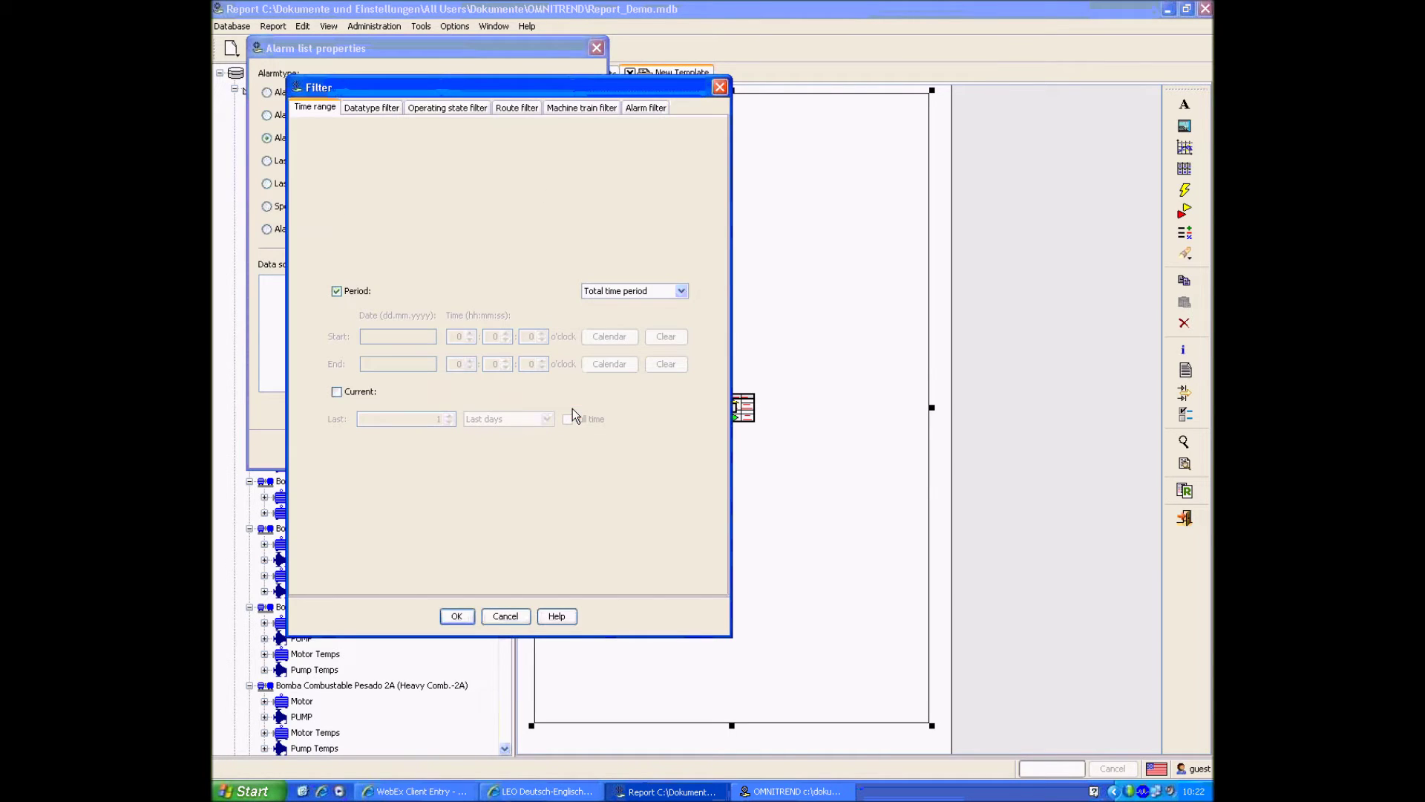
click(611, 294)
click(393, 113)
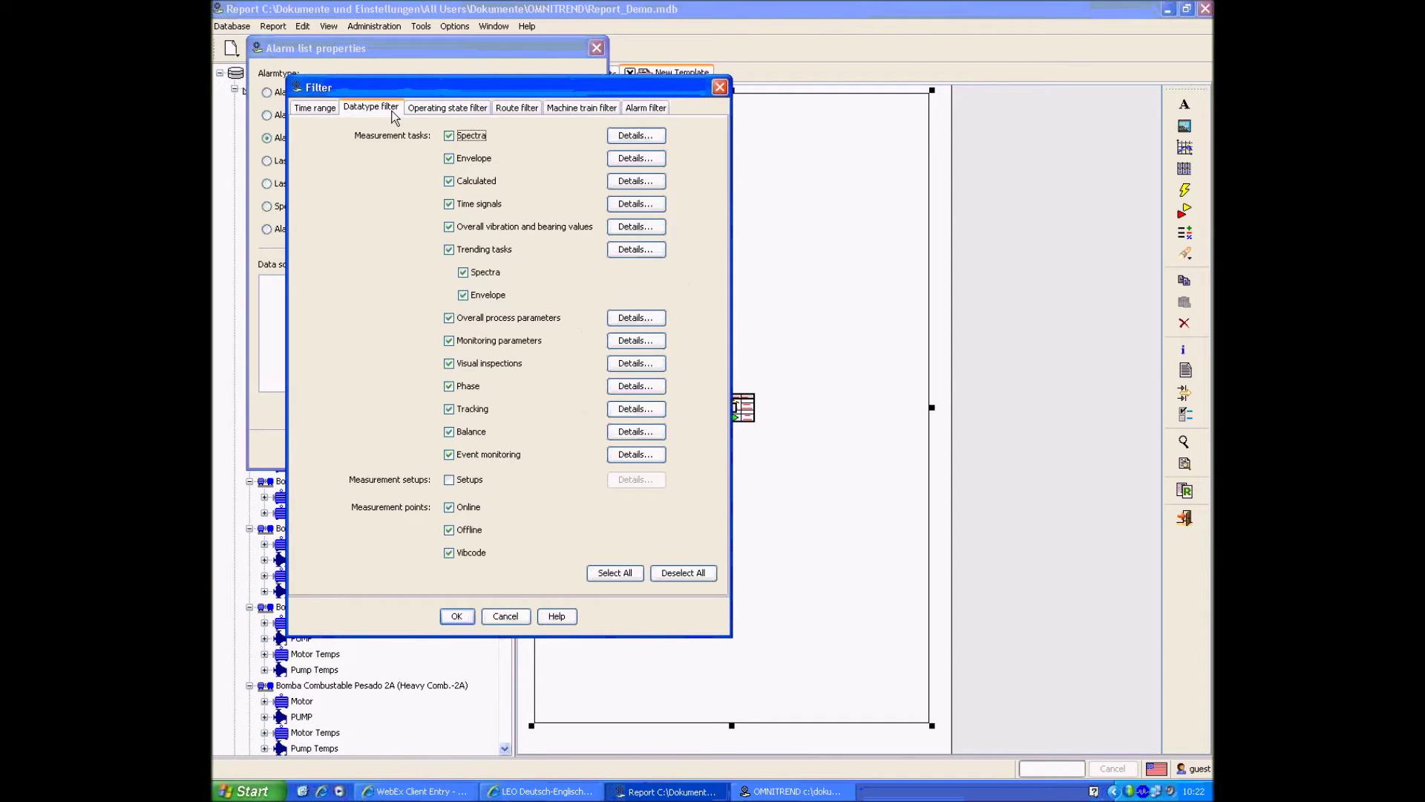
click(458, 158)
click(458, 181)
click(459, 205)
click(459, 227)
click(458, 250)
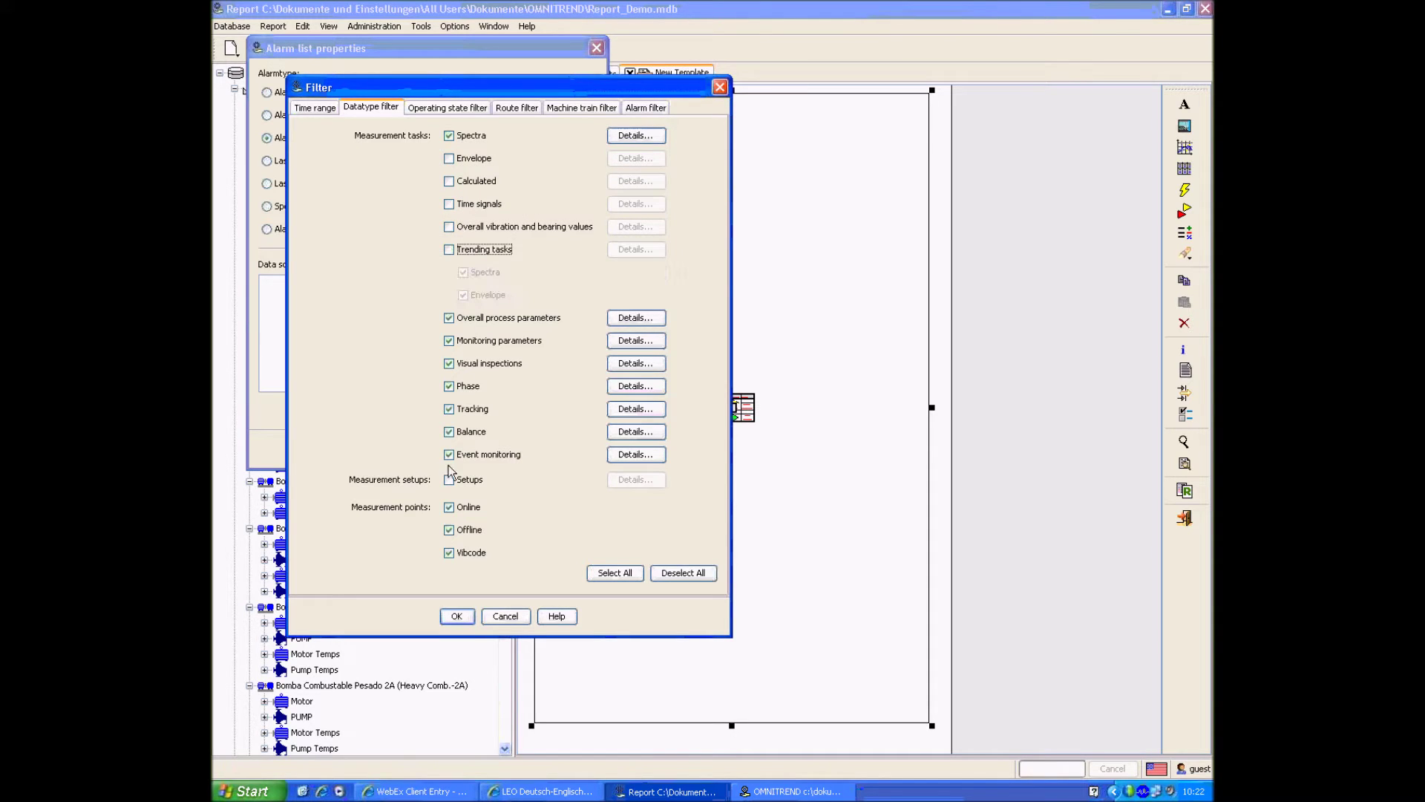
click(459, 409)
click(458, 432)
click(458, 454)
click(458, 409)
click(458, 386)
click(459, 409)
click(459, 363)
click(458, 318)
click(470, 343)
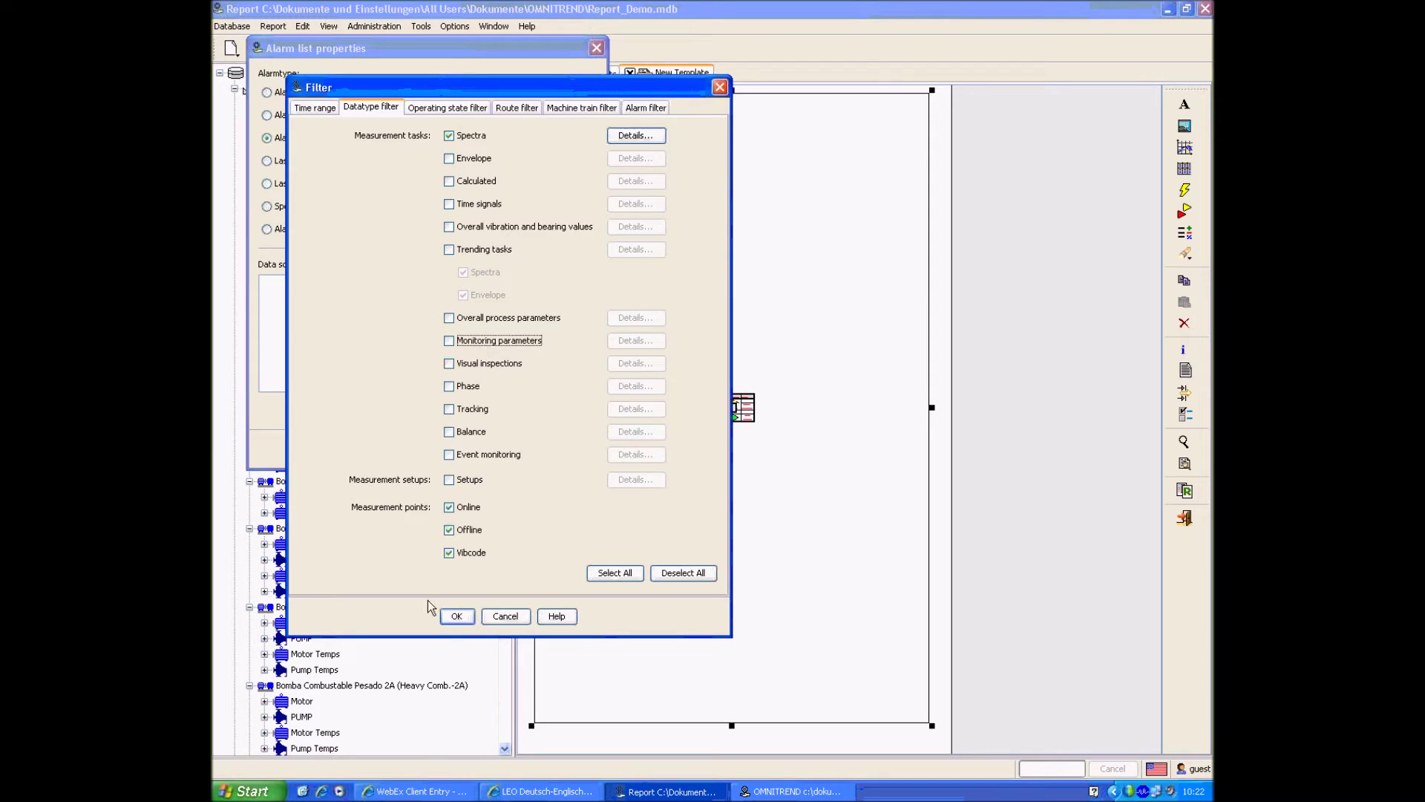
click(457, 616)
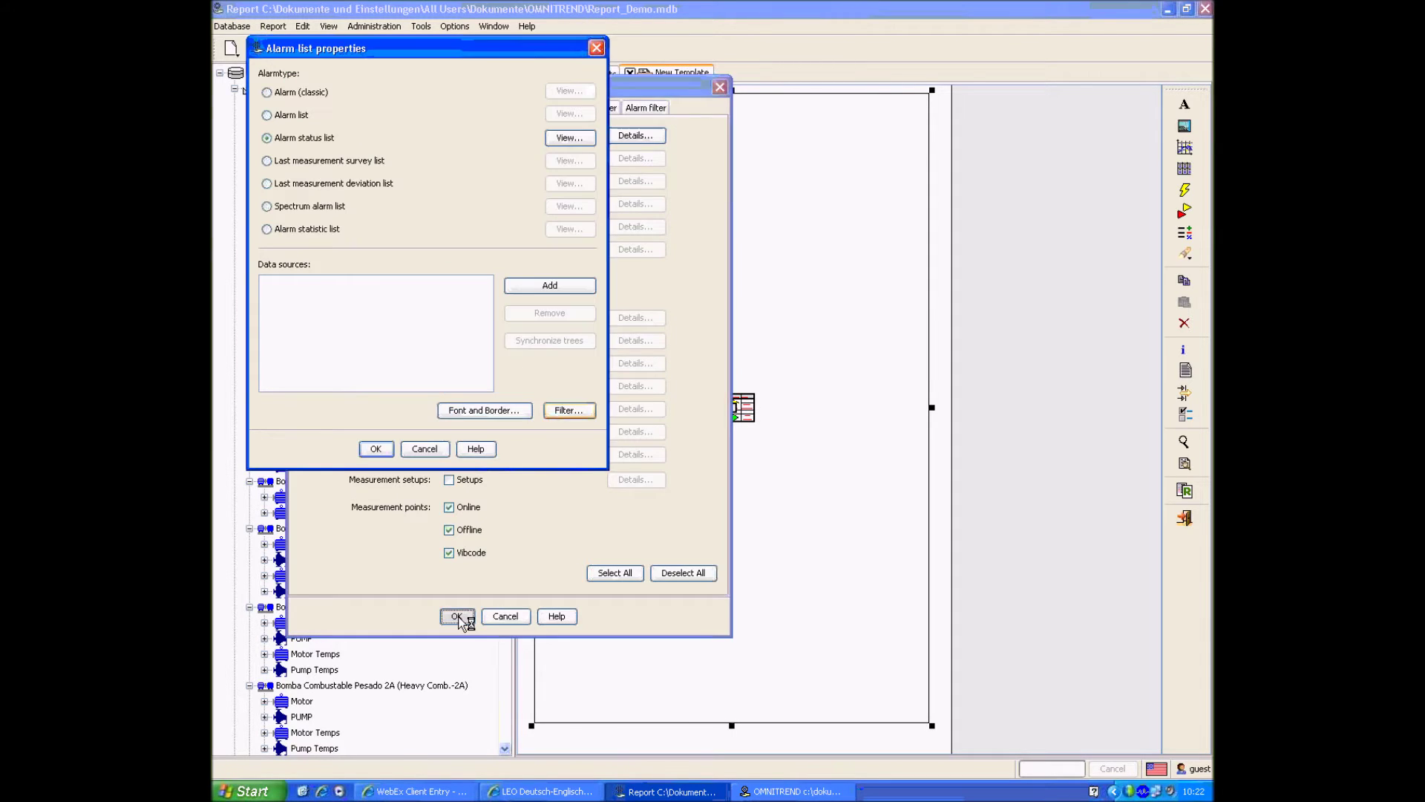
click(376, 448)
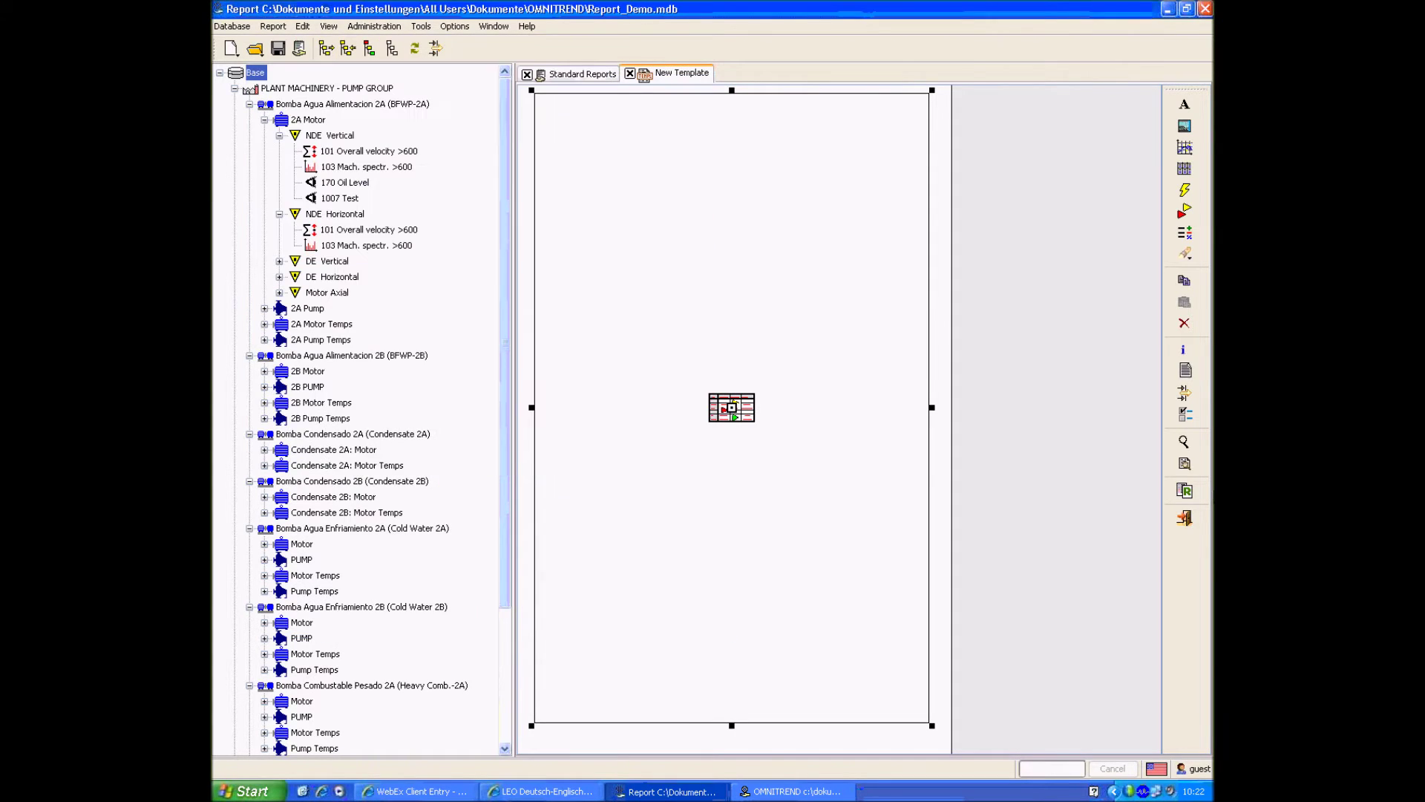
Generate the live report for Base from the filtered alarm status list, examine the listed machines and close the report
click(1183, 491)
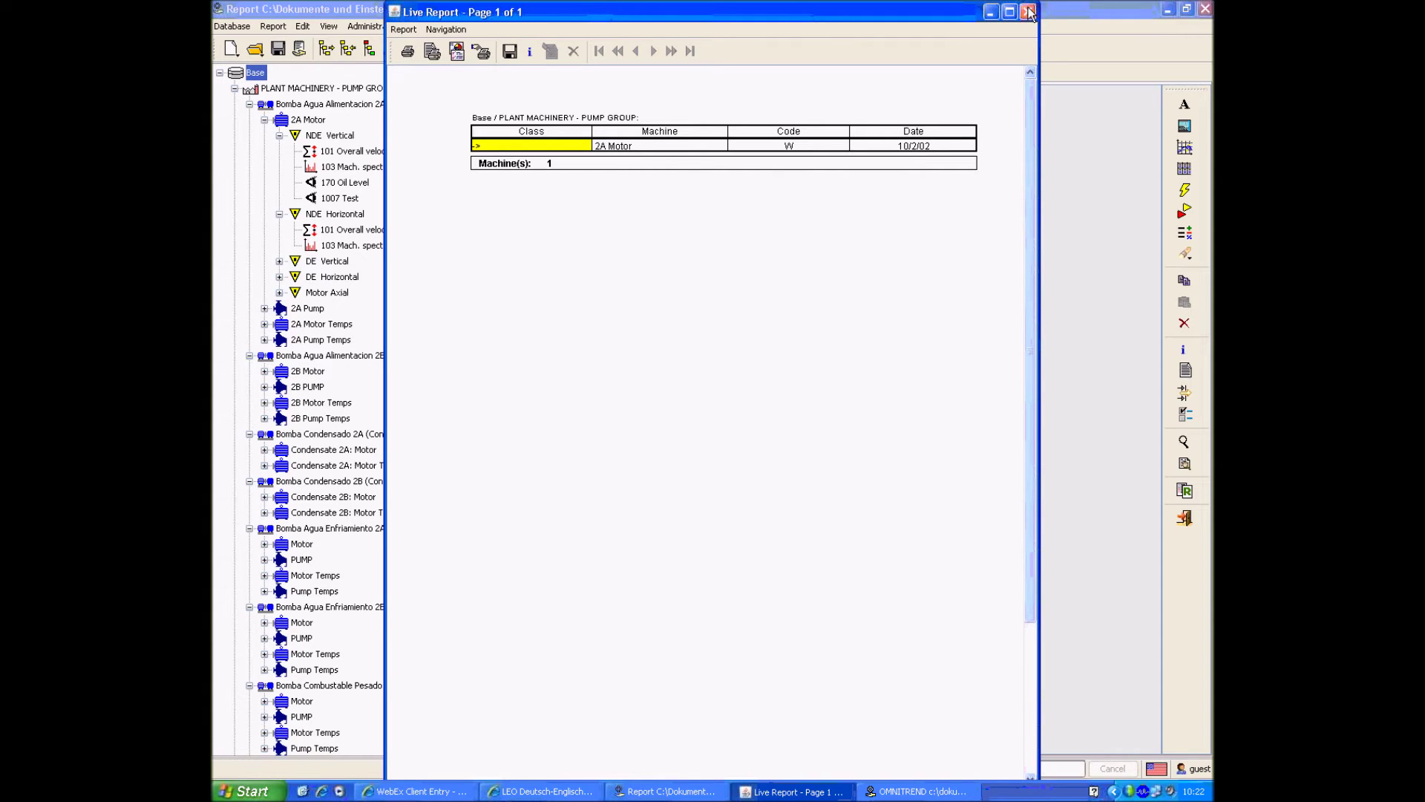
key(alt+F4)
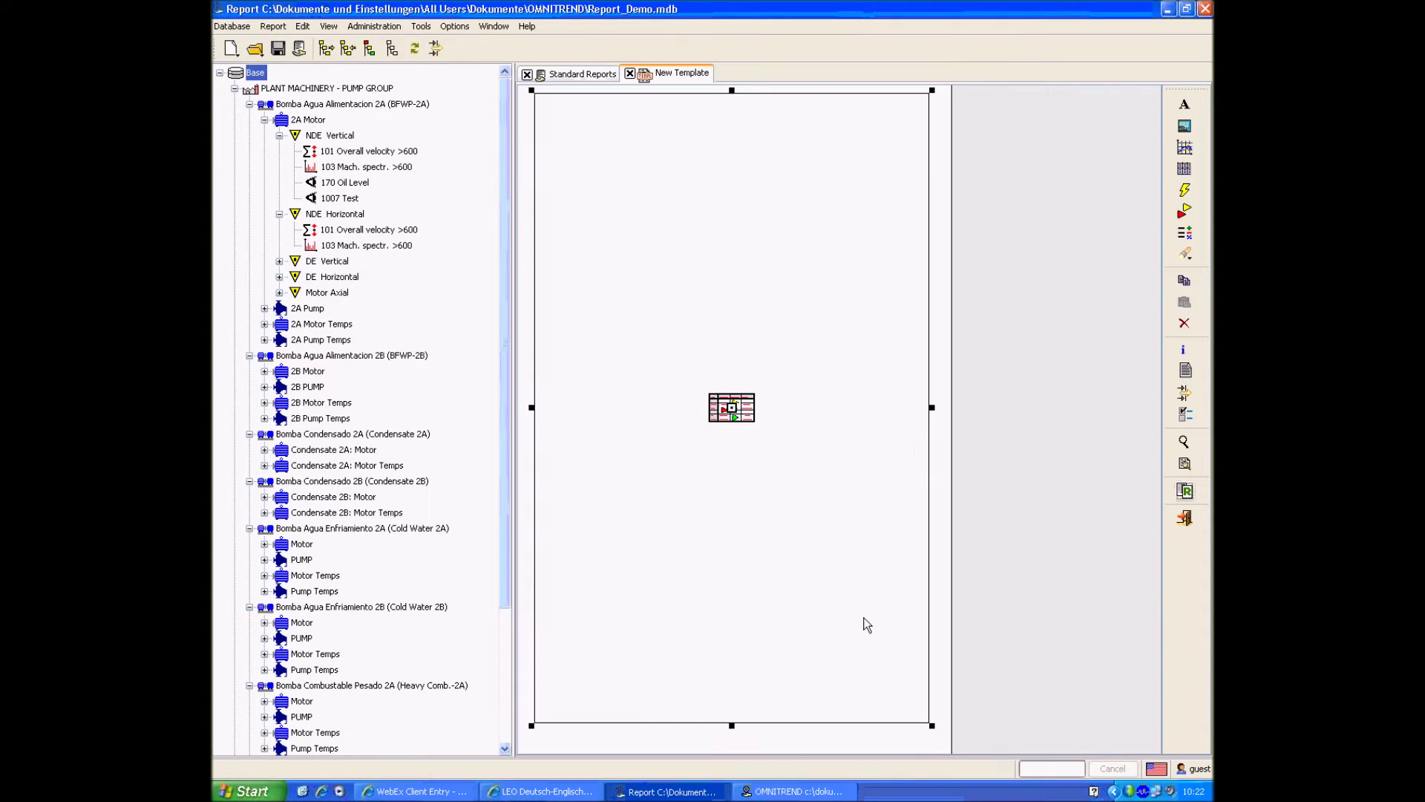
right_click(1129, 792)
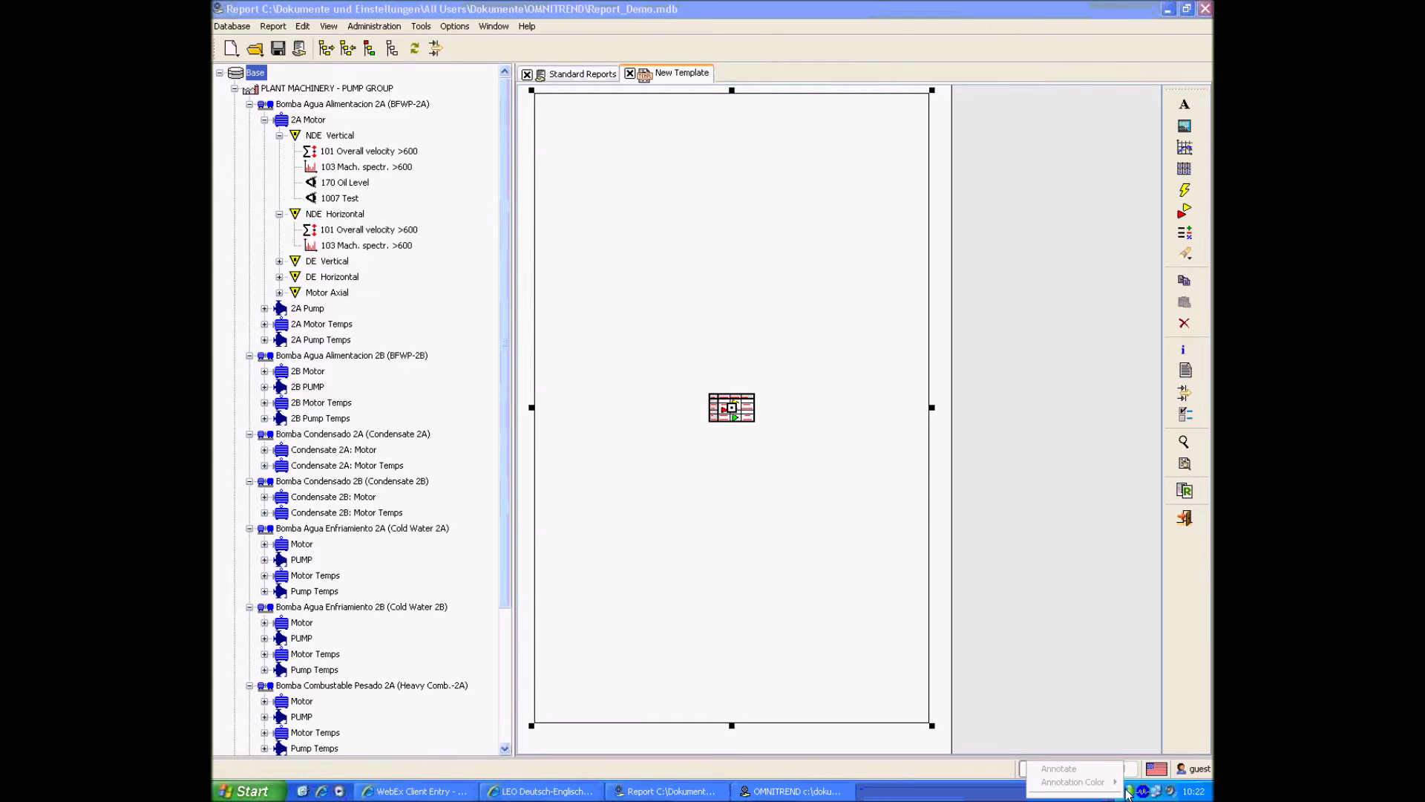
key(Escape)
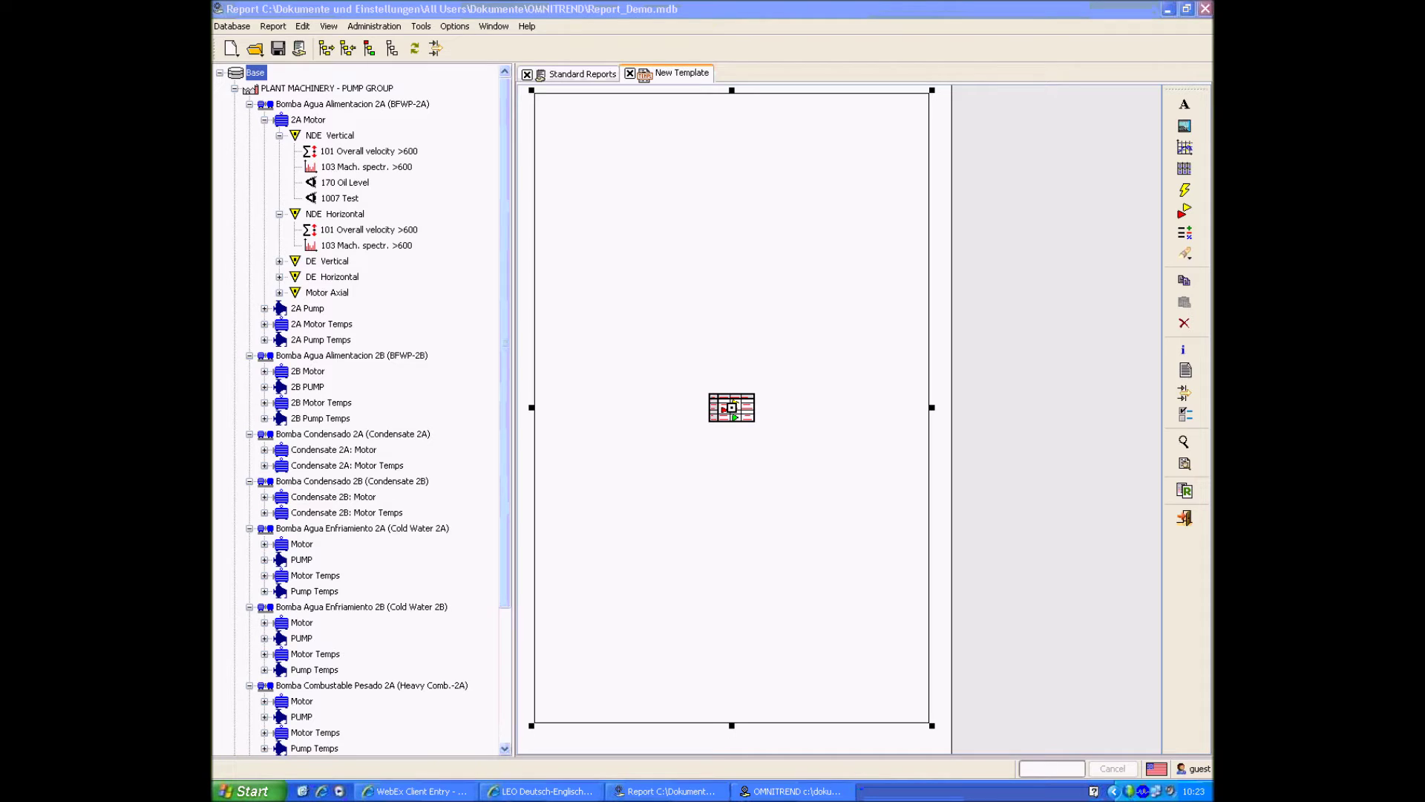
Remove the alarm status list element from the template page
click(892, 218)
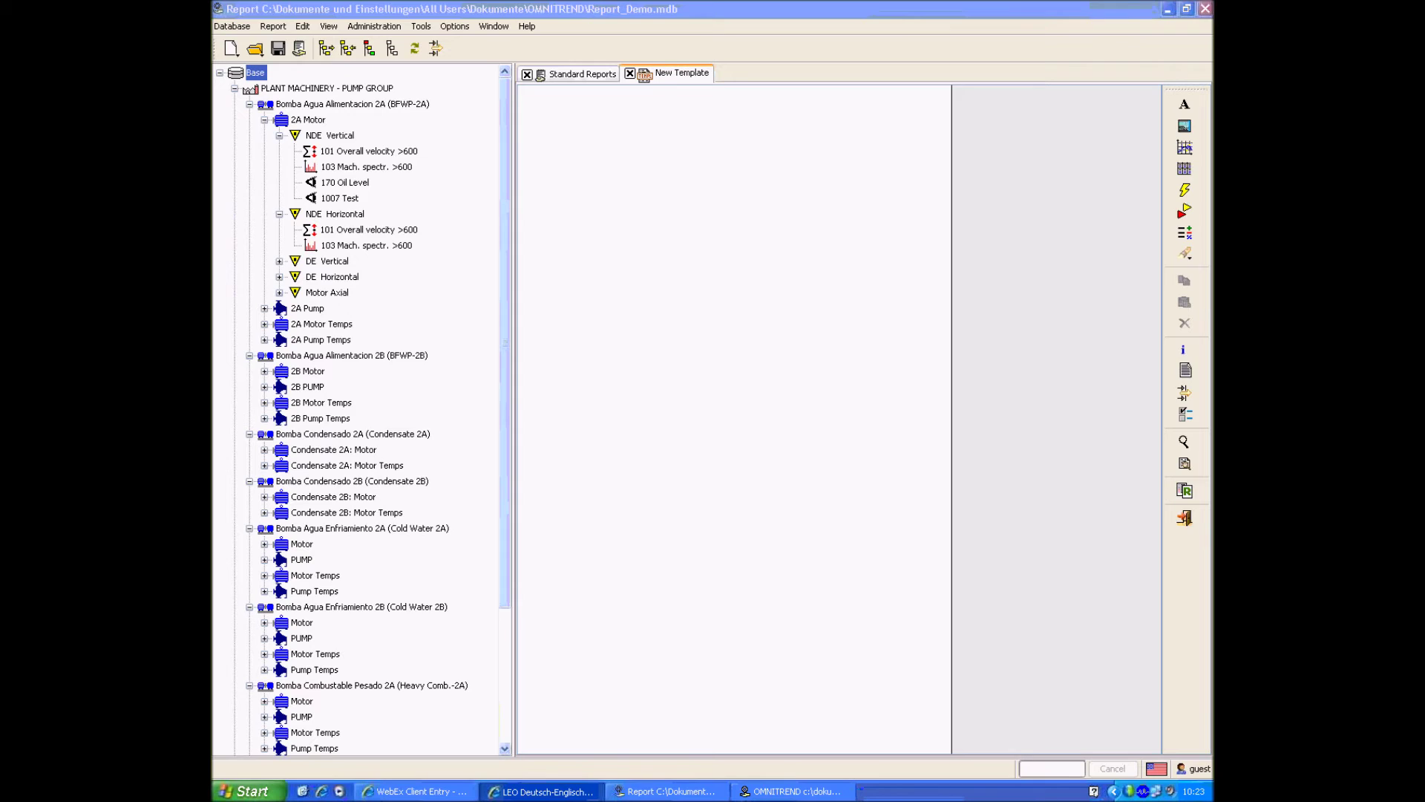
click(785, 286)
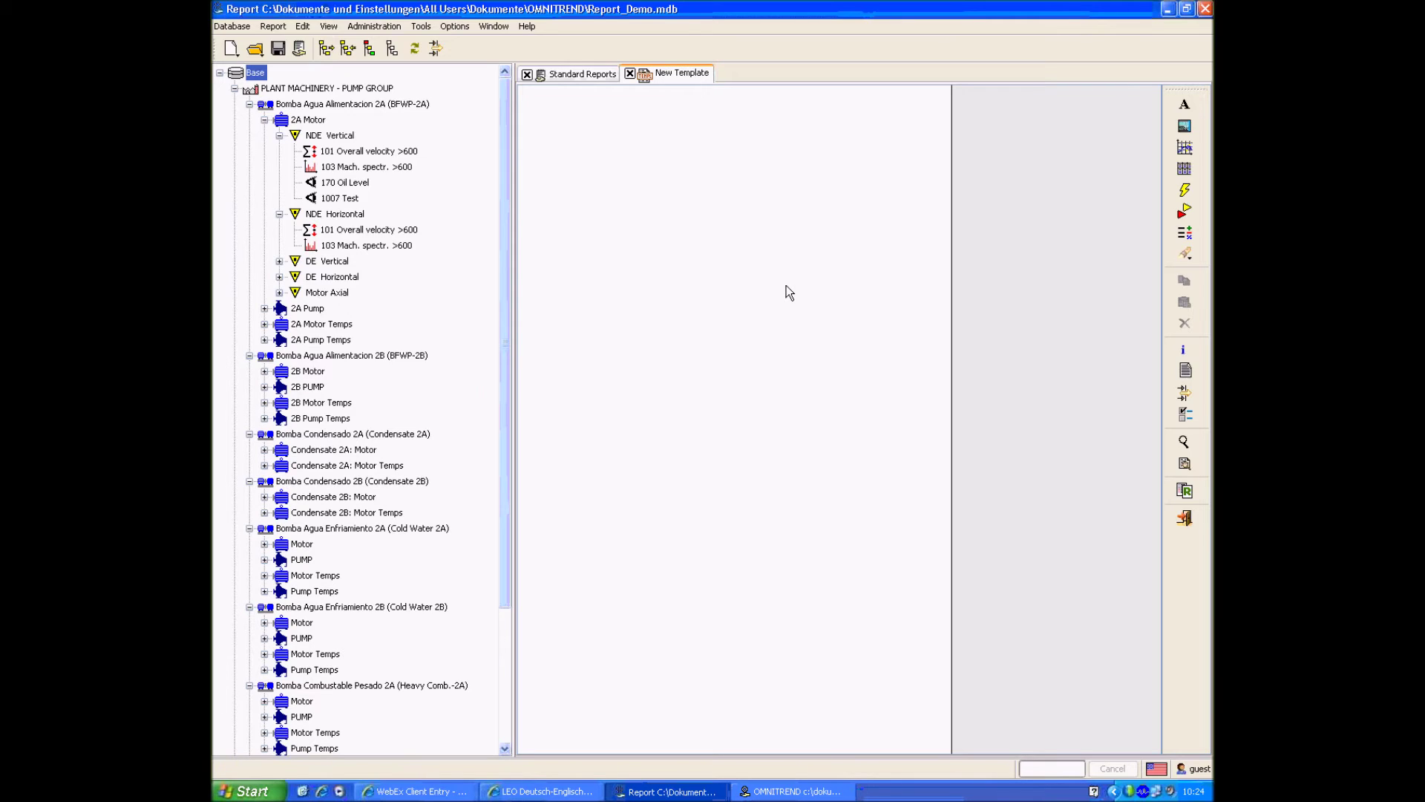
Place a diagram element on the lower part of the template page and an alarm list element above it
click(1185, 155)
mouse_move(582, 99)
mouse_down()
mouse_move(885, 608)
mouse_move(915, 716)
mouse_up()
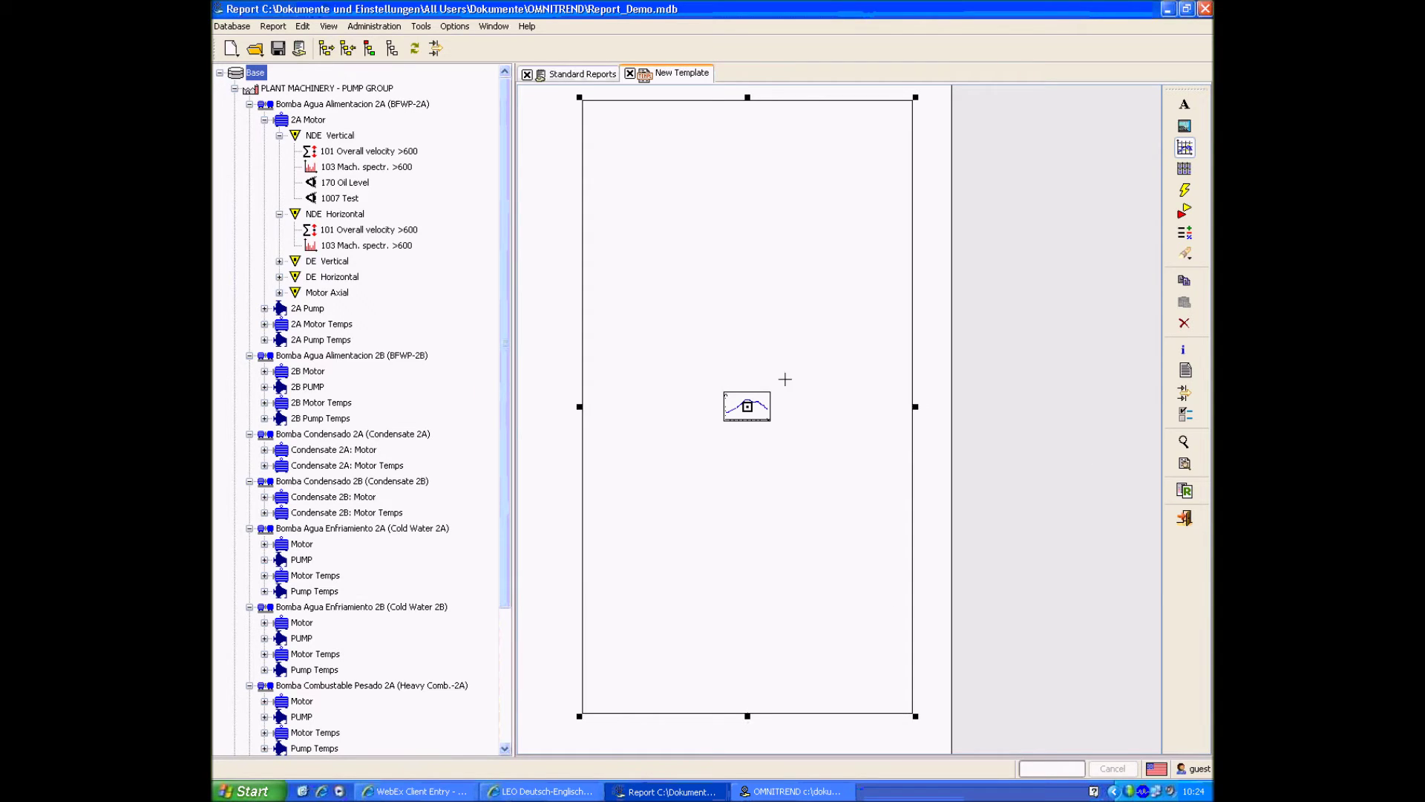
drag(748, 98, 732, 452)
click(1184, 211)
drag(588, 92, 907, 435)
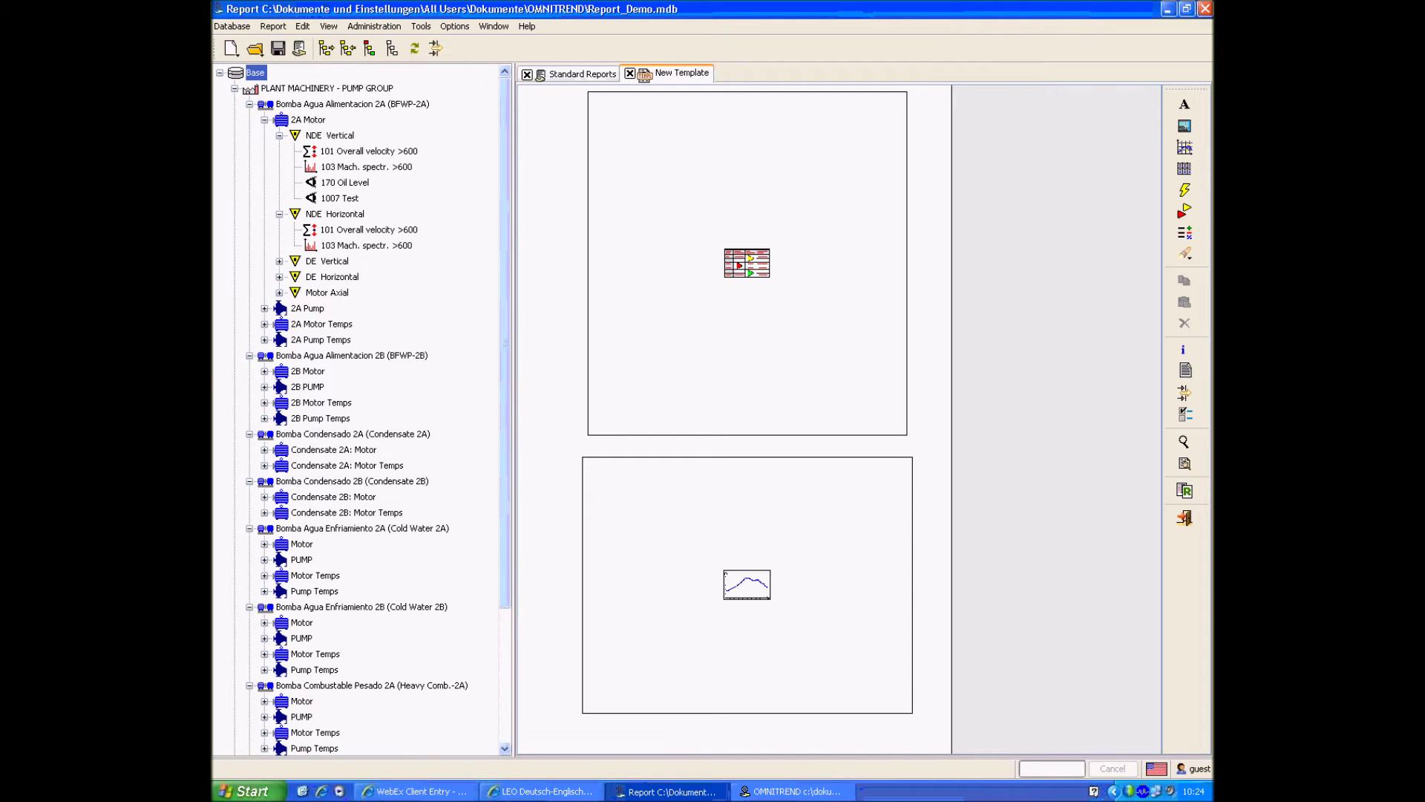
Delete the diagram and the alarm list above it, then place a new alarm list element over most of the template page
click(736, 565)
key(Delete)
click(1185, 211)
drag(566, 112, 894, 665)
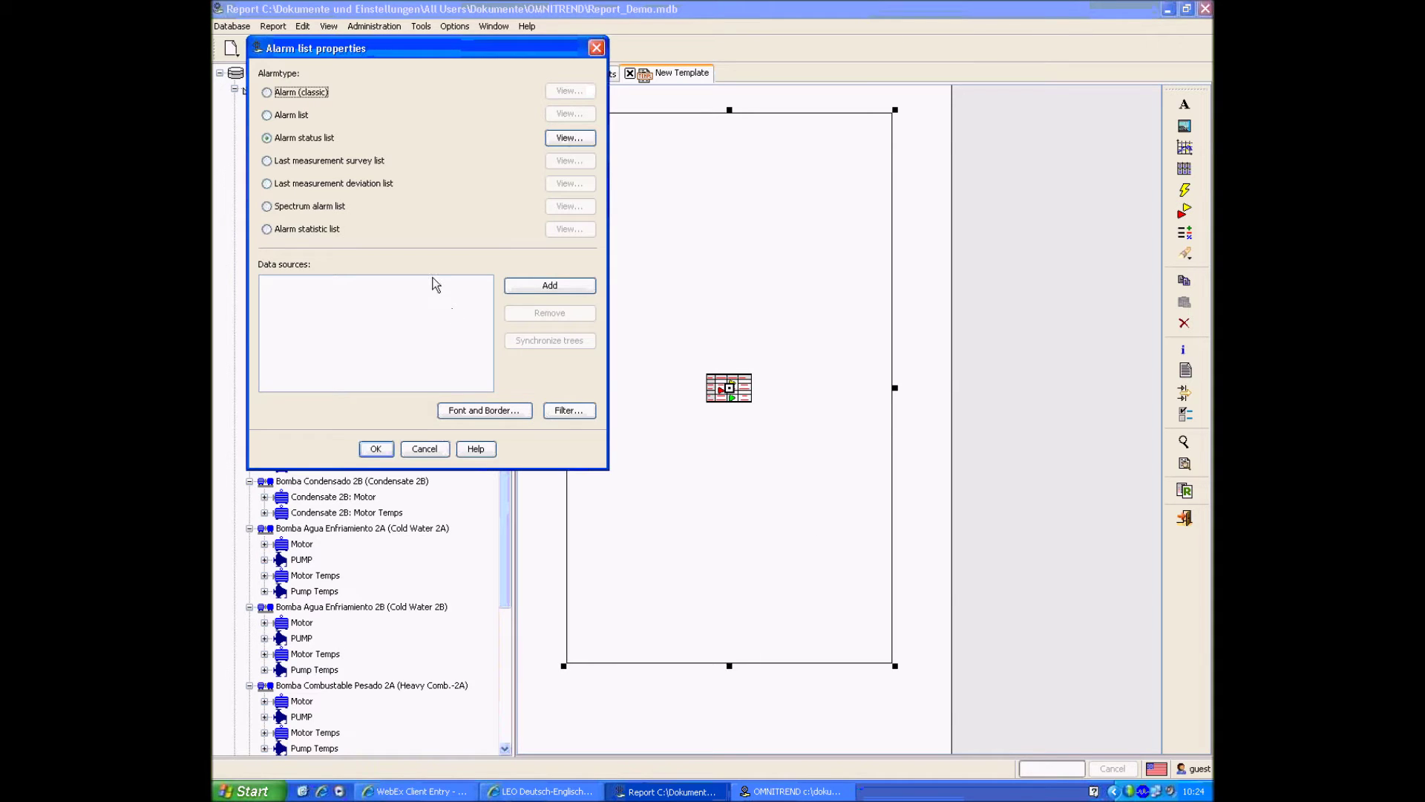
Set the alarm type to Last measurement deviation list and add the Train and A level columns to its view
click(321, 184)
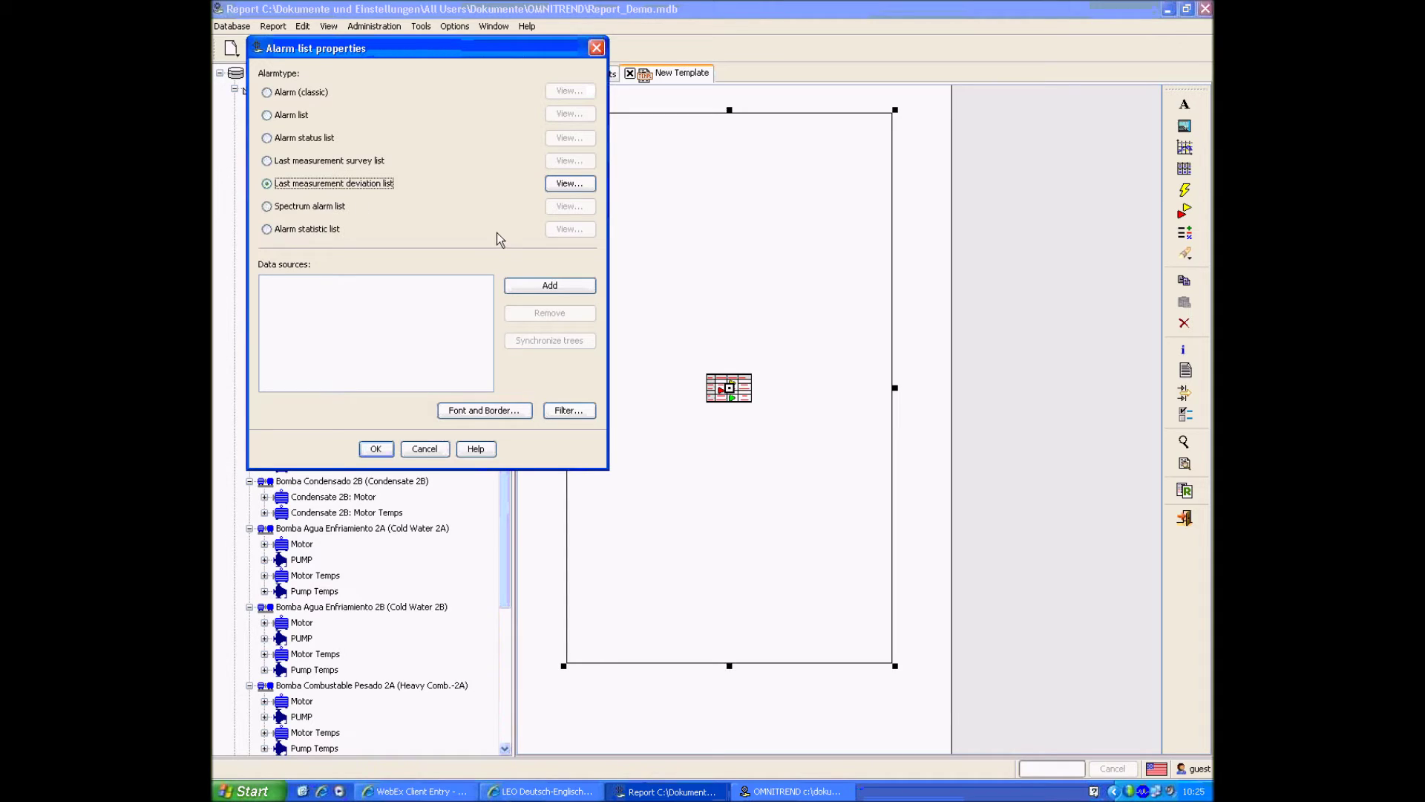
click(567, 183)
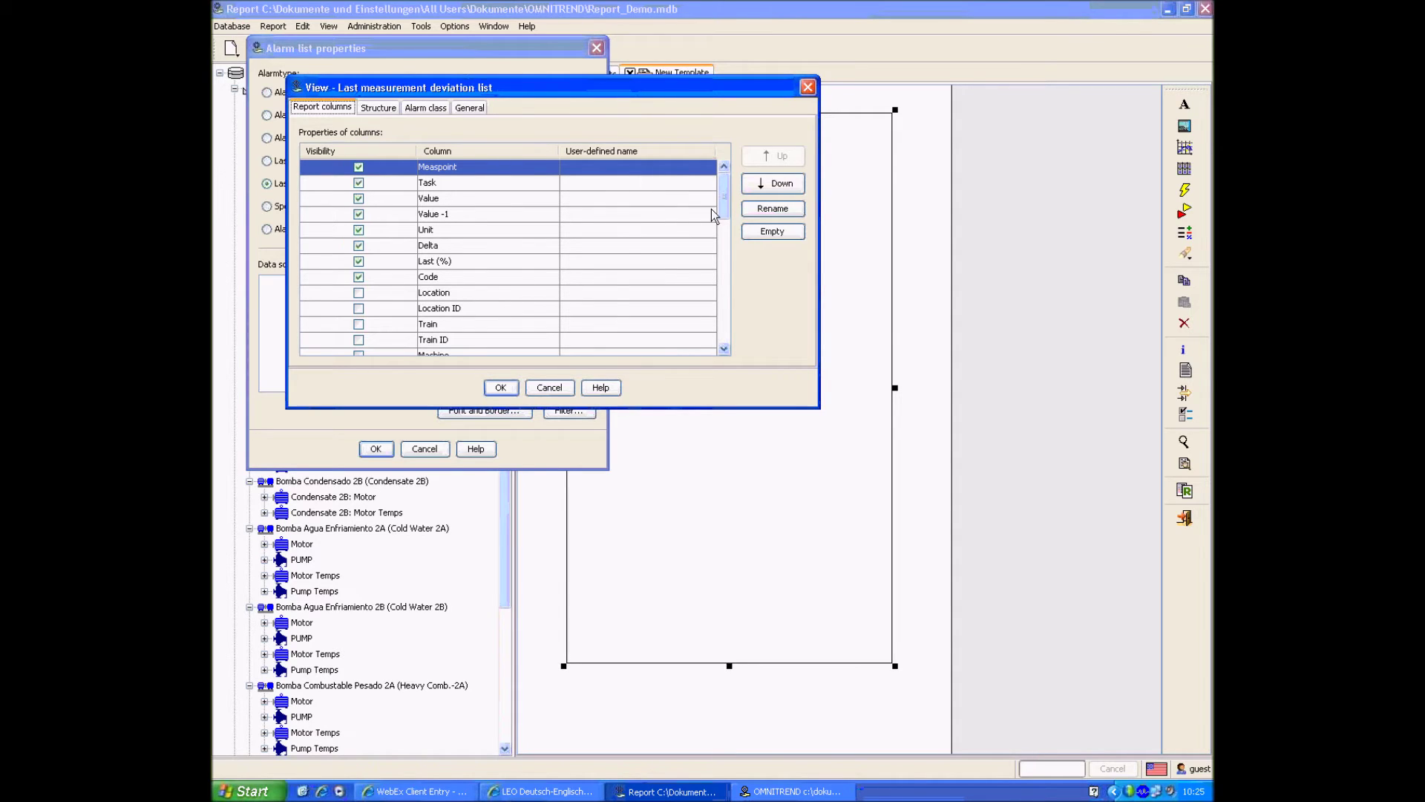
click(430, 325)
key(space)
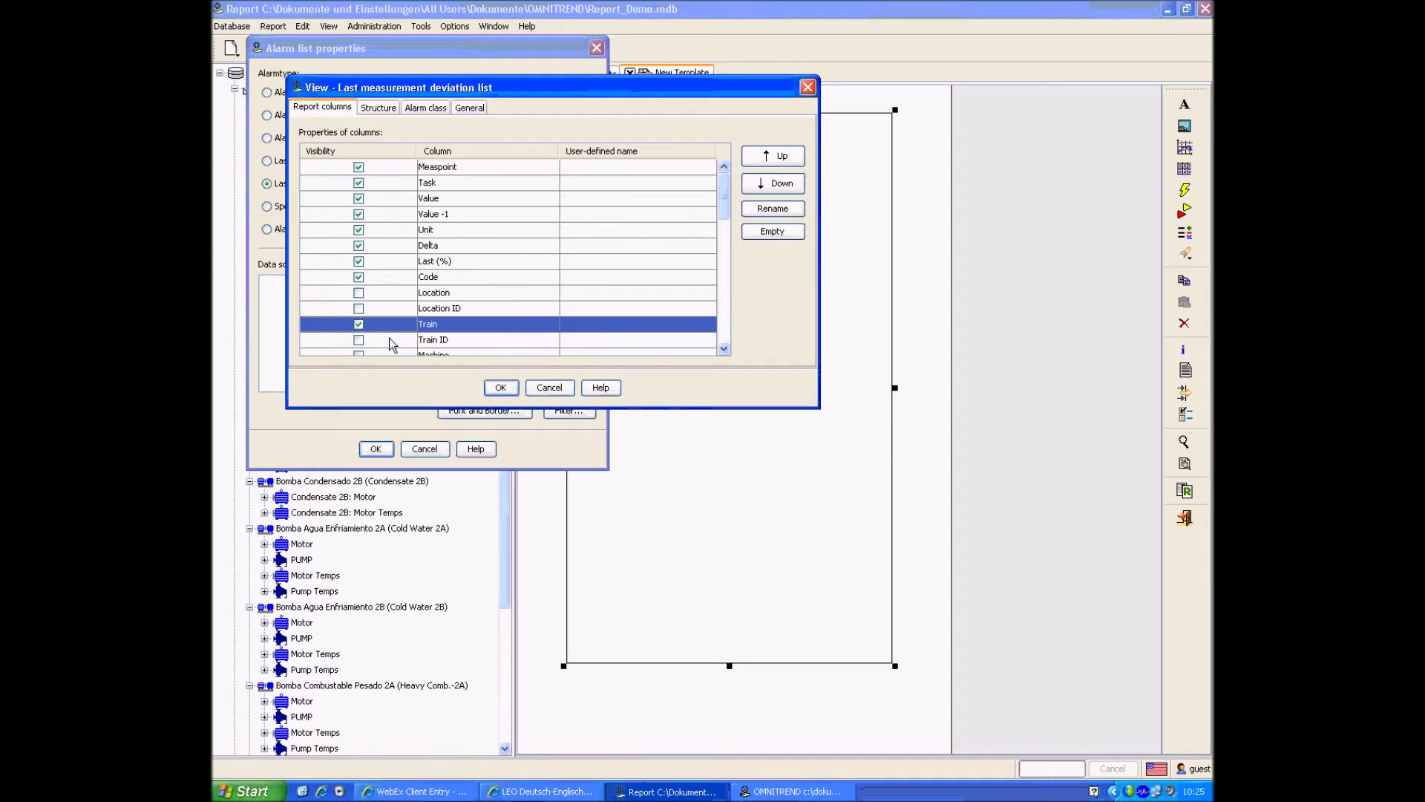
drag(721, 201, 718, 261)
click(397, 277)
click(495, 389)
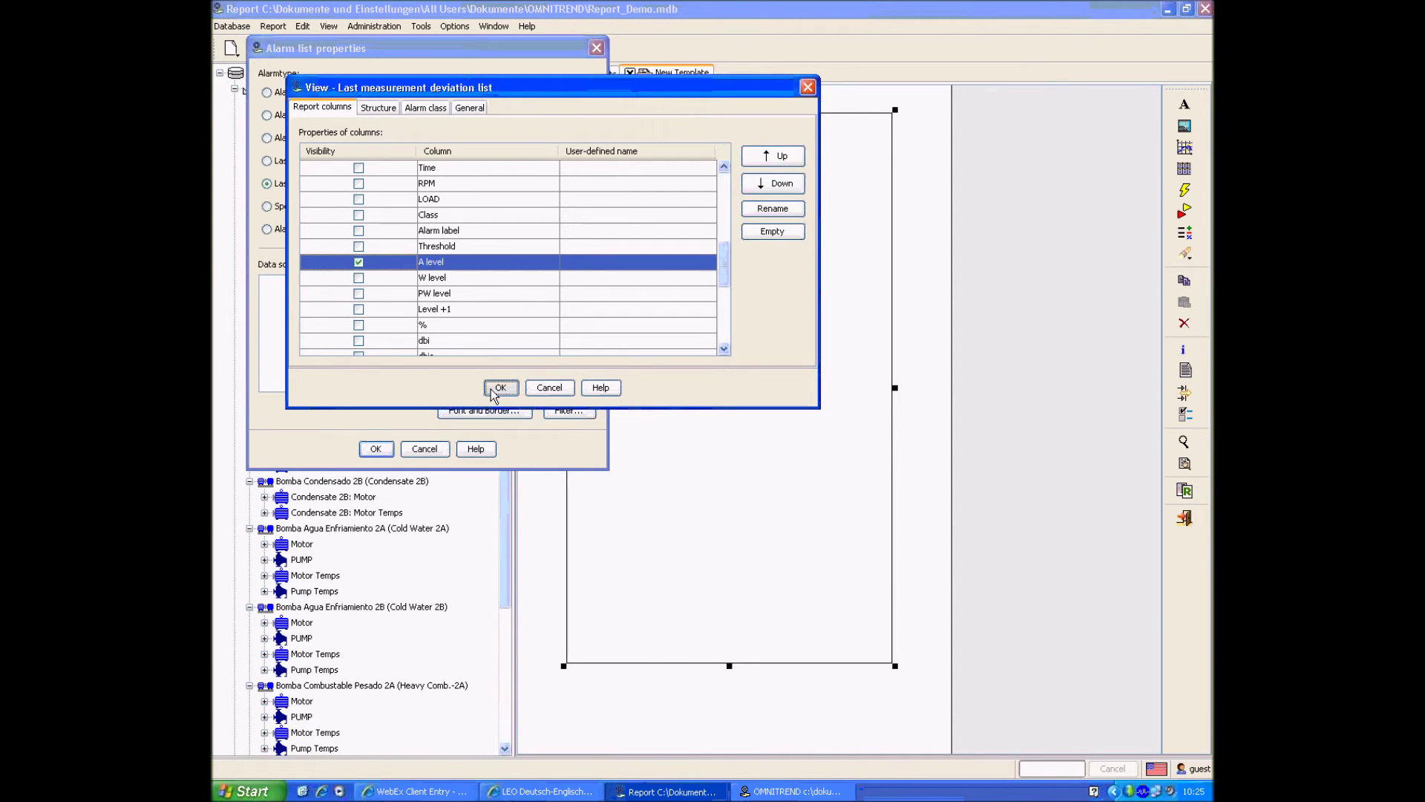
click(375, 448)
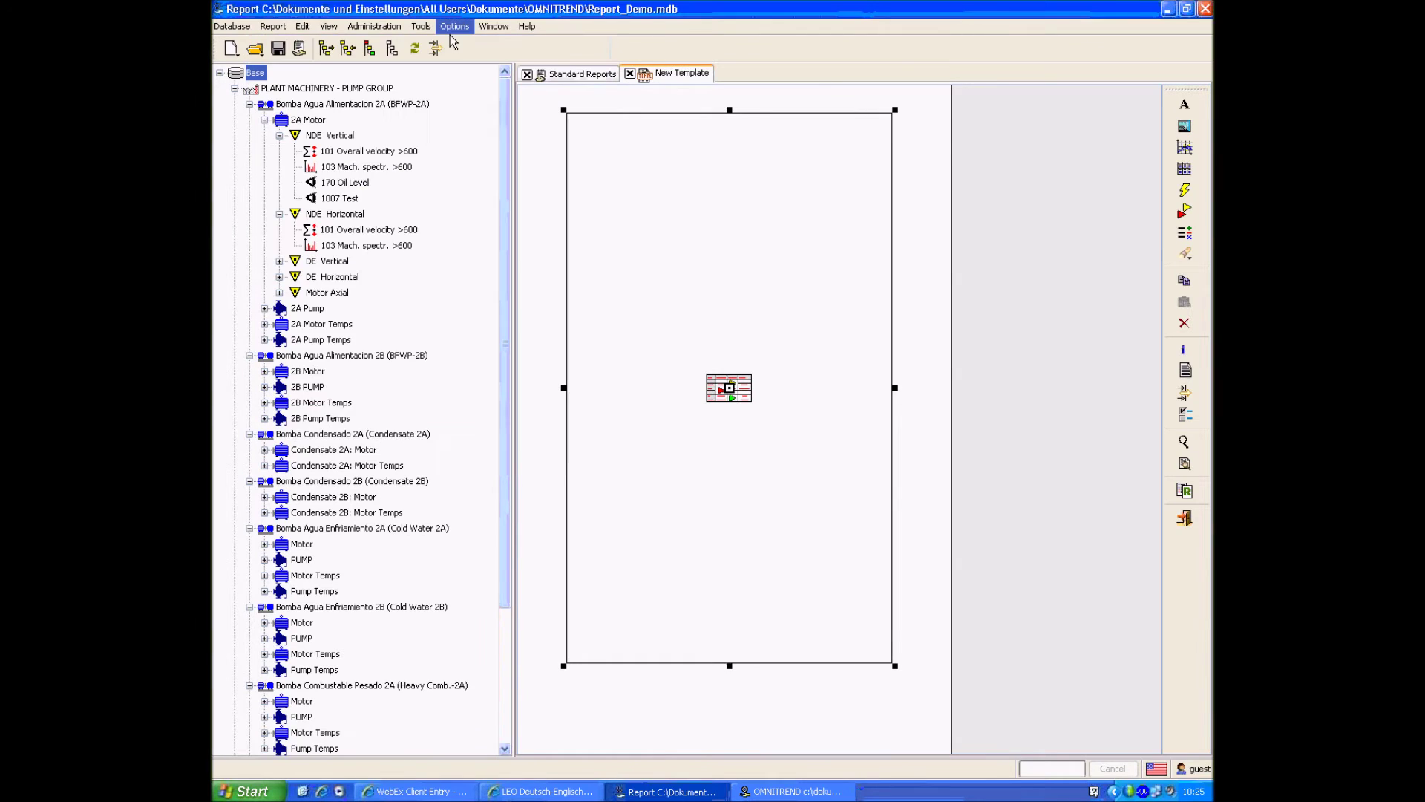
Generate the live report of the measurement deviation list for Base, review its columns and close the report
click(1185, 492)
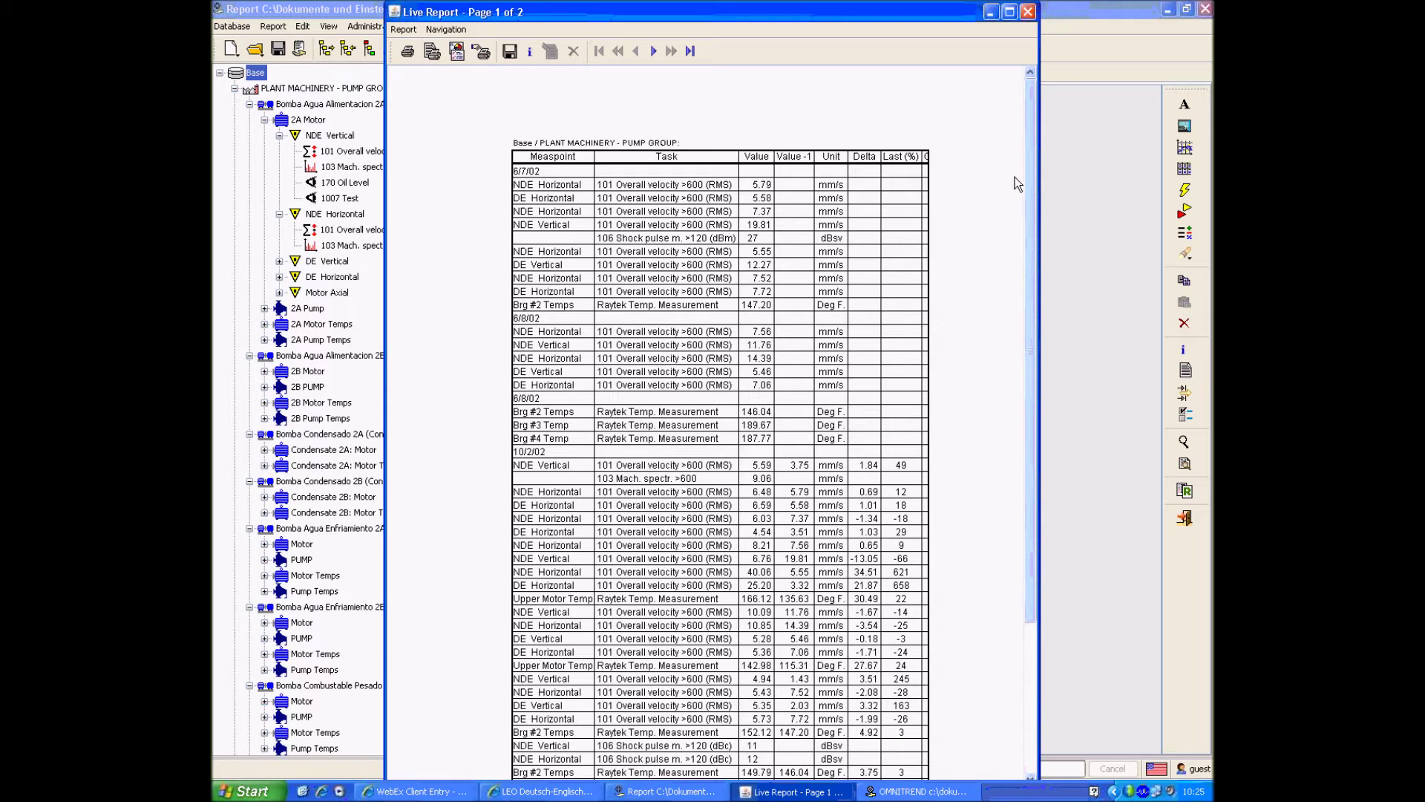
drag(1027, 170, 1017, 207)
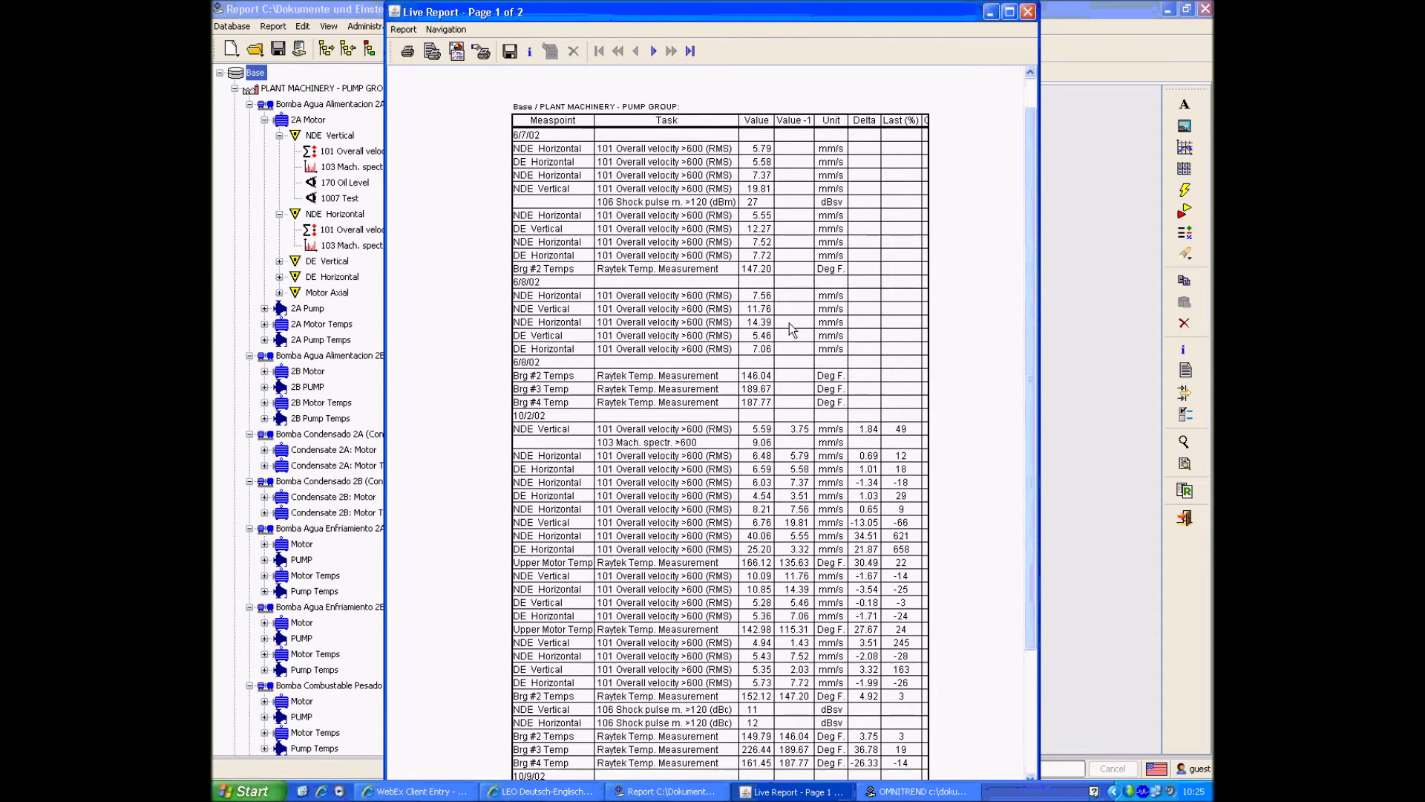
key(alt+F4)
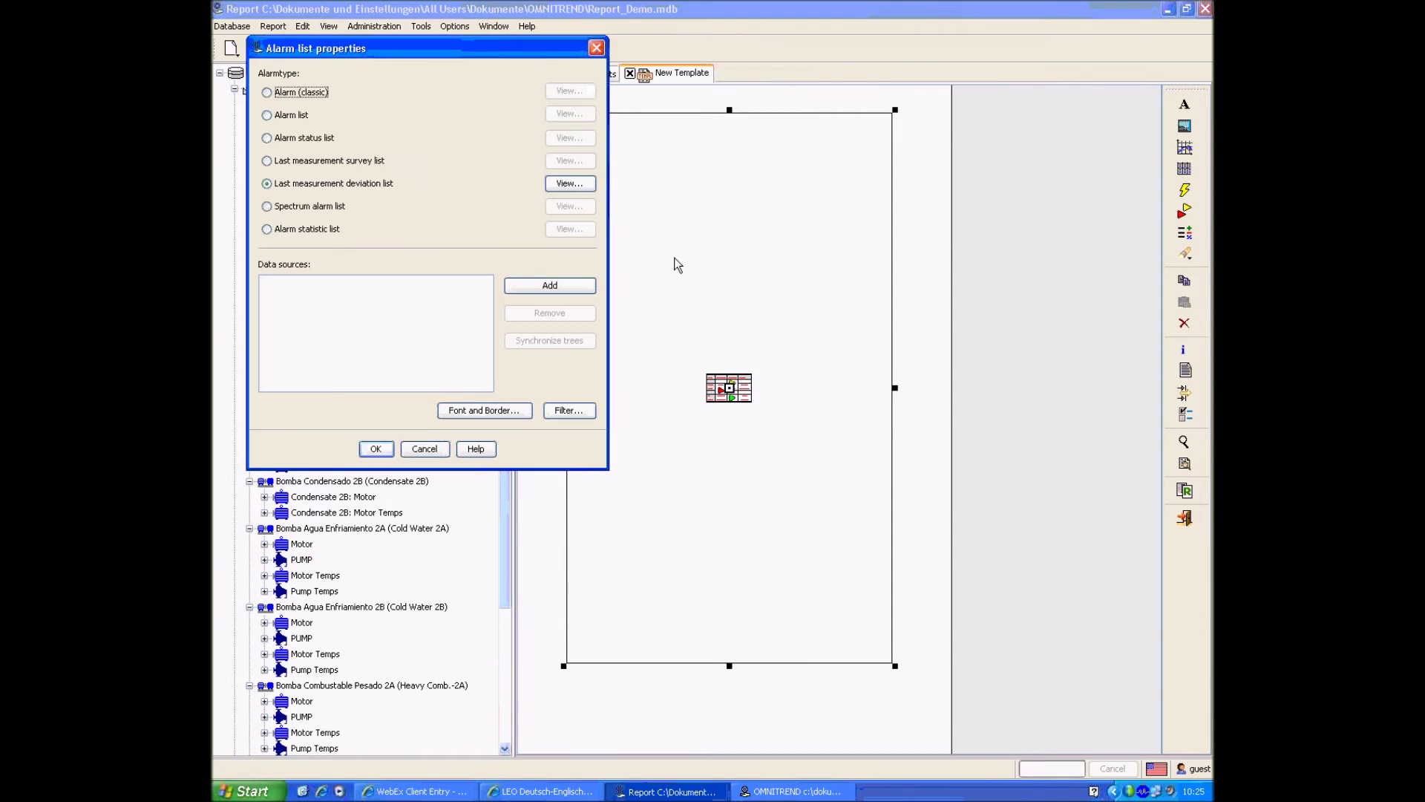
Add the Date column to the view of the last measurement deviation list and apply the alarm list properties
click(559, 182)
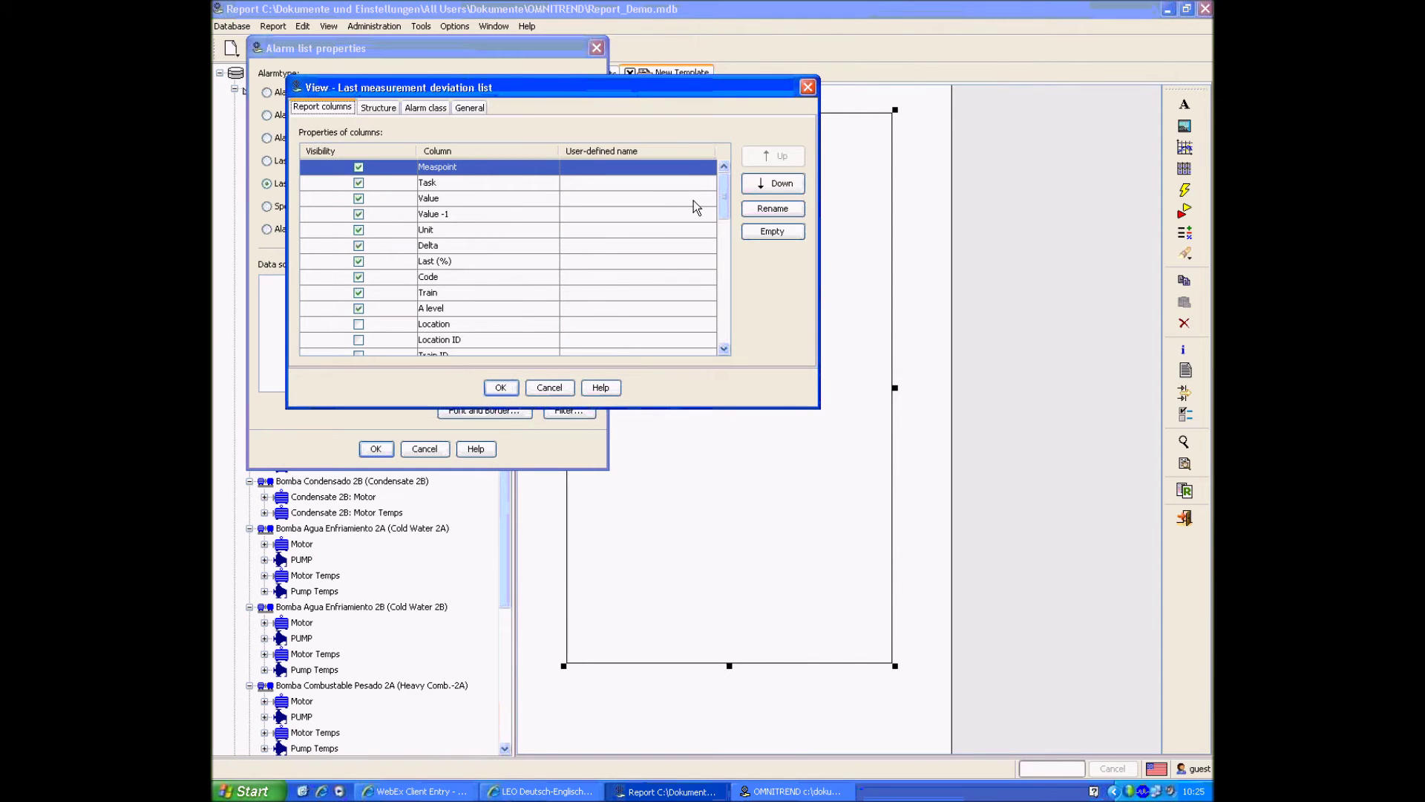
drag(728, 192, 723, 247)
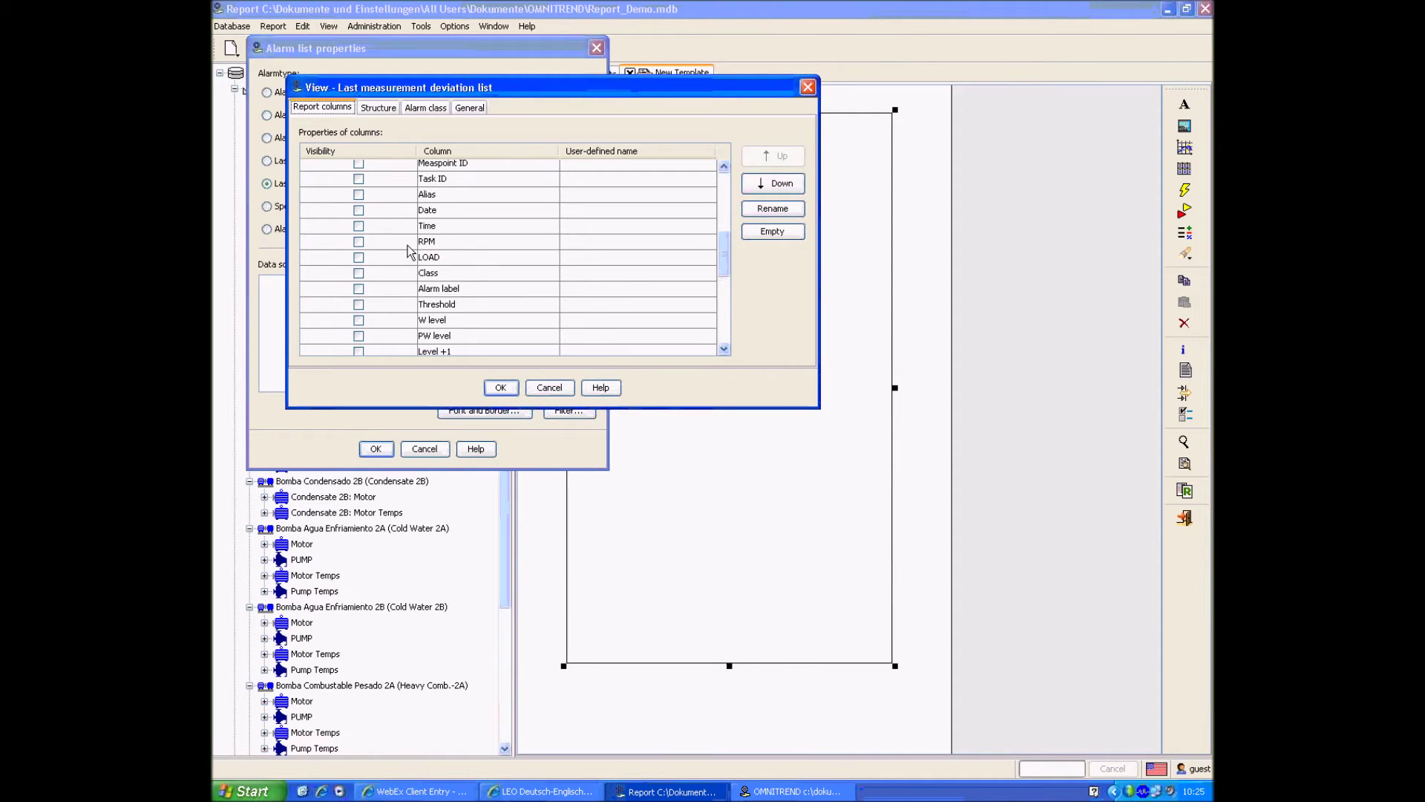
click(359, 210)
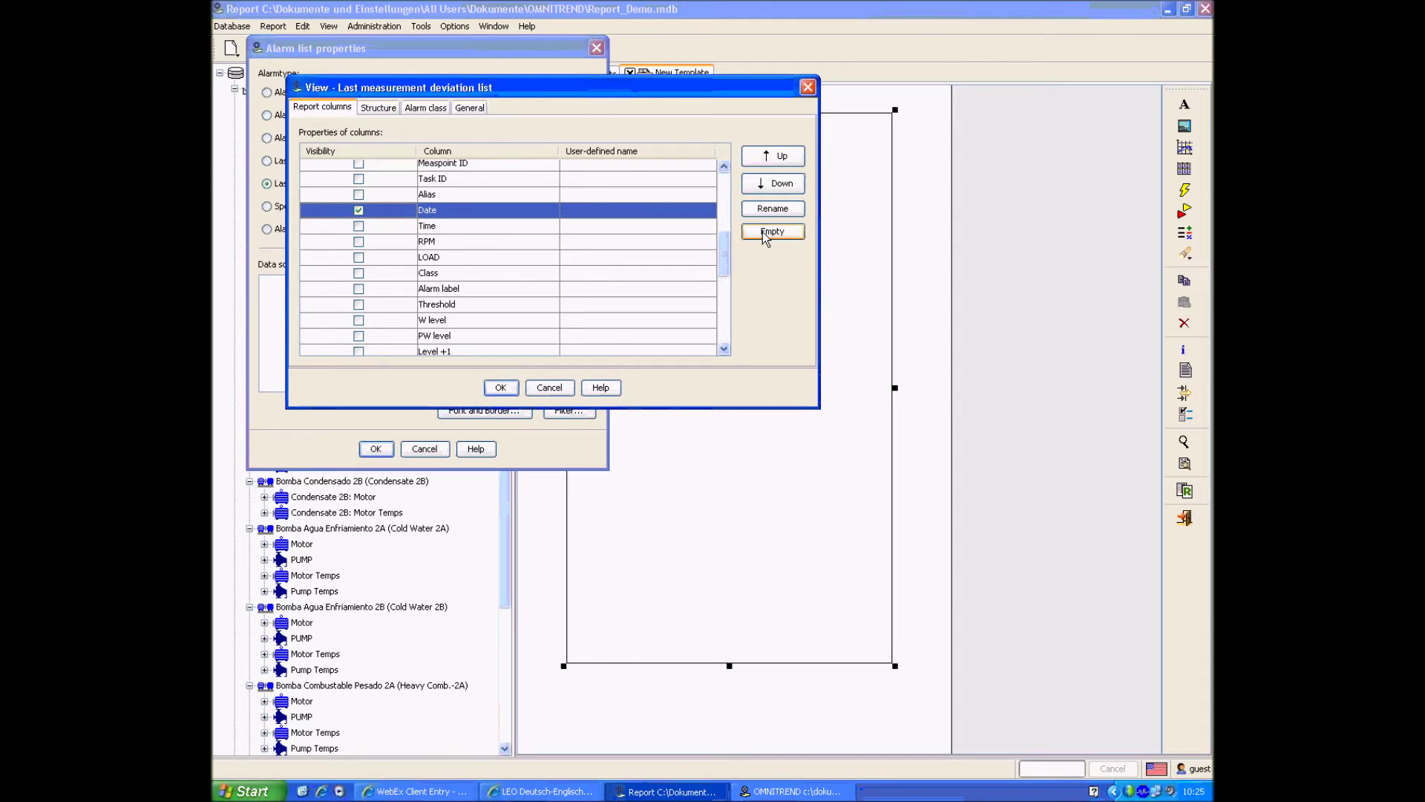
drag(728, 236, 725, 179)
click(429, 198)
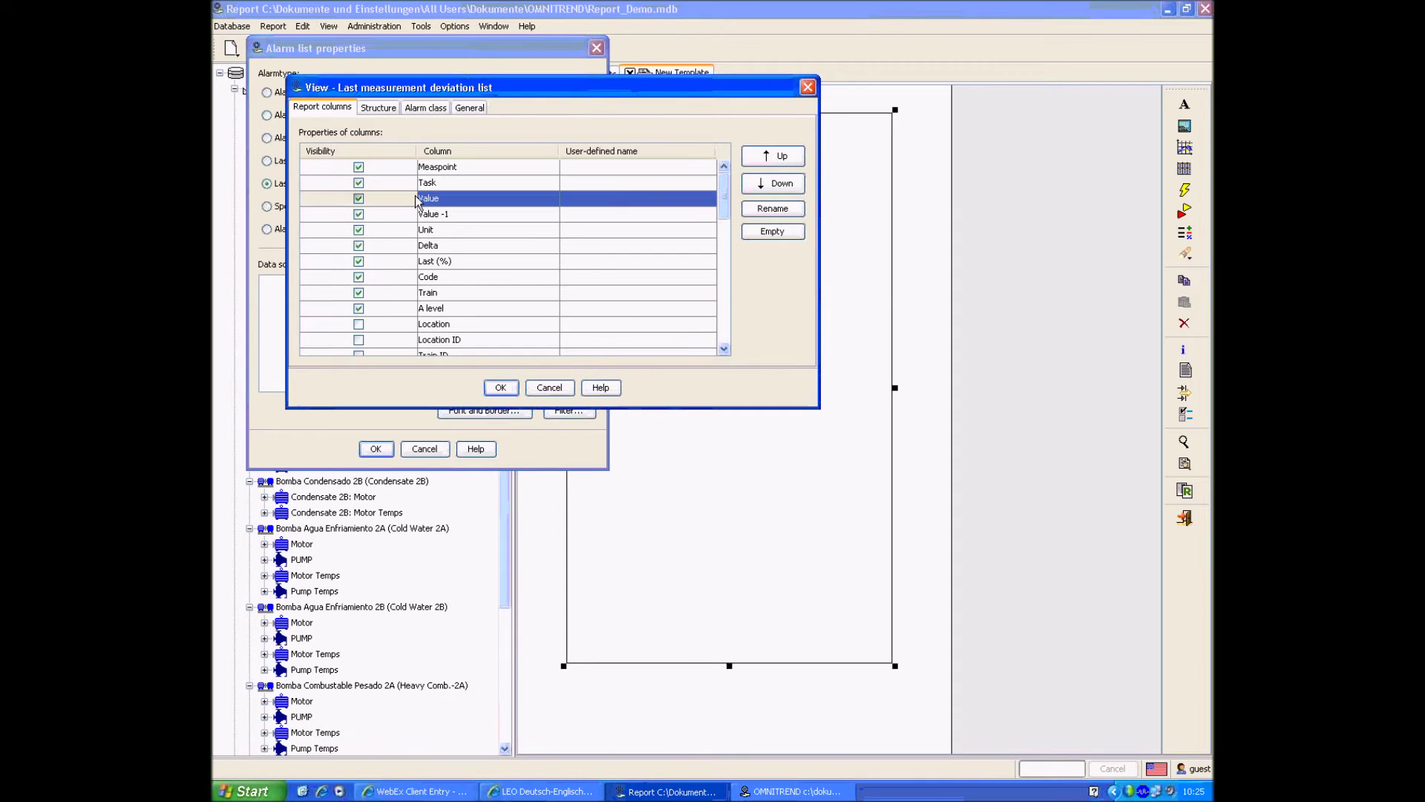
click(372, 199)
click(502, 389)
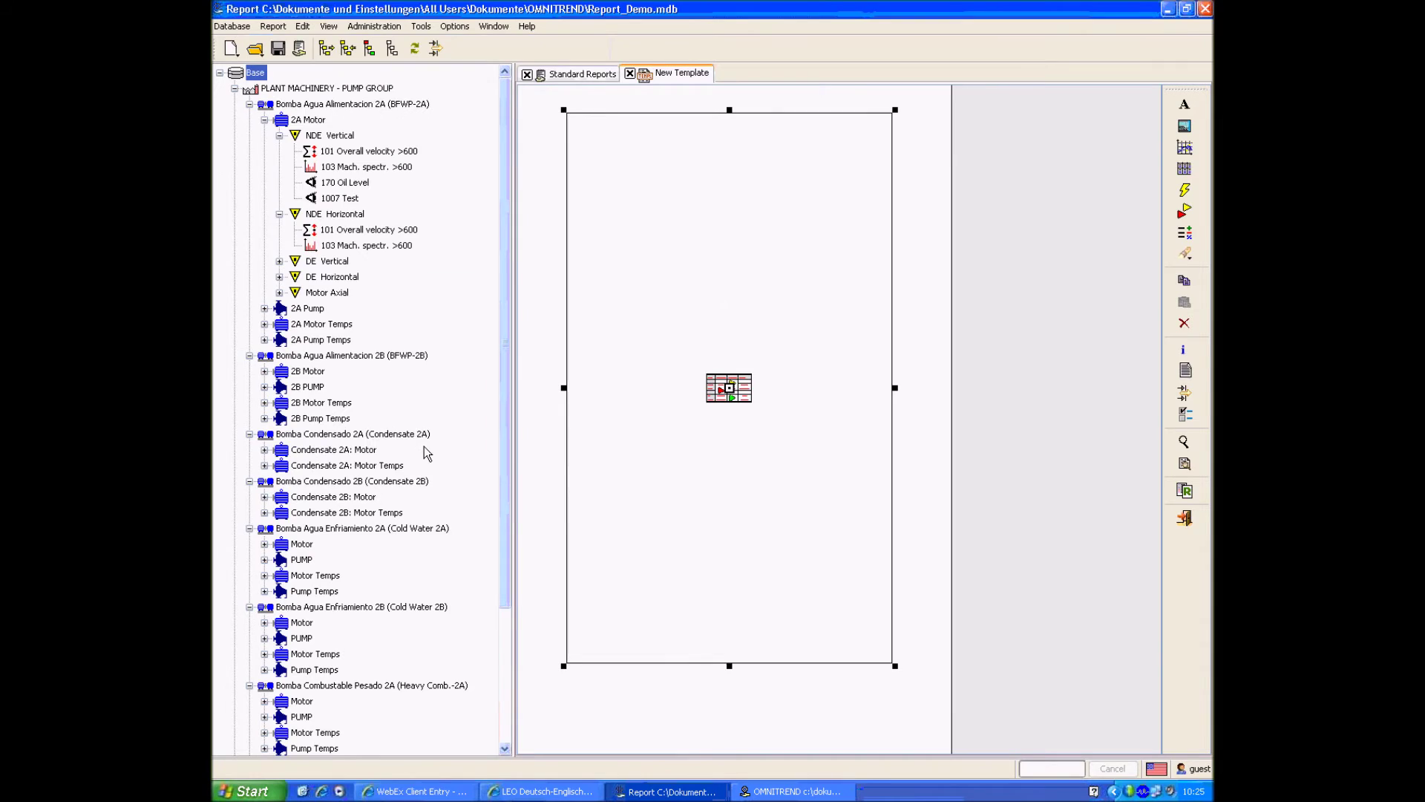
Hide the Measpoint, Task, Code, Train and A level columns in the last measurement deviation list's view
click(570, 183)
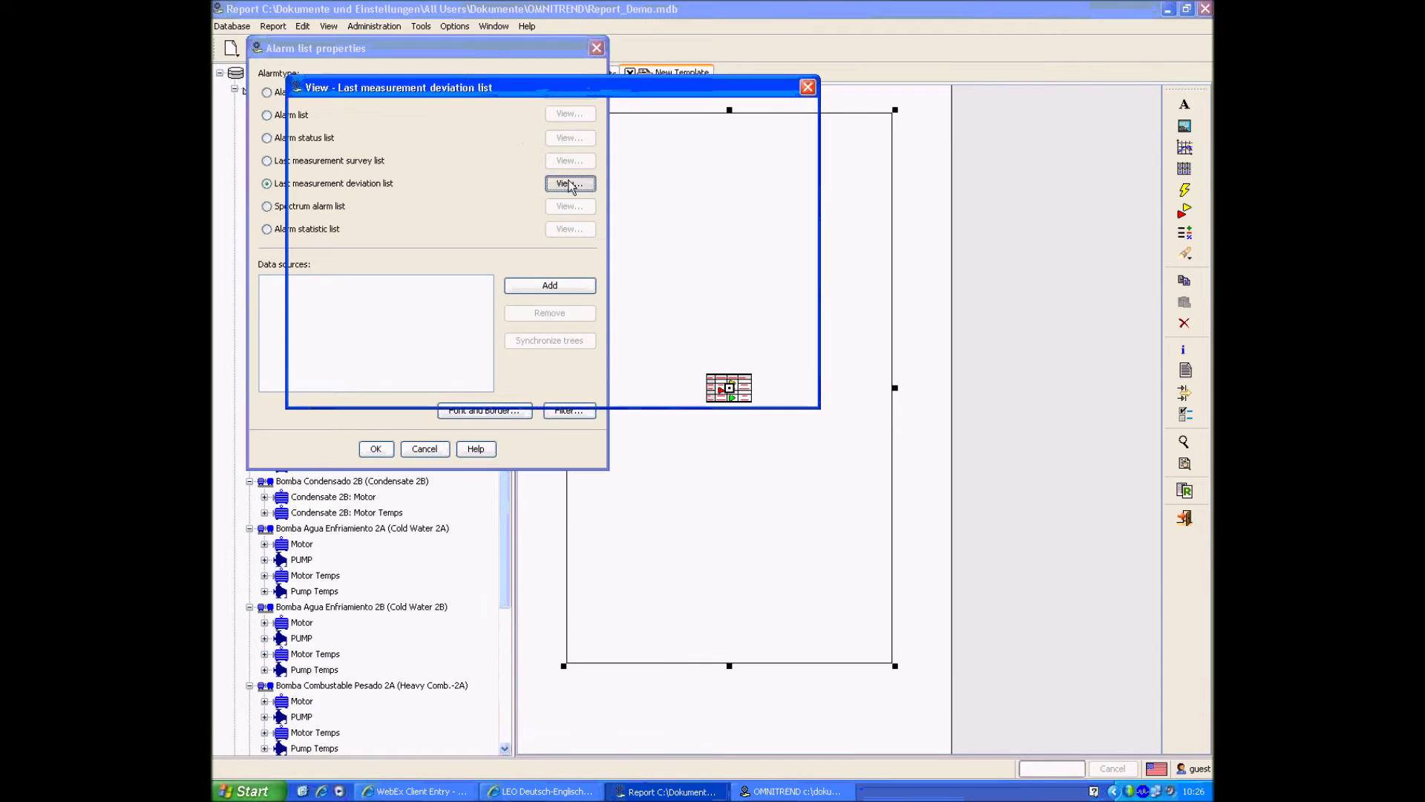
click(358, 167)
click(358, 183)
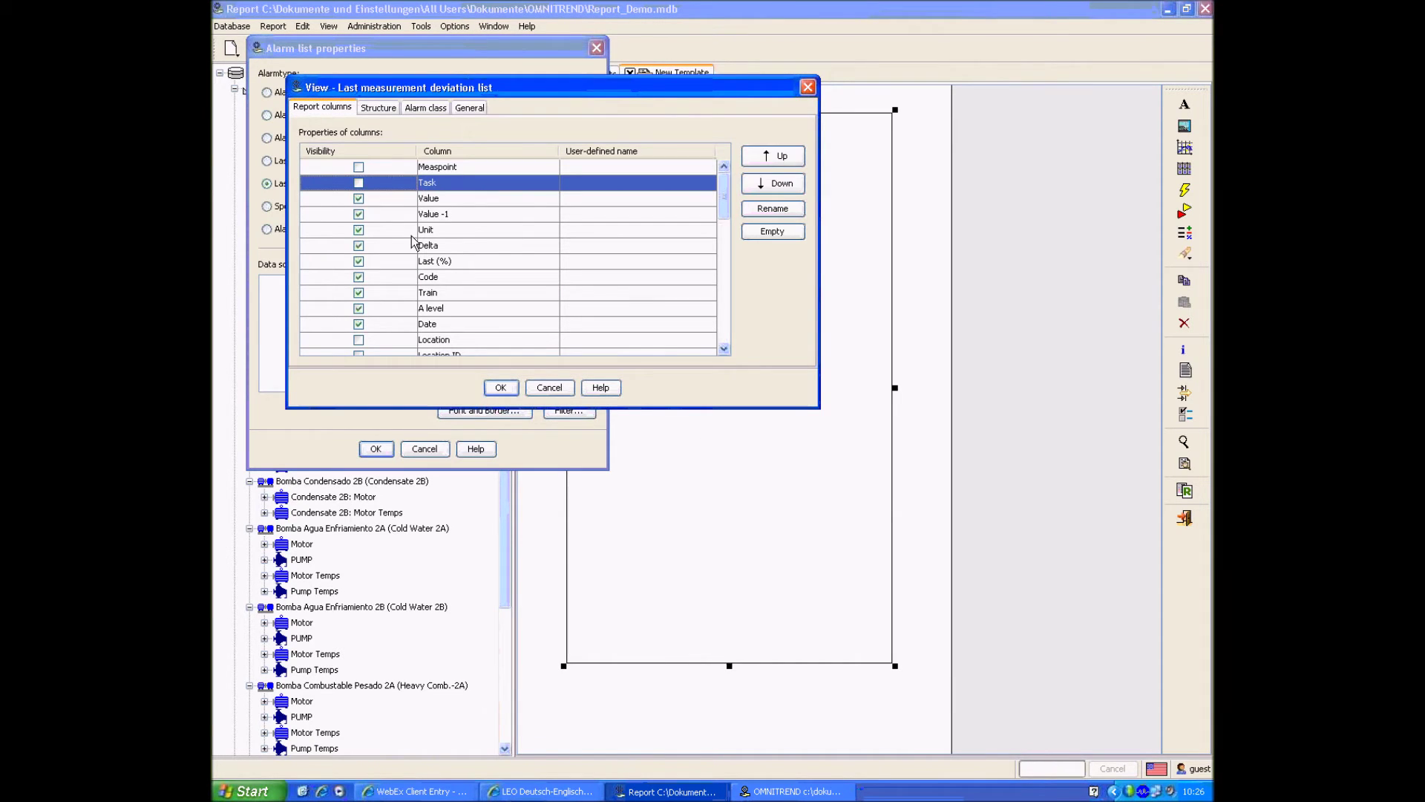
click(359, 277)
click(358, 293)
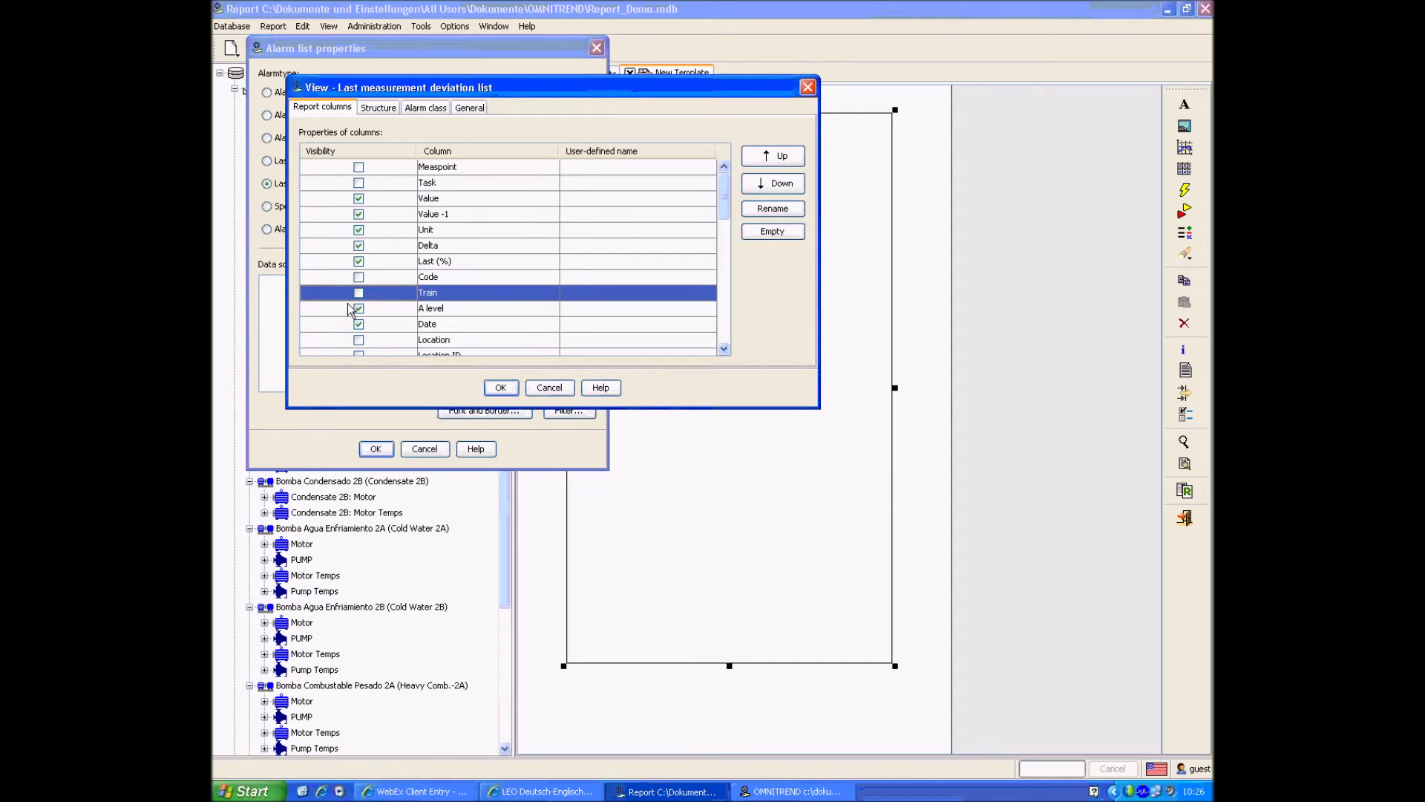
click(358, 308)
click(358, 324)
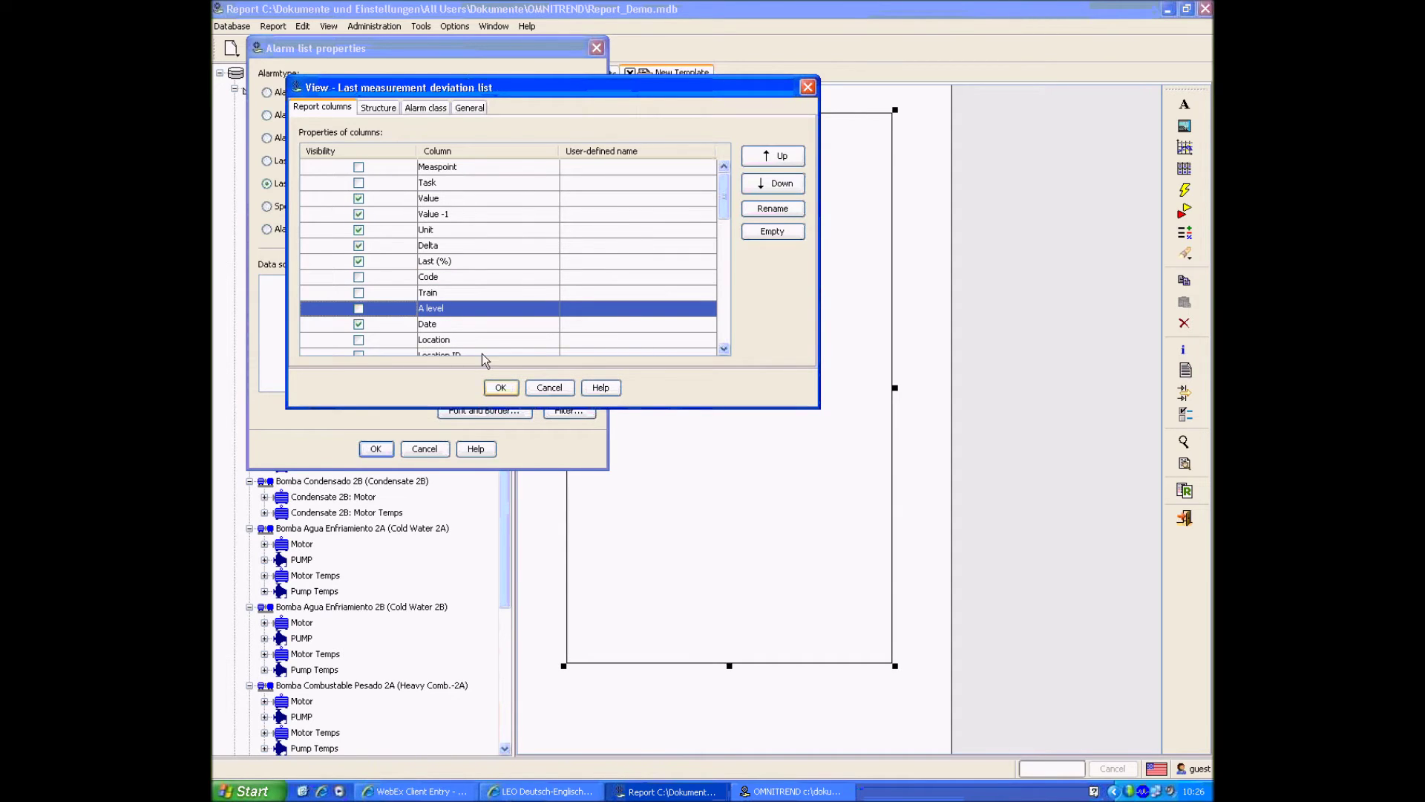
Hide the Unit and Delta columns while keeping Date shown, and generate the live report of the deviation list
click(360, 232)
click(359, 247)
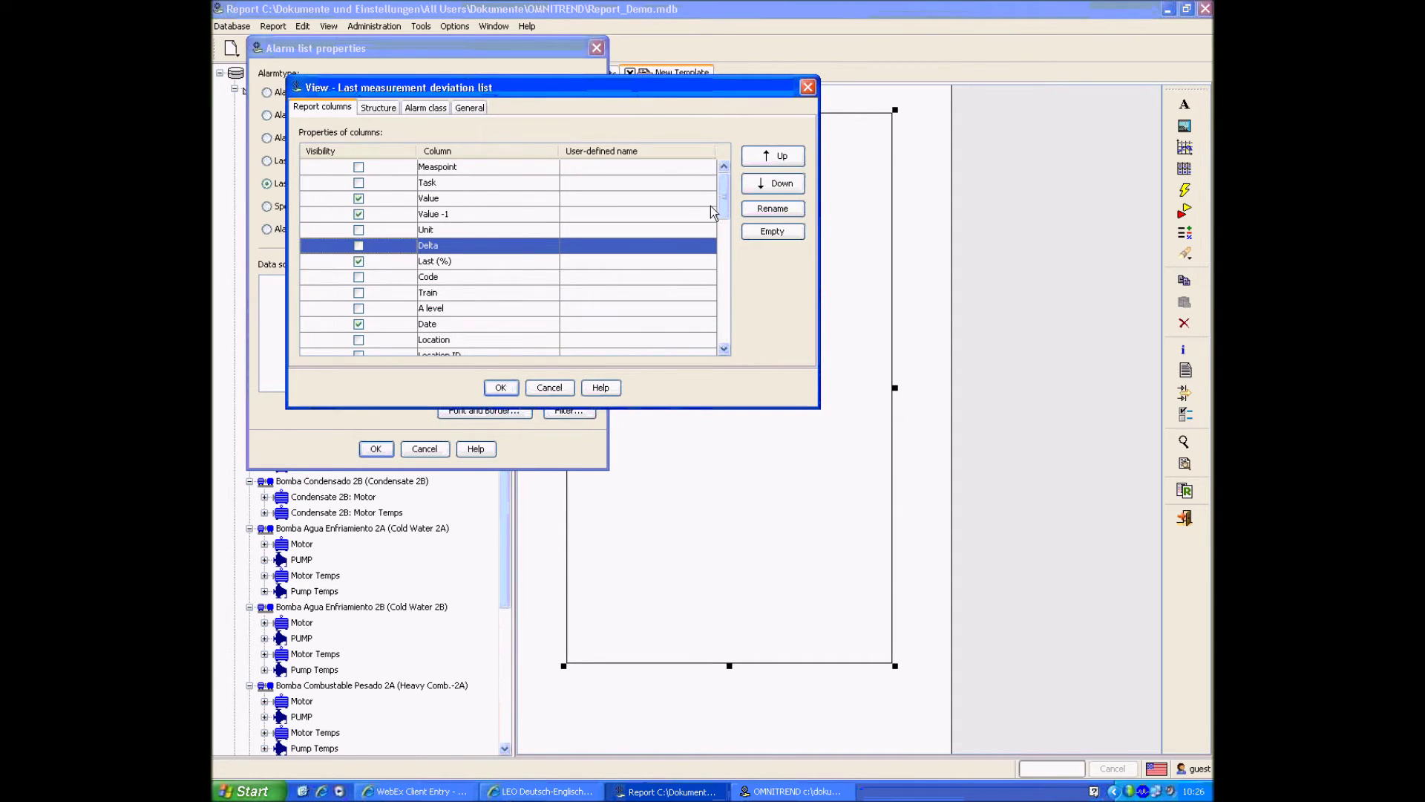
drag(724, 195, 589, 207)
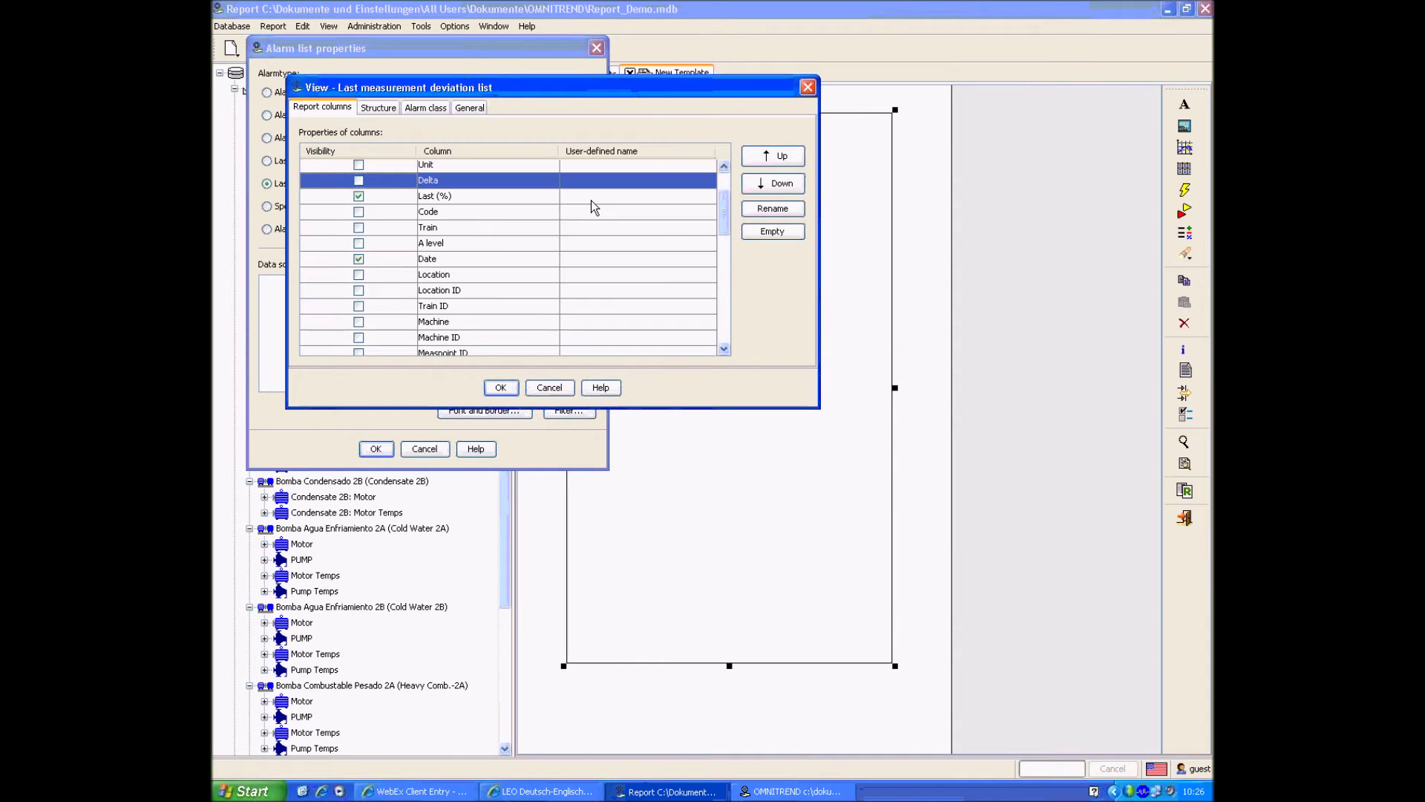
click(360, 259)
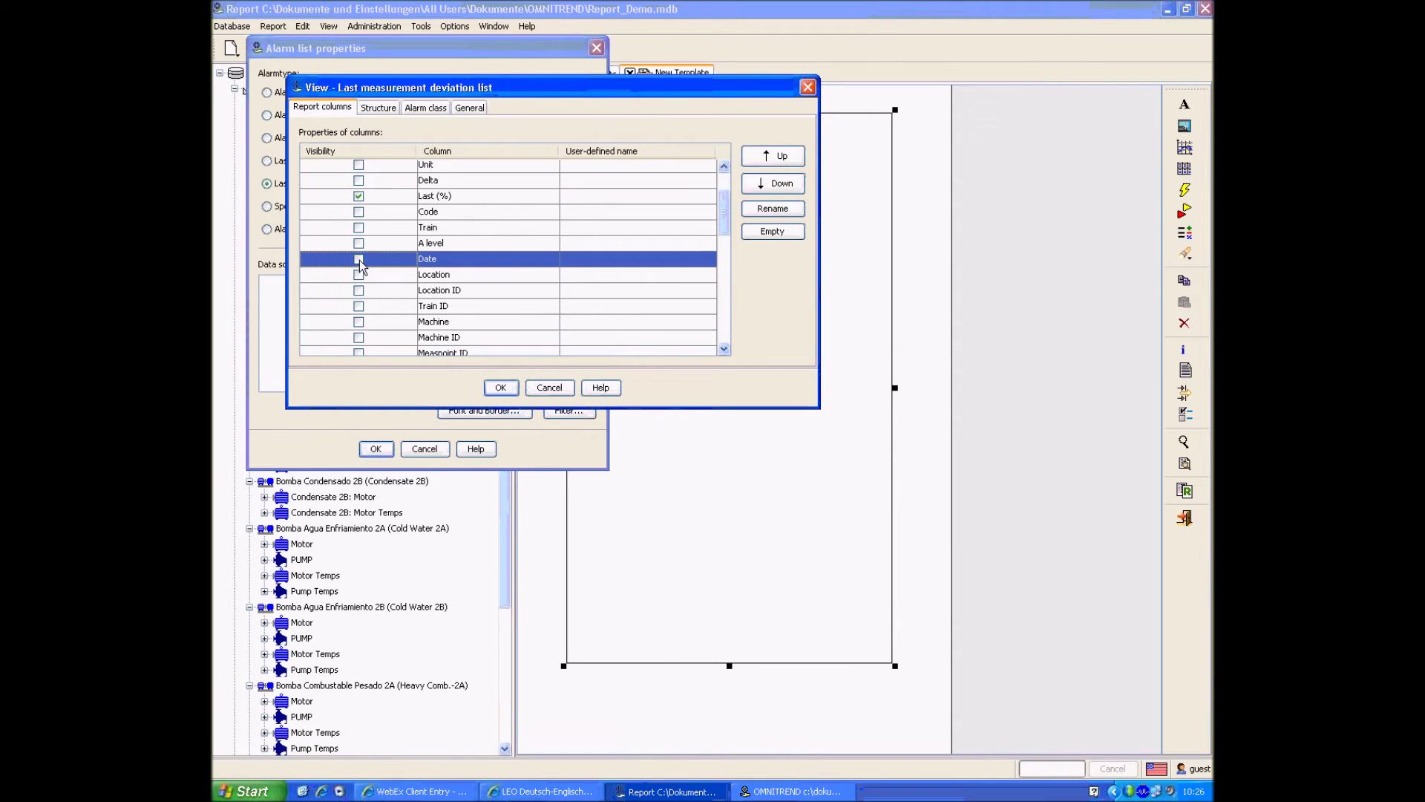
click(503, 387)
click(376, 448)
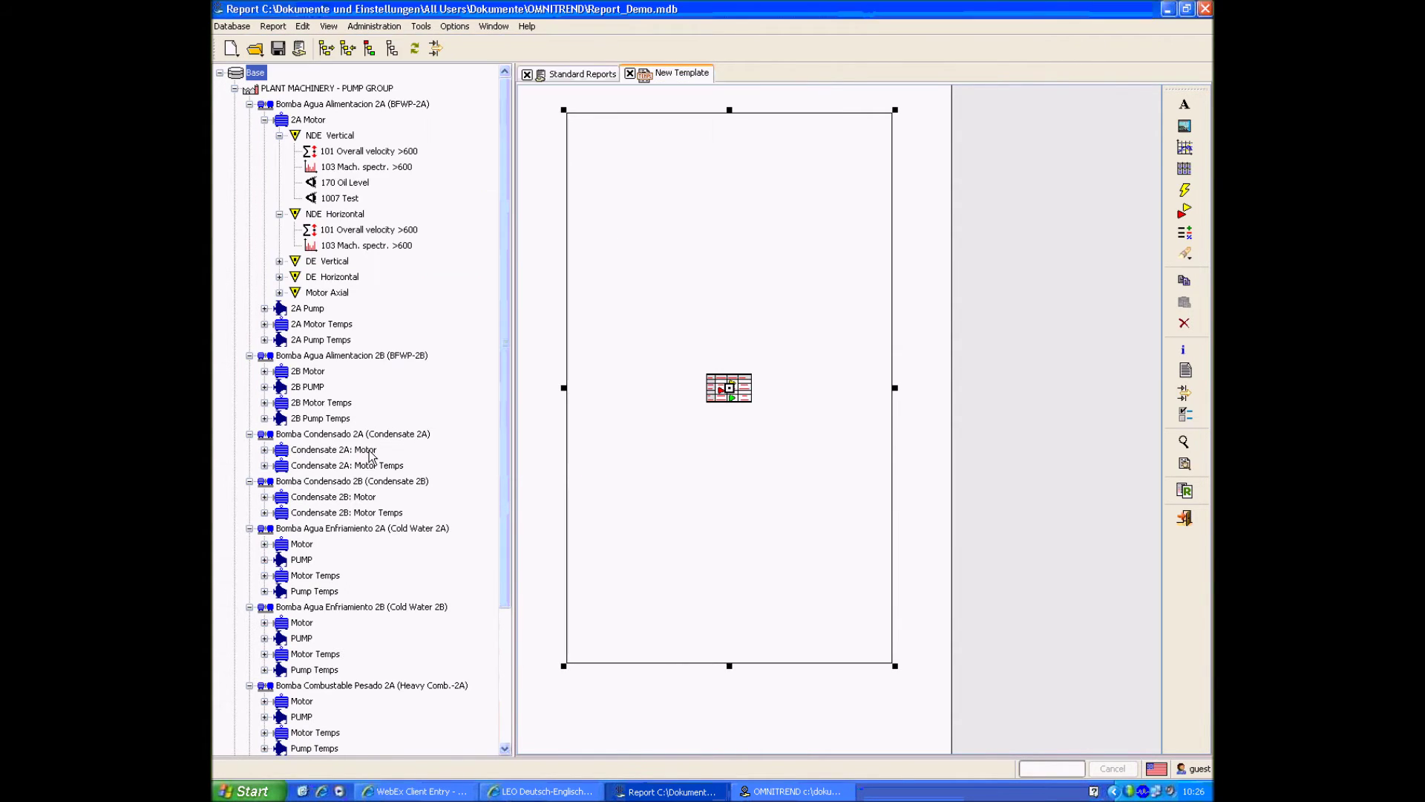
click(1184, 491)
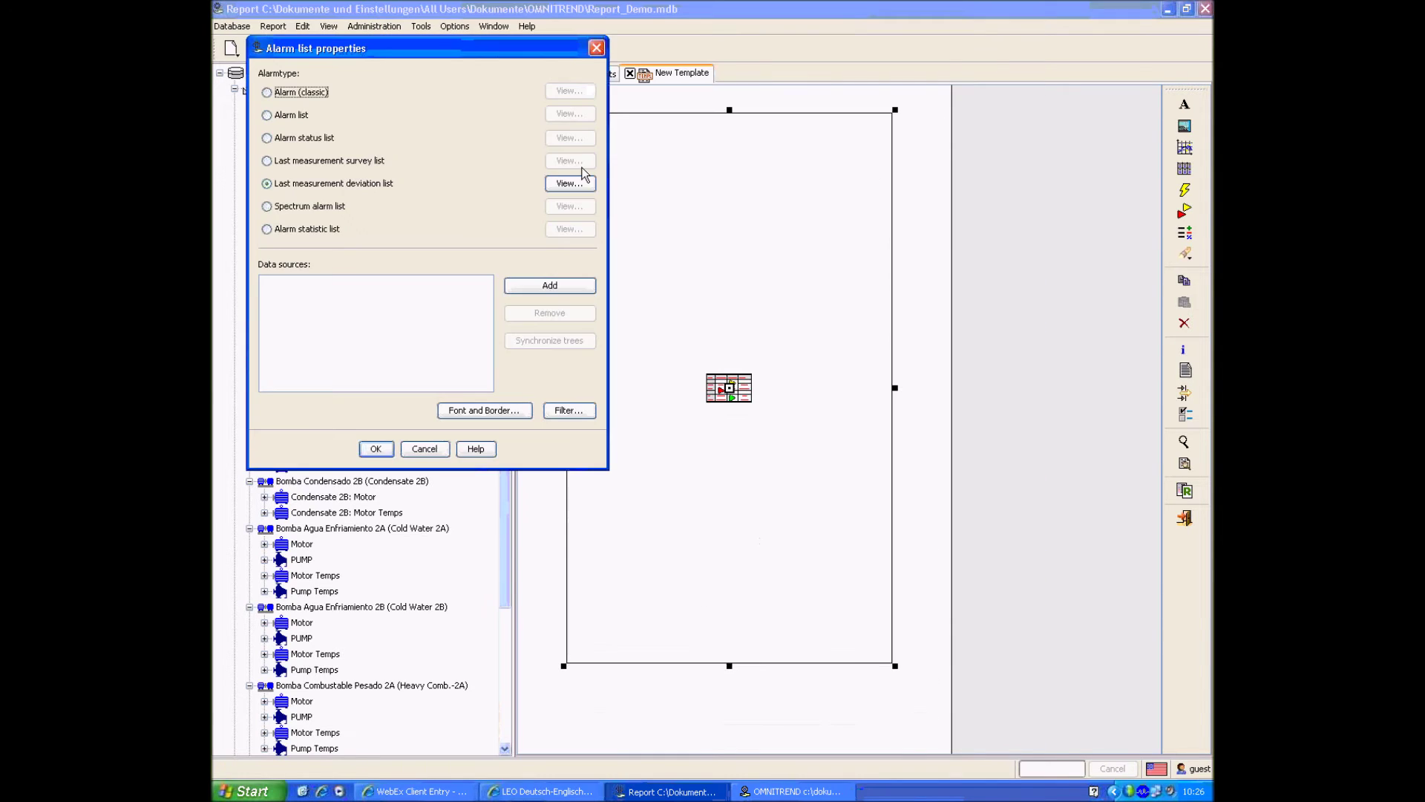
Hide the Last (%) column in the deviation list's view and apply the alarm list properties
click(569, 183)
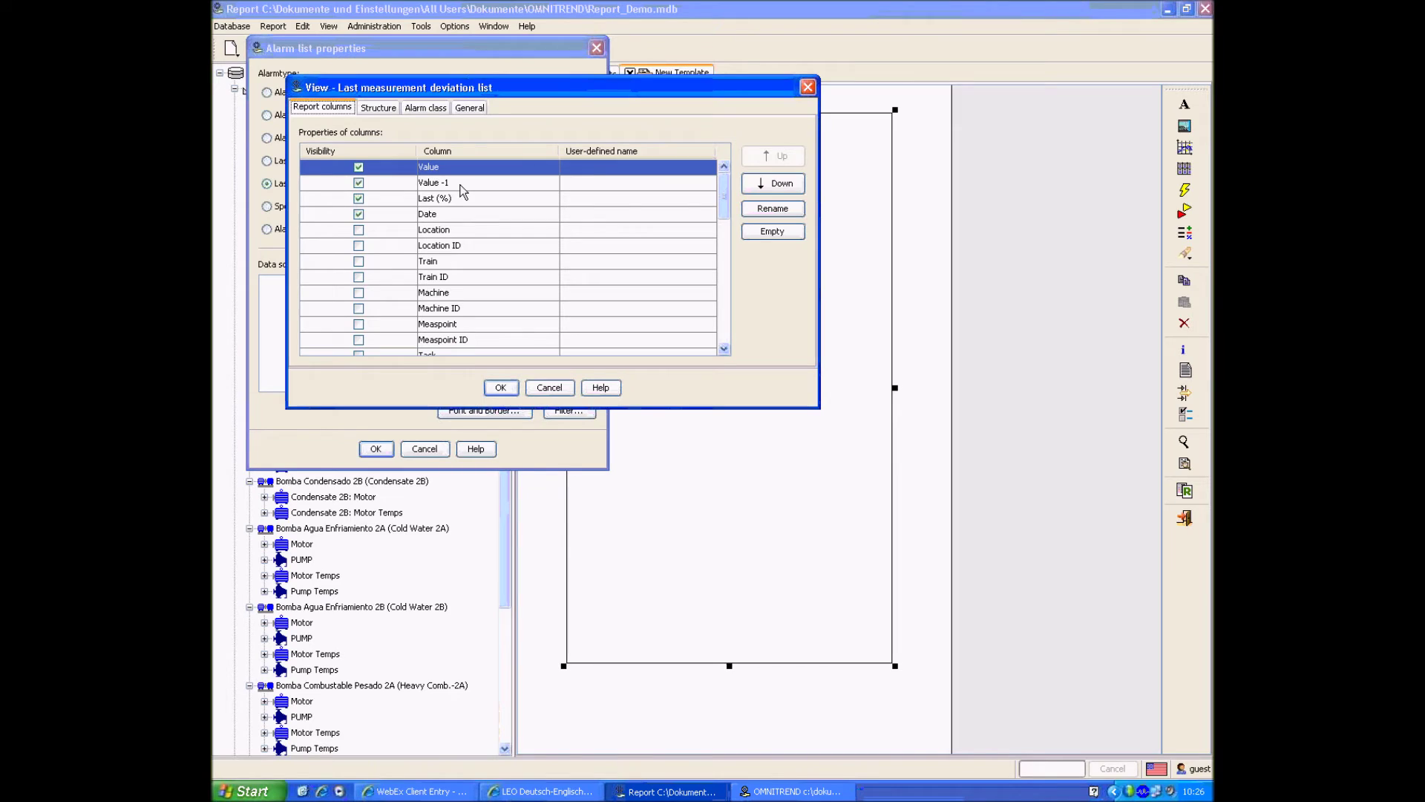
click(550, 214)
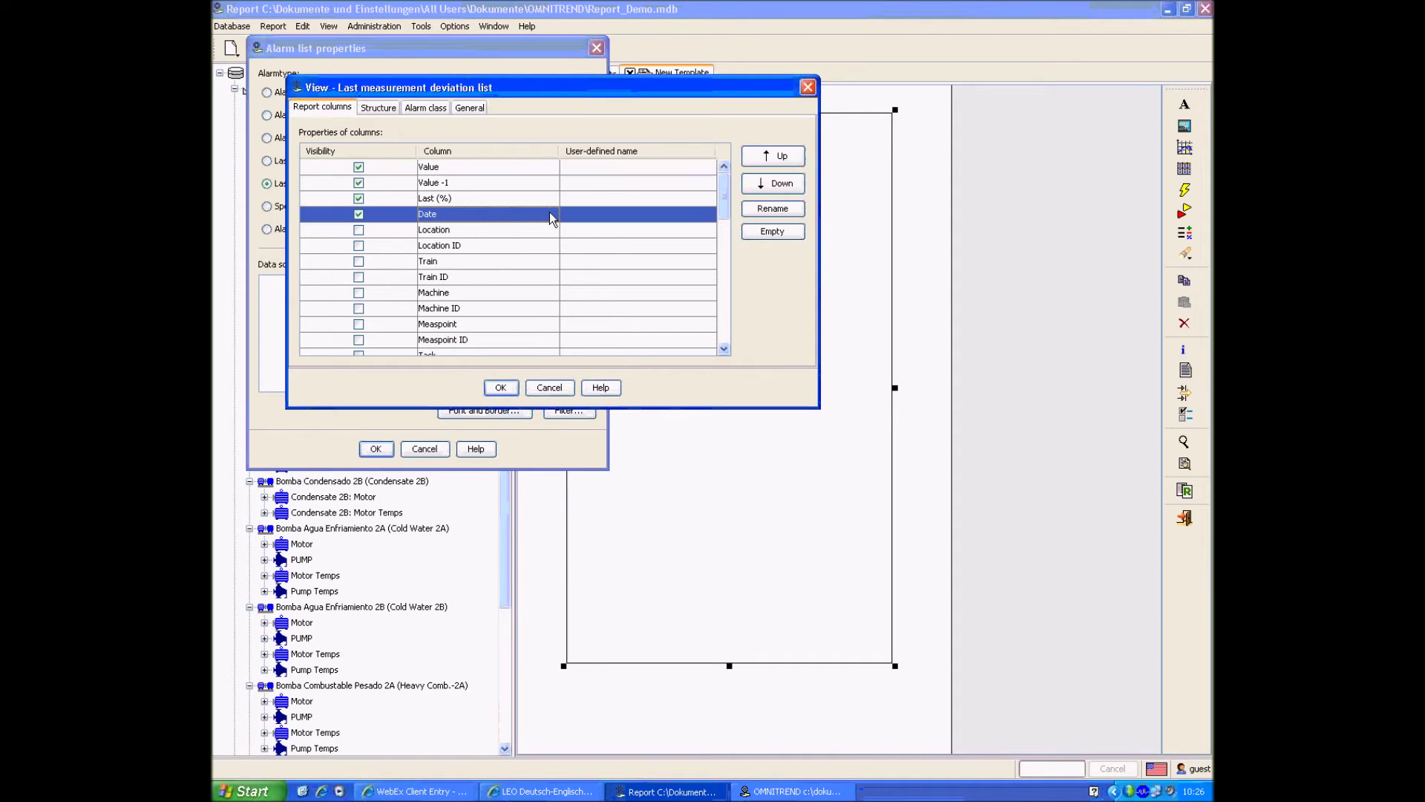
mouse_move(721, 194)
mouse_down()
mouse_move(726, 266)
mouse_move(724, 192)
mouse_up()
click(332, 200)
click(501, 387)
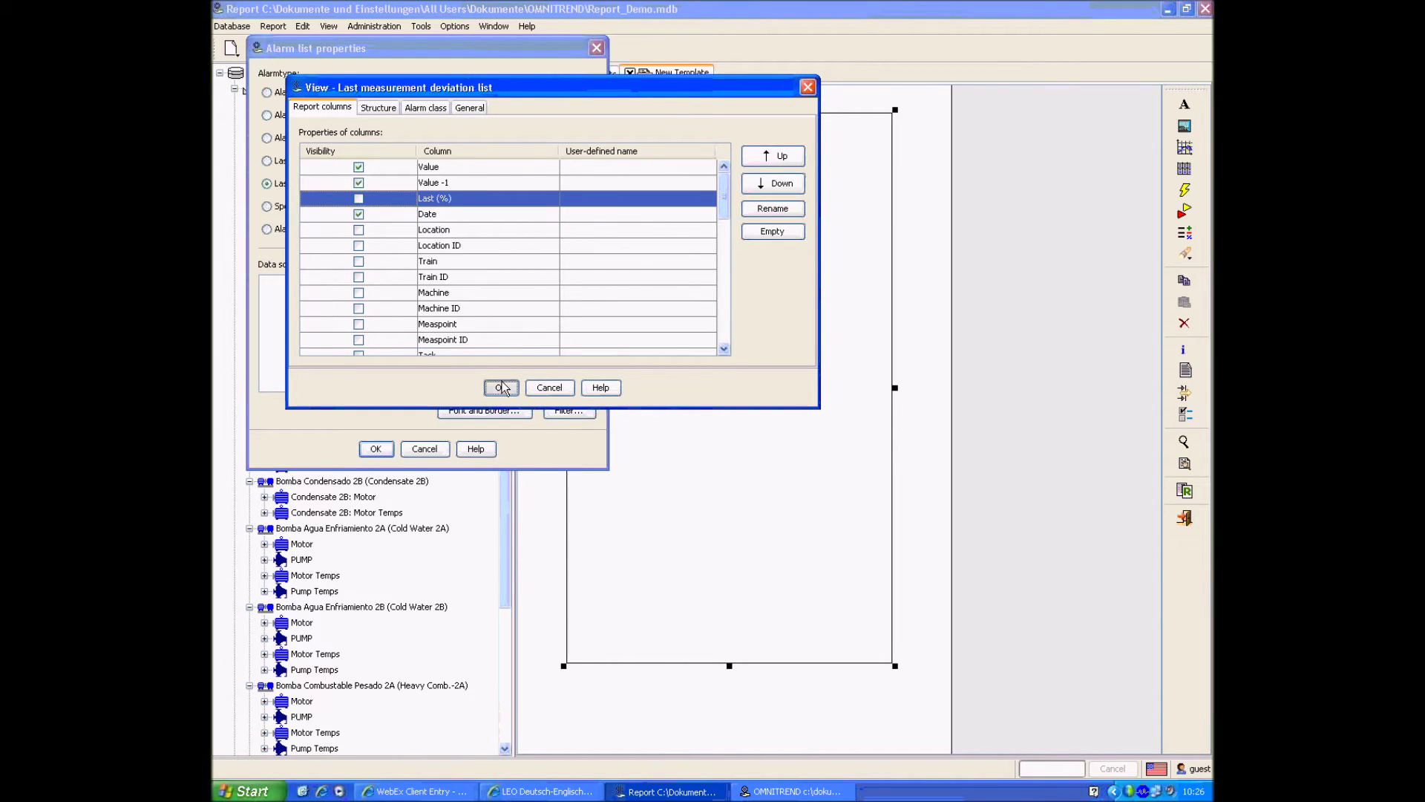
click(376, 449)
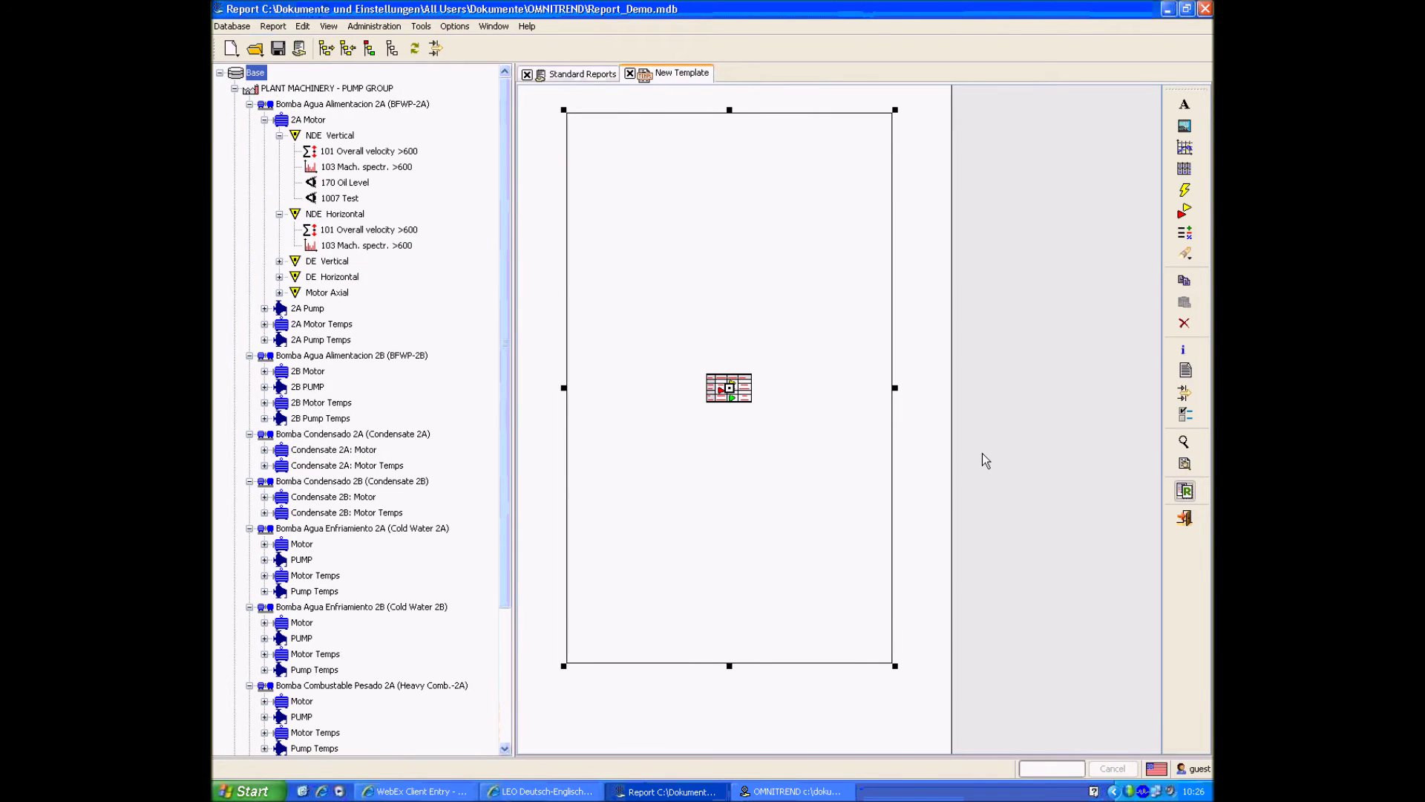